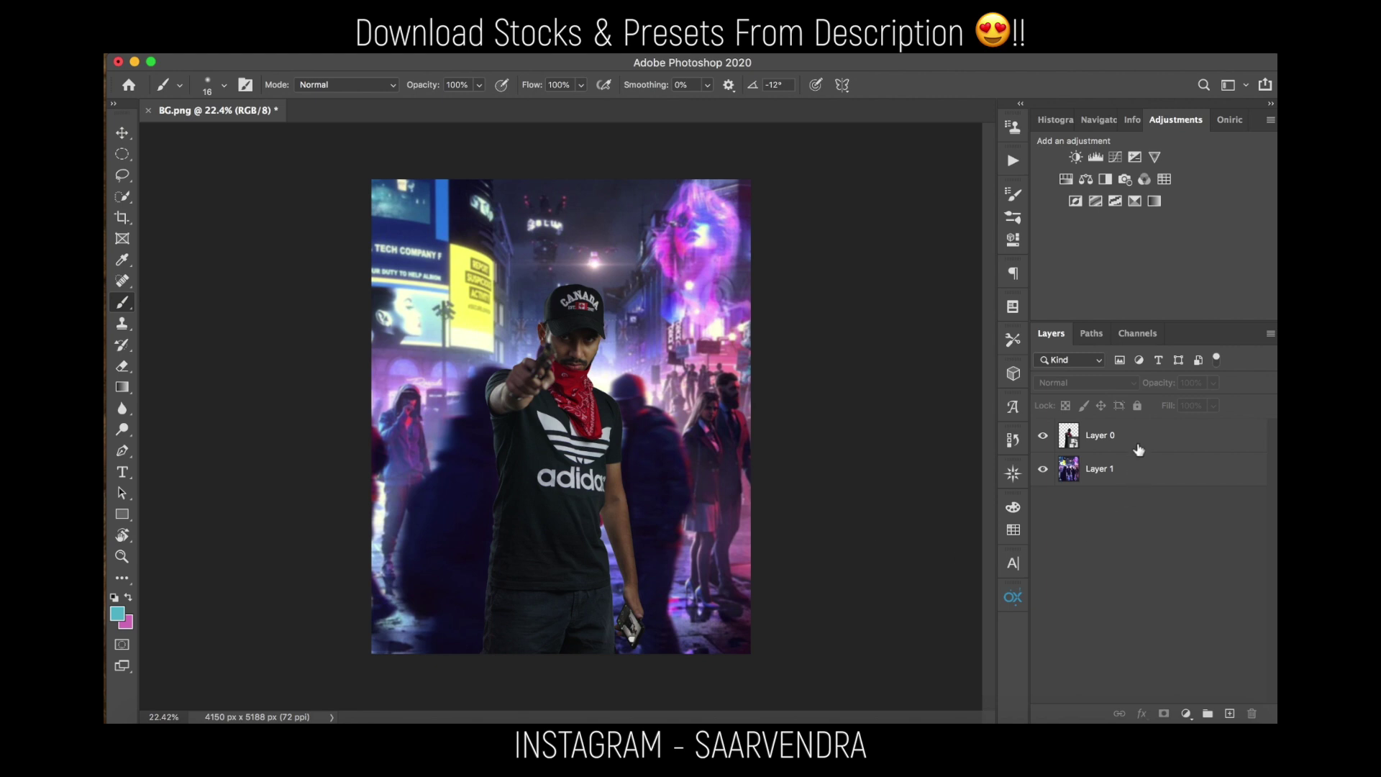
- Nudge the cutout man's layer slightly left over the neon street background and deselect it
key("v")
key("shift+Left")
key("shift+Left")
key("shift+Up")
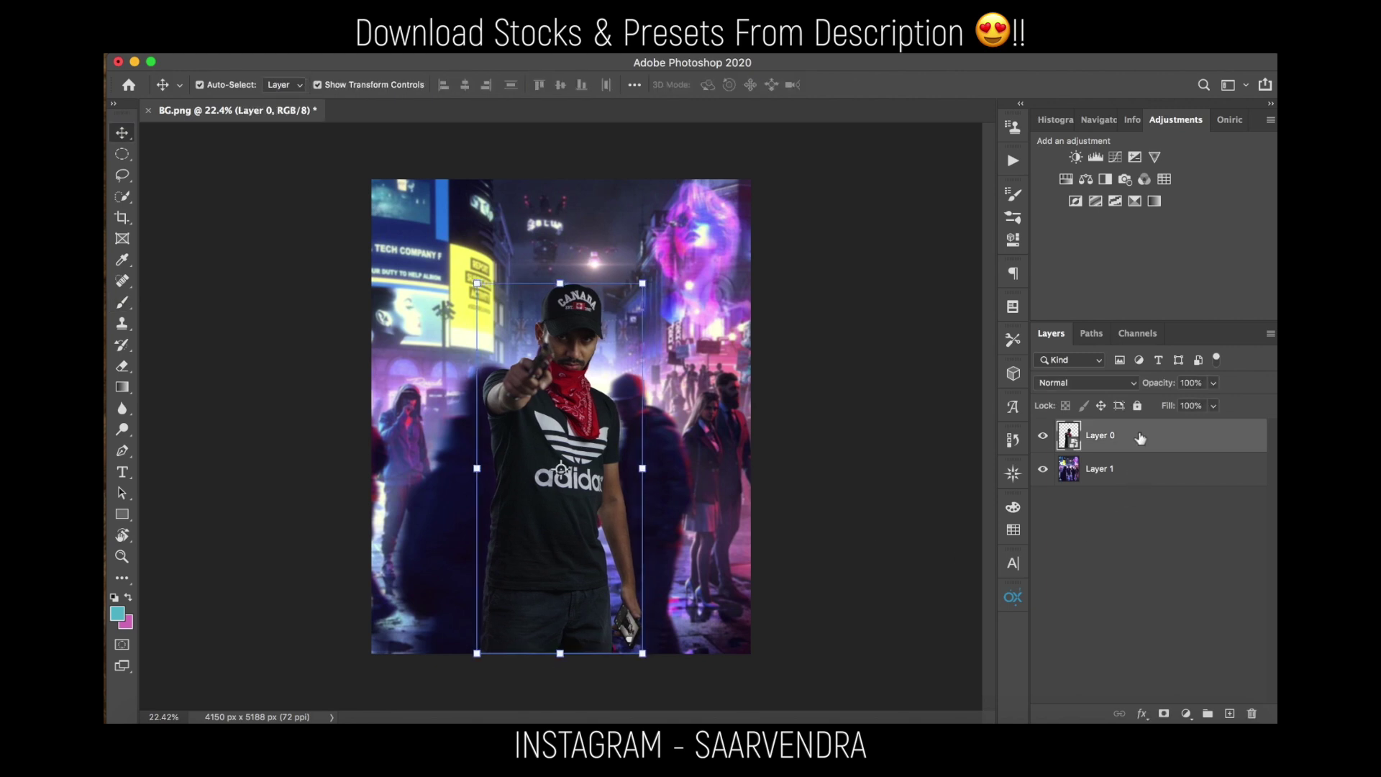
key("shift+Right")
left_click(1141, 600)
- Add a new empty layer above the cutout man's layer
key("z")
left_click_drag(510, 341, 790, 533)
left_click_drag(576, 470, 619, 459)
key("v")
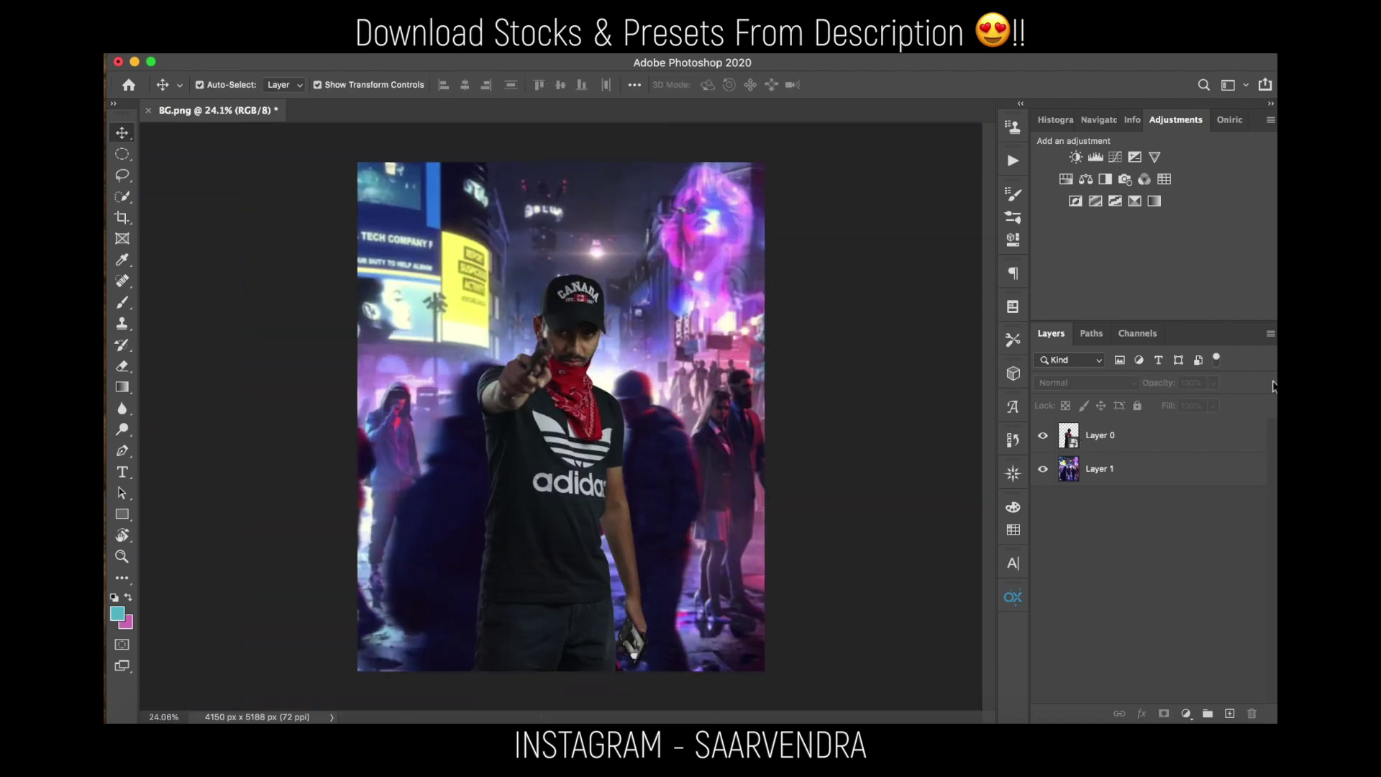
left_click(1180, 432)
left_click(1228, 714)
- Sample the light blue on the hooded background figure as the Brush colour
key("z")
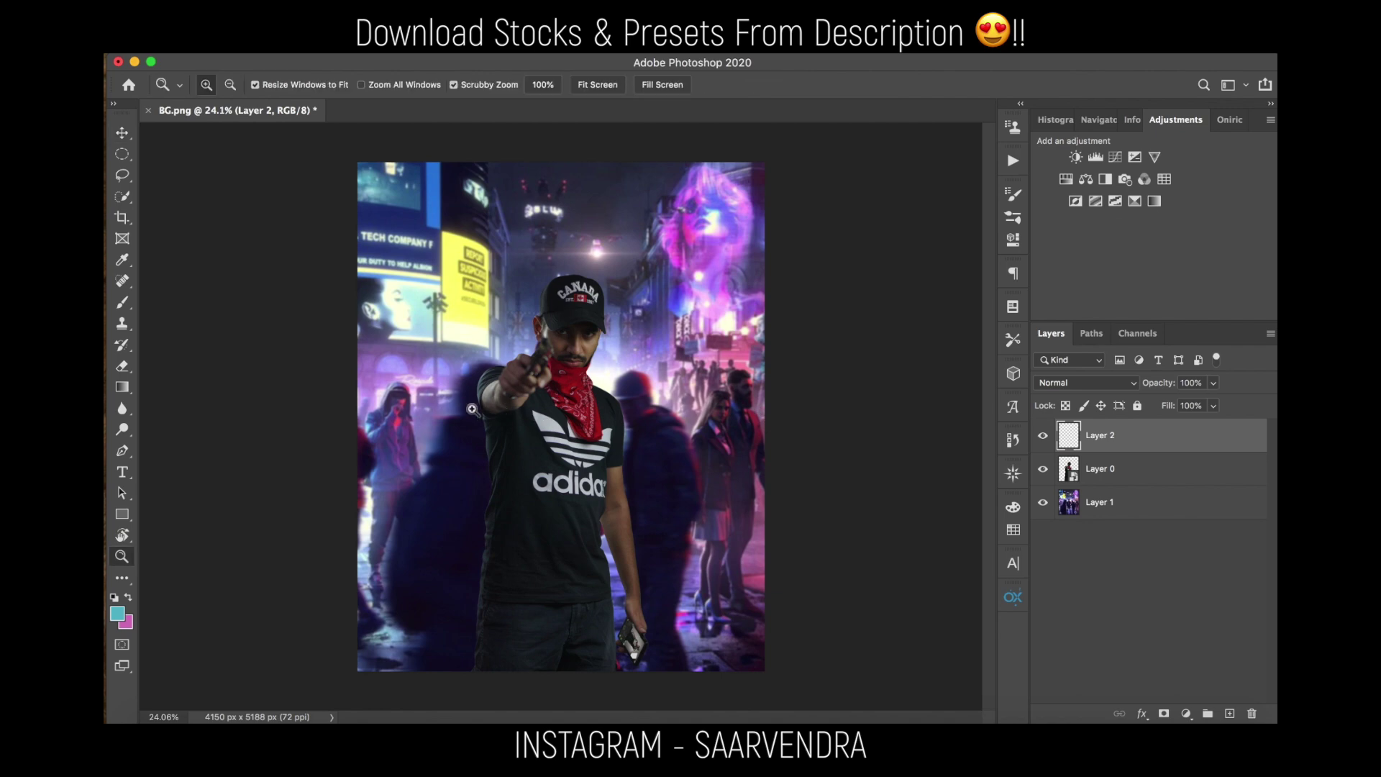
left_click_drag(374, 310, 496, 277)
key("v")
left_click_drag(354, 209, 598, 458)
left_click_drag(627, 665, 524, 421)
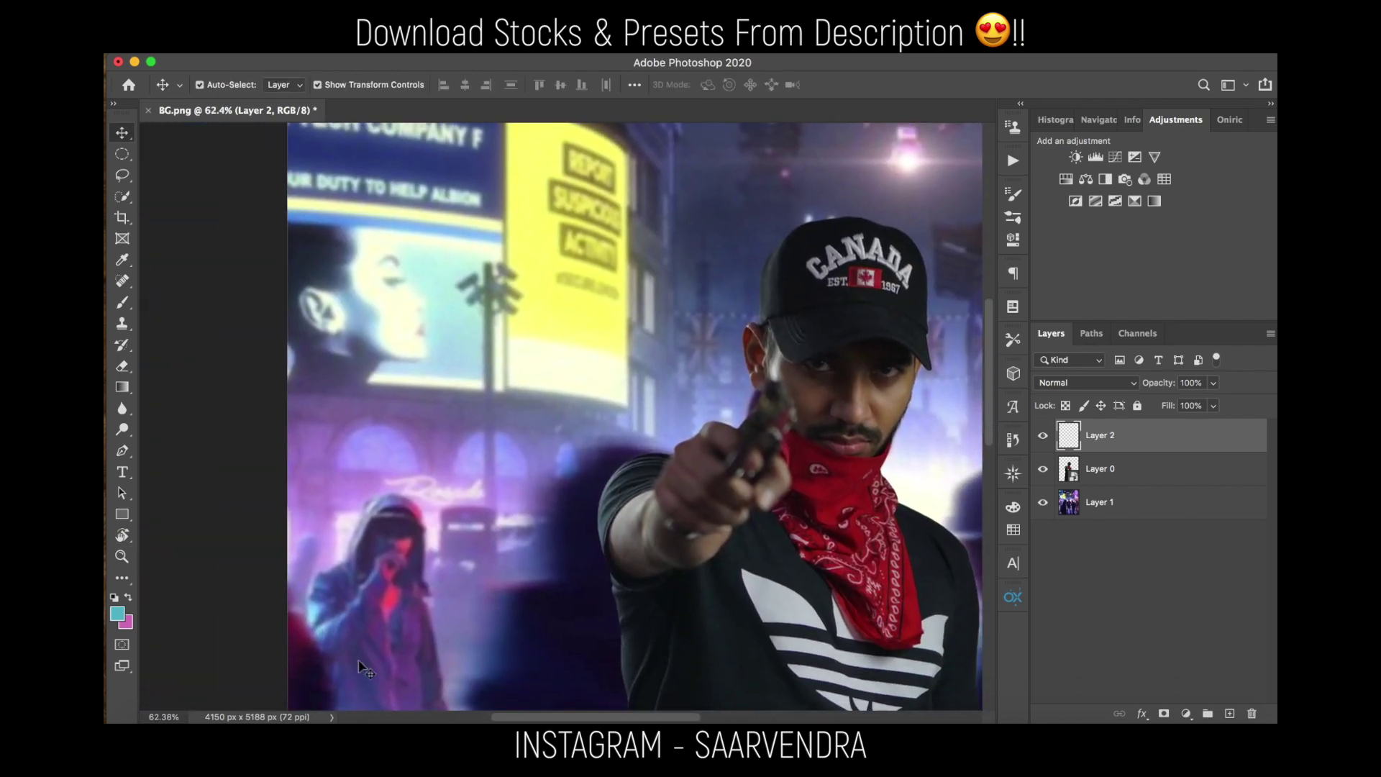
key("b")
left_click(315, 598, "alt")
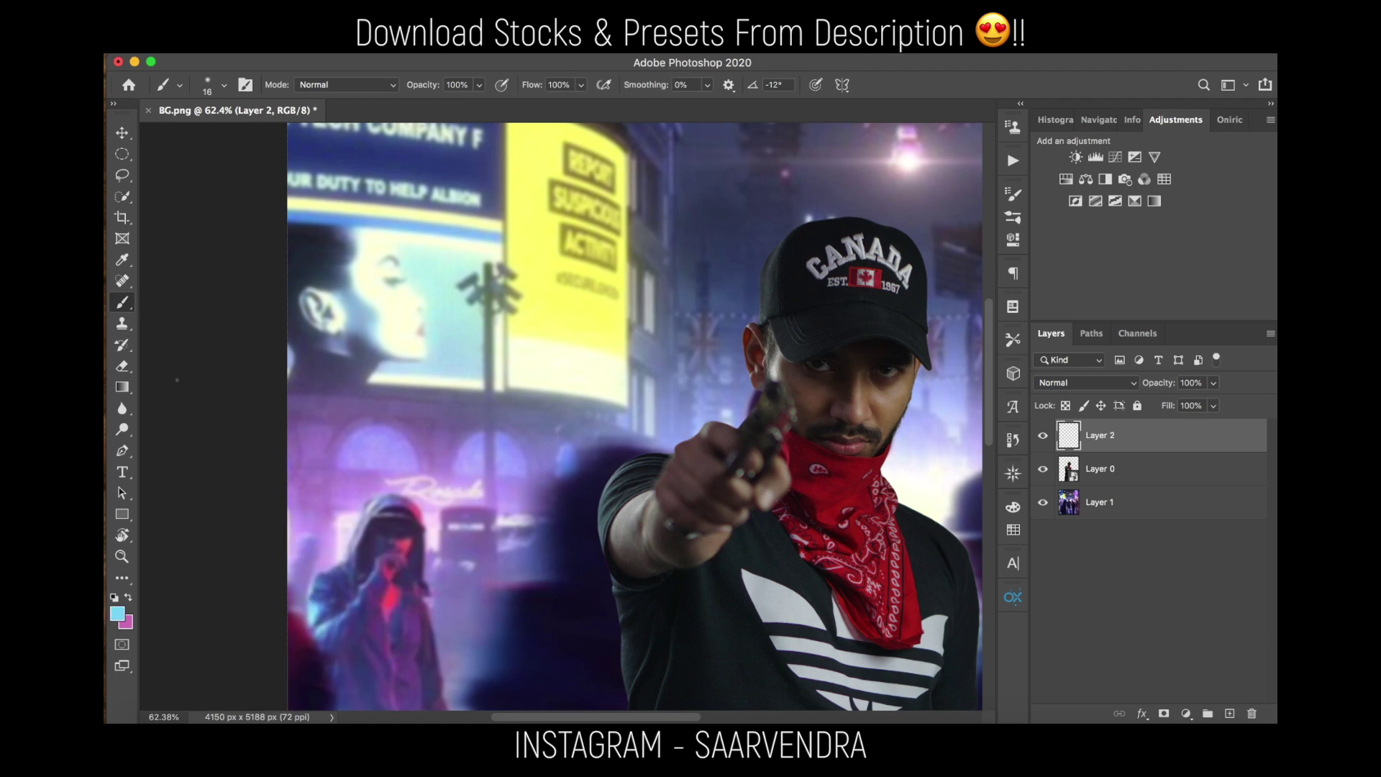
- Rotate the soft elliptical brush tip to -130° and set its size to 24 px for work on the raised sleeve
left_click(223, 85)
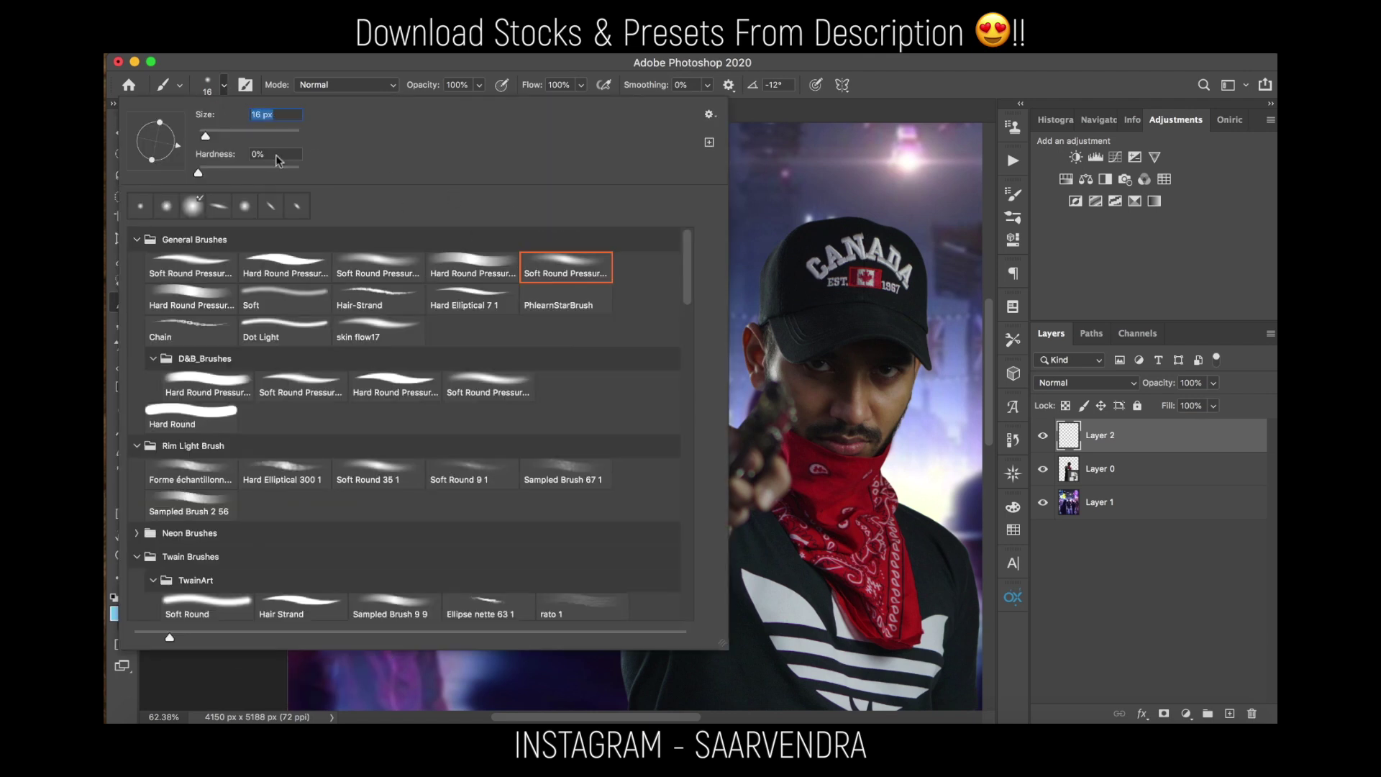
mouse_move(165, 125)
left_mouse_down()
mouse_move(177, 151)
mouse_move(137, 174)
mouse_move(159, 144)
left_mouse_up()
left_click(280, 64)
key("z")
left_click_drag(610, 521, 643, 490)
left_click_drag(643, 489, 637, 383)
key("b")
left_click_drag(624, 336, 638, 325)
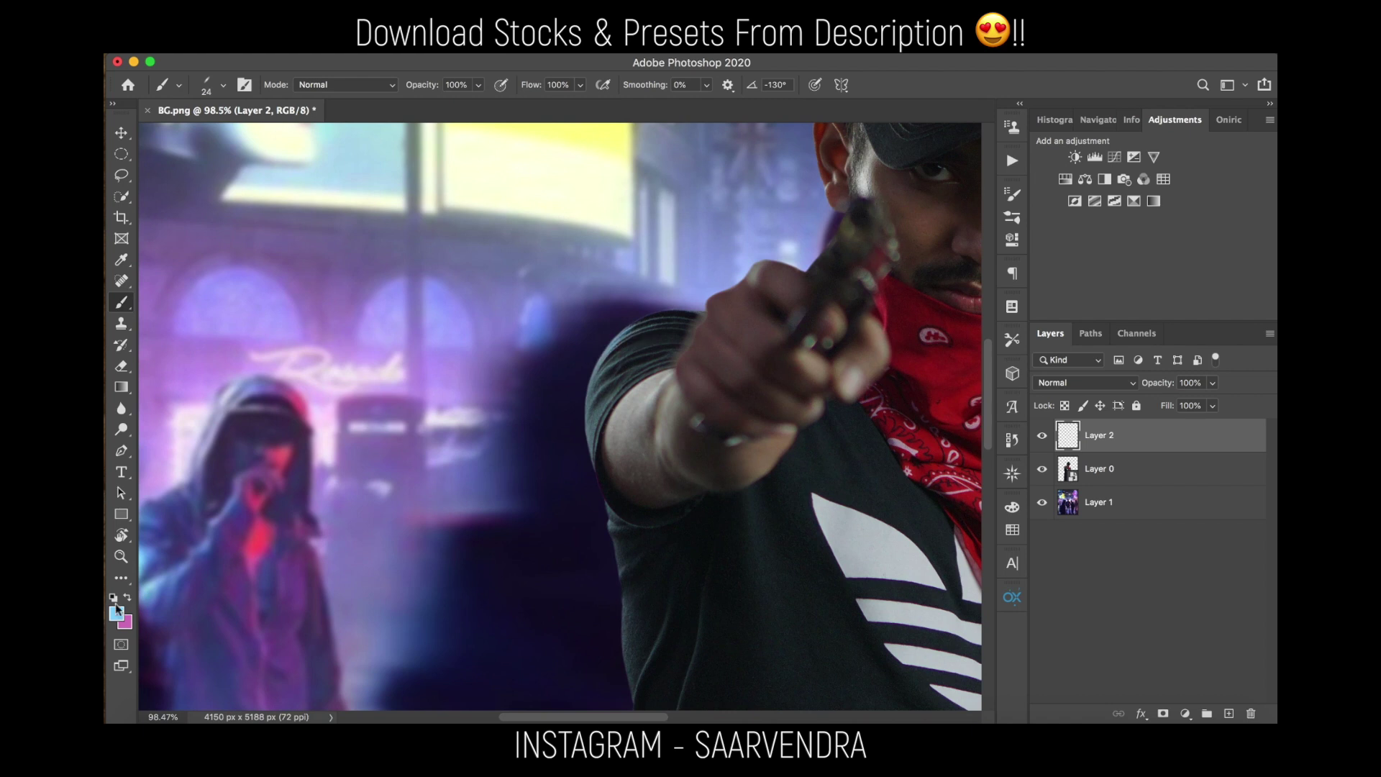
- Adjust the brush colour to a lighter blue and paint rim light along the pointing arm's sleeve and forearm
left_click(116, 613)
left_click(922, 90)
left_click(1205, 89)
left_click_drag(638, 324, 673, 310)
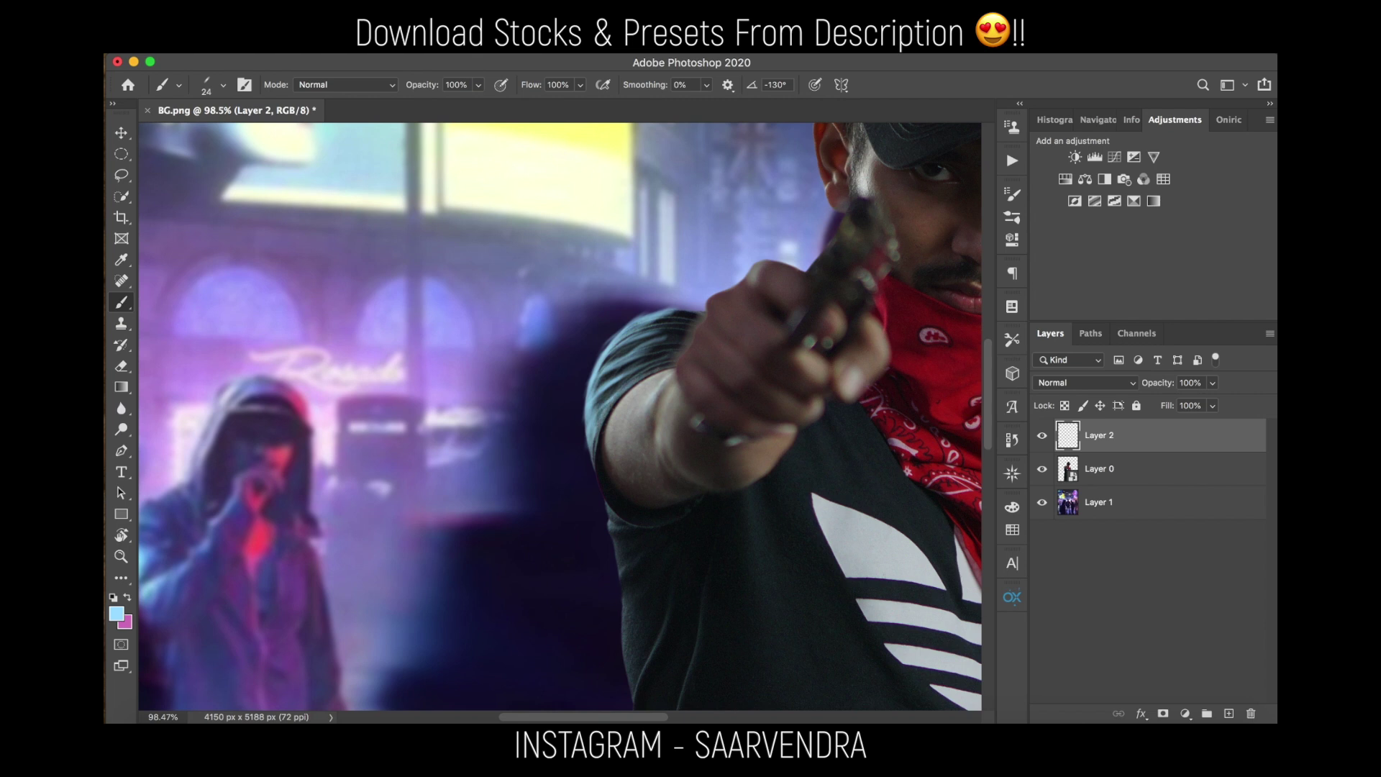
left_click_drag(657, 419, 660, 464)
- Soften the blue rim strokes on the forearm with a soft 339 px Eraser
key("x")
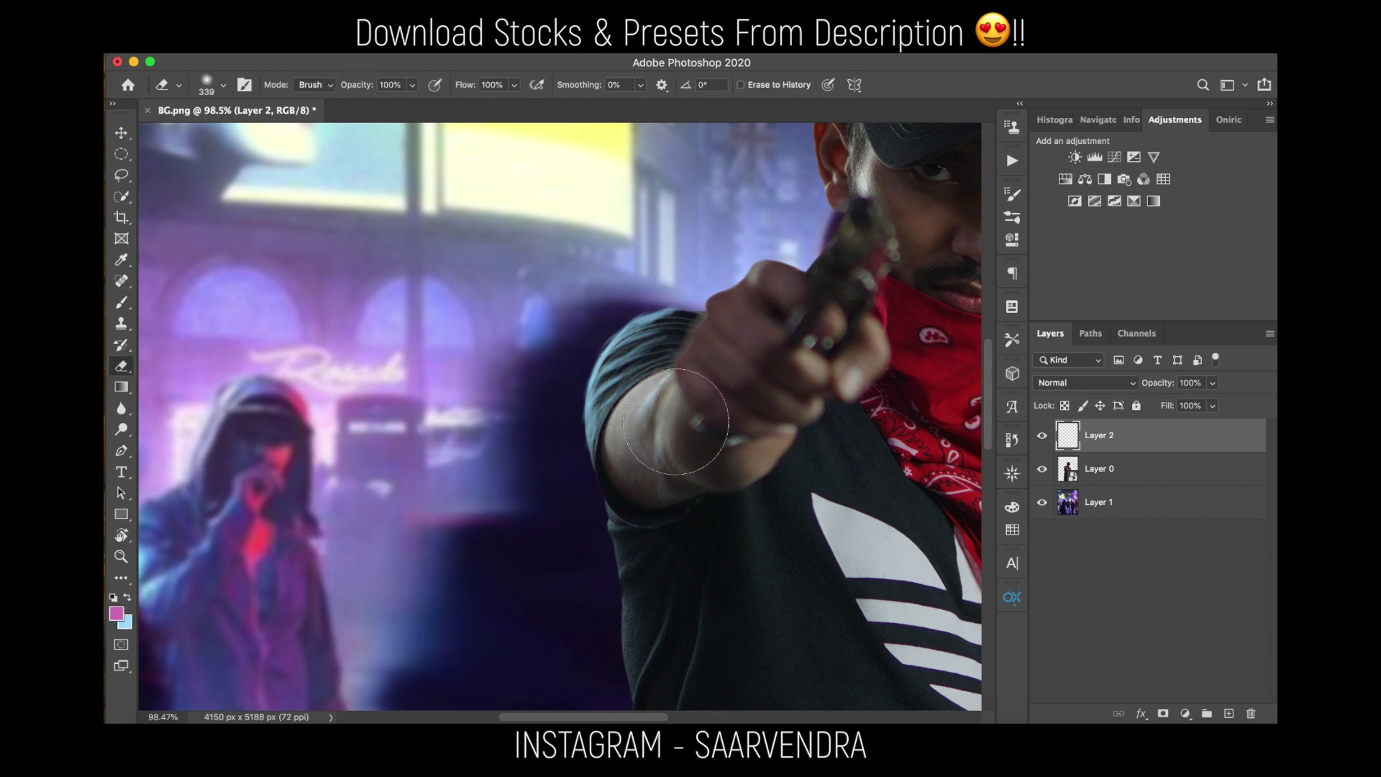
key("x")
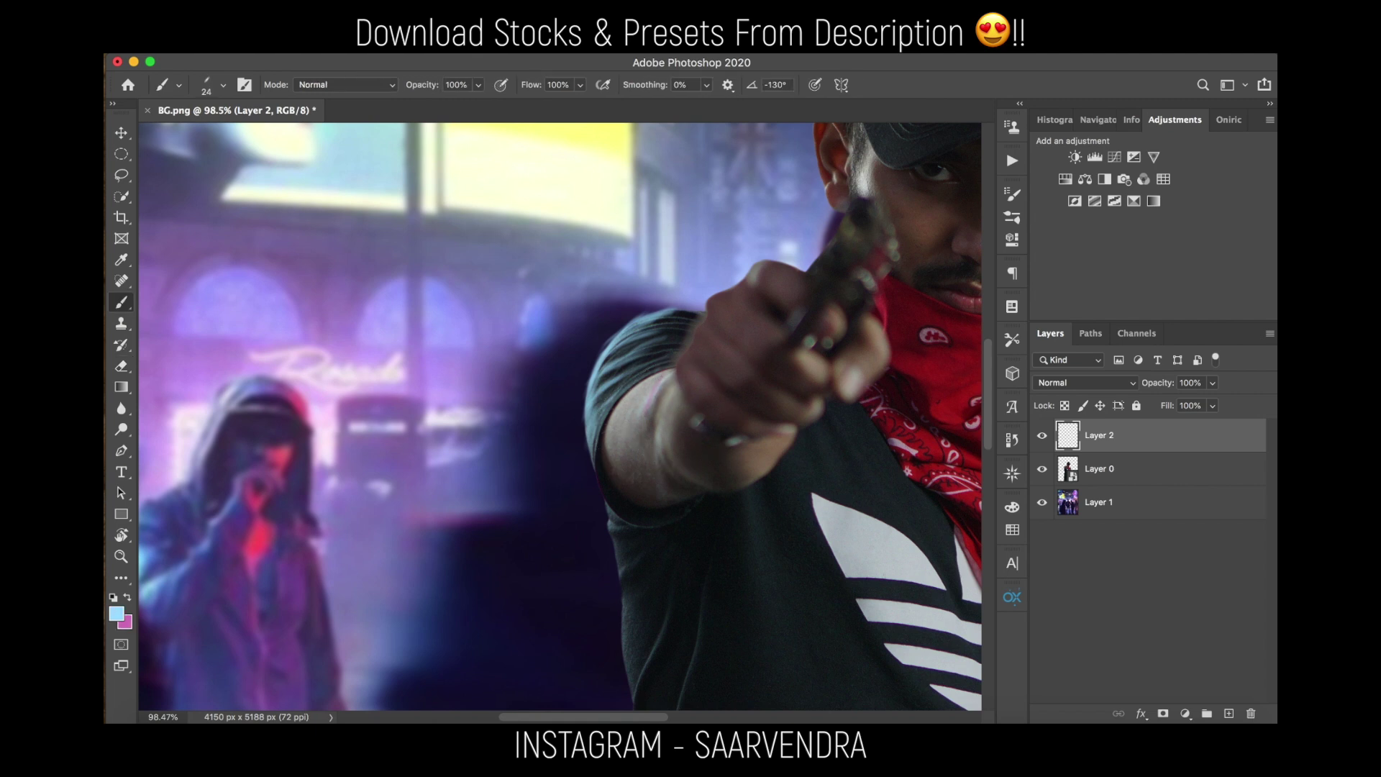
key("e")
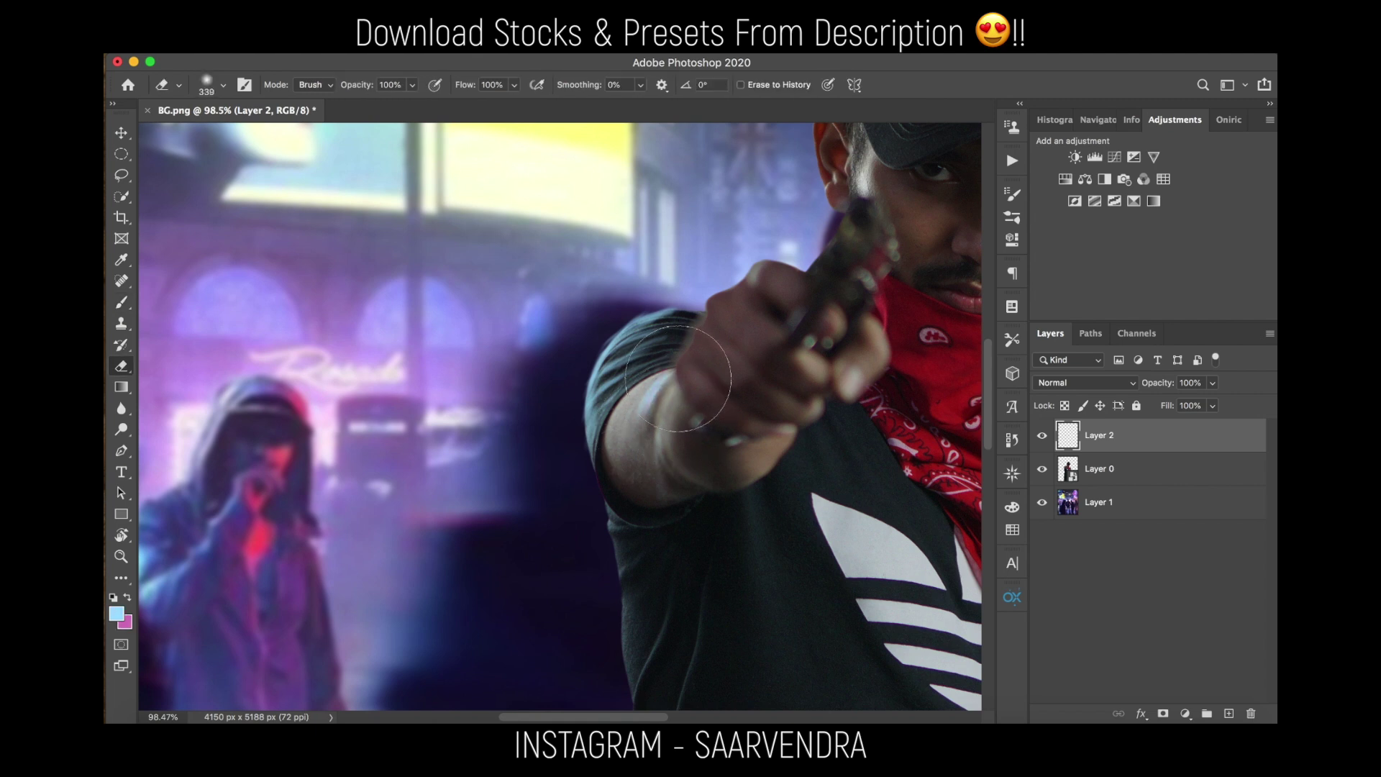
left_click_drag(671, 377, 642, 417)
key("b")
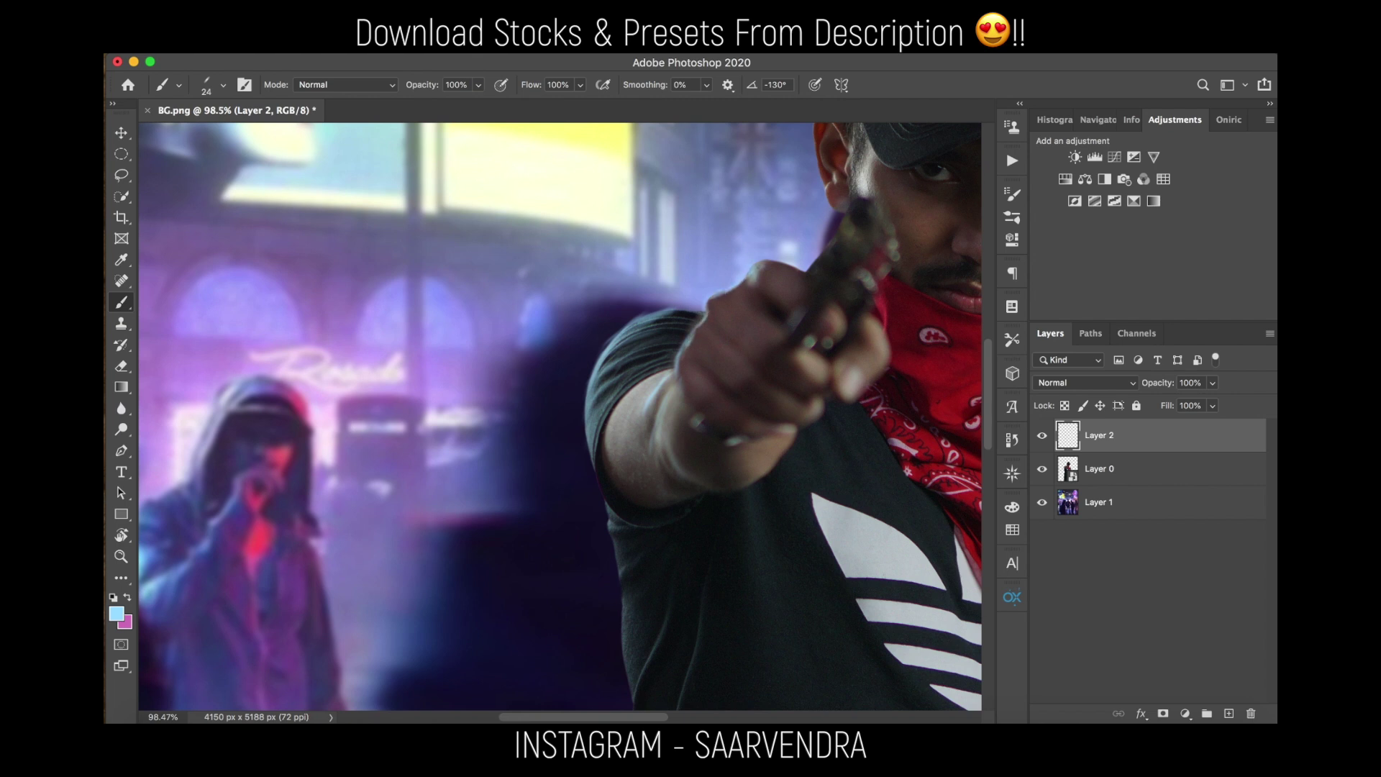
- Paint fine light-blue rim strokes along the fabric folds on the blue-lit side of the shirt and trousers
left_click_drag(827, 238, 714, 302)
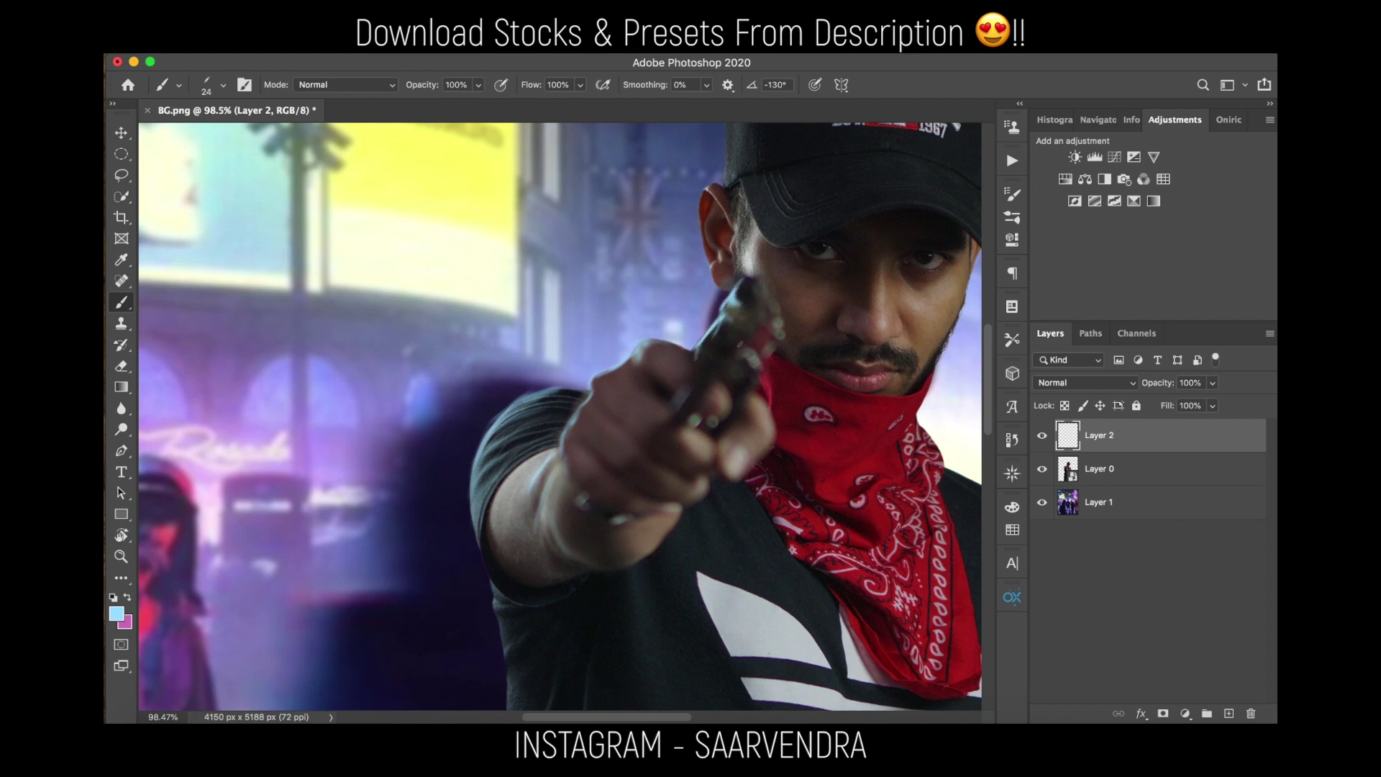
left_click_drag(568, 487, 602, 408)
mouse_move(561, 477)
left_mouse_down()
mouse_move(617, 373)
mouse_move(587, 458)
mouse_move(599, 536)
left_mouse_up()
left_click_drag(599, 485, 575, 319)
left_click_drag(573, 372, 584, 407)
mouse_move(621, 304)
left_mouse_down()
mouse_move(586, 399)
mouse_move(581, 495)
left_mouse_up()
left_click_drag(579, 429, 579, 489)
left_click_drag(653, 315, 630, 423)
left_click_drag(645, 345, 597, 511)
left_click_drag(608, 465, 593, 524)
left_click_drag(599, 501, 583, 274)
left_click_drag(564, 245, 566, 369)
left_click_drag(592, 270, 572, 349)
left_click_drag(588, 281, 550, 424)
left_click_drag(565, 375, 548, 458)
left_click_drag(593, 351, 572, 499)
left_click_drag(590, 380, 572, 505)
left_click_drag(625, 345, 586, 436)
left_click_drag(608, 405, 567, 519)
left_click_drag(564, 517, 563, 420)
left_click_drag(548, 345, 565, 409)
left_click_drag(558, 381, 557, 473)
mouse_move(553, 432)
left_mouse_down()
mouse_move(560, 481)
mouse_move(538, 498)
left_mouse_up()
mouse_move(552, 465)
left_mouse_down()
mouse_move(535, 503)
mouse_move(545, 557)
left_mouse_up()
left_click_drag(548, 498, 526, 622)
left_click_drag(550, 545, 525, 655)
mouse_move(557, 595)
left_mouse_down()
mouse_move(589, 360)
mouse_move(552, 473)
left_mouse_up()
left_click_drag(556, 425, 546, 547)
left_click_drag(549, 479, 542, 562)
mouse_move(566, 461)
left_mouse_down()
mouse_move(558, 489)
mouse_move(576, 516)
left_mouse_up()
left_click_drag(598, 455, 567, 547)
left_click_drag(571, 530, 545, 621)
mouse_move(548, 595)
left_mouse_down()
mouse_move(537, 639)
mouse_move(593, 445)
left_mouse_up()
left_click_drag(597, 422, 576, 532)
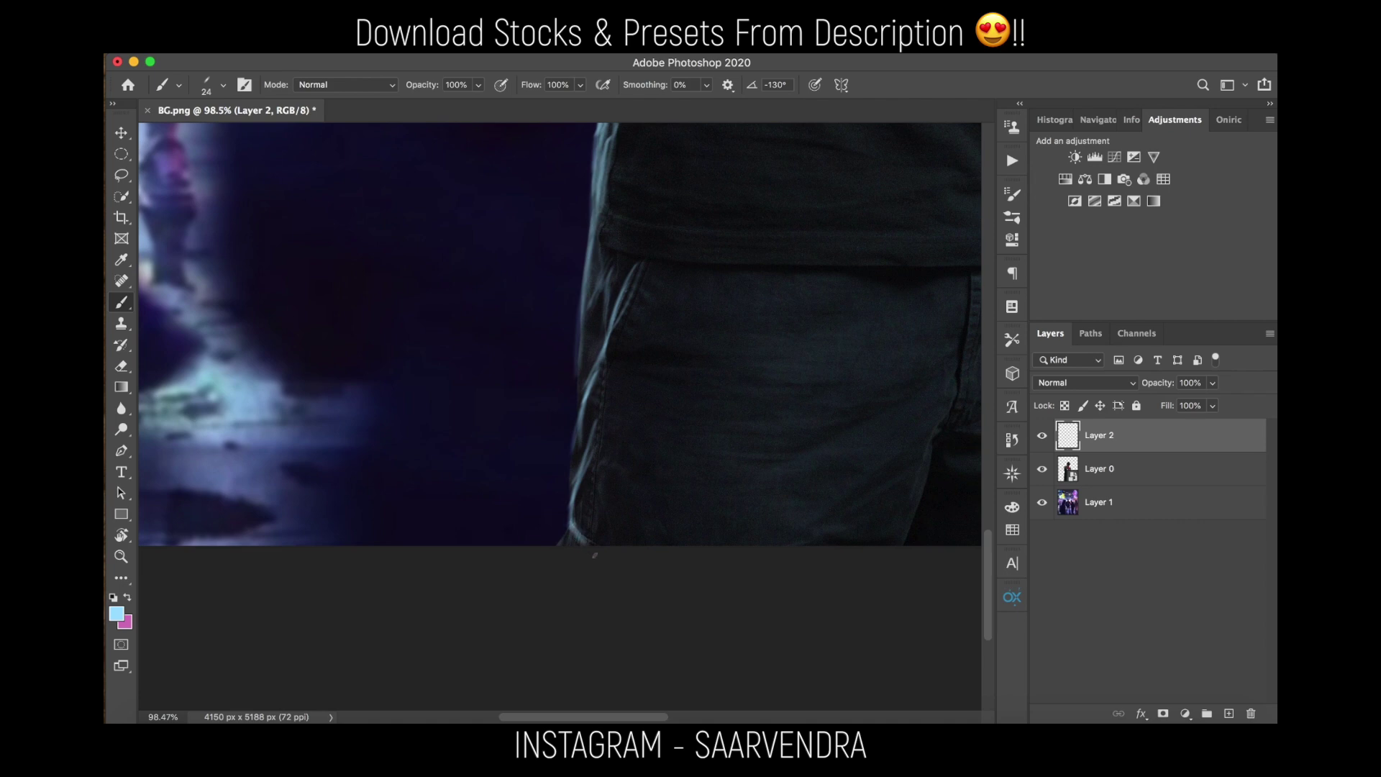
mouse_move(578, 418)
left_mouse_down()
mouse_move(571, 520)
mouse_move(573, 471)
left_mouse_up()
left_click_drag(580, 385, 573, 436)
- Add a new layer, group it with the rim-stroke layer, and name the group Blue
key("z")
mouse_move(733, 302)
left_mouse_down()
mouse_move(676, 324)
mouse_move(685, 316)
left_mouse_up()
key("b")
left_click_drag(647, 517, 730, 208)
left_click_drag(503, 446, 553, 446)
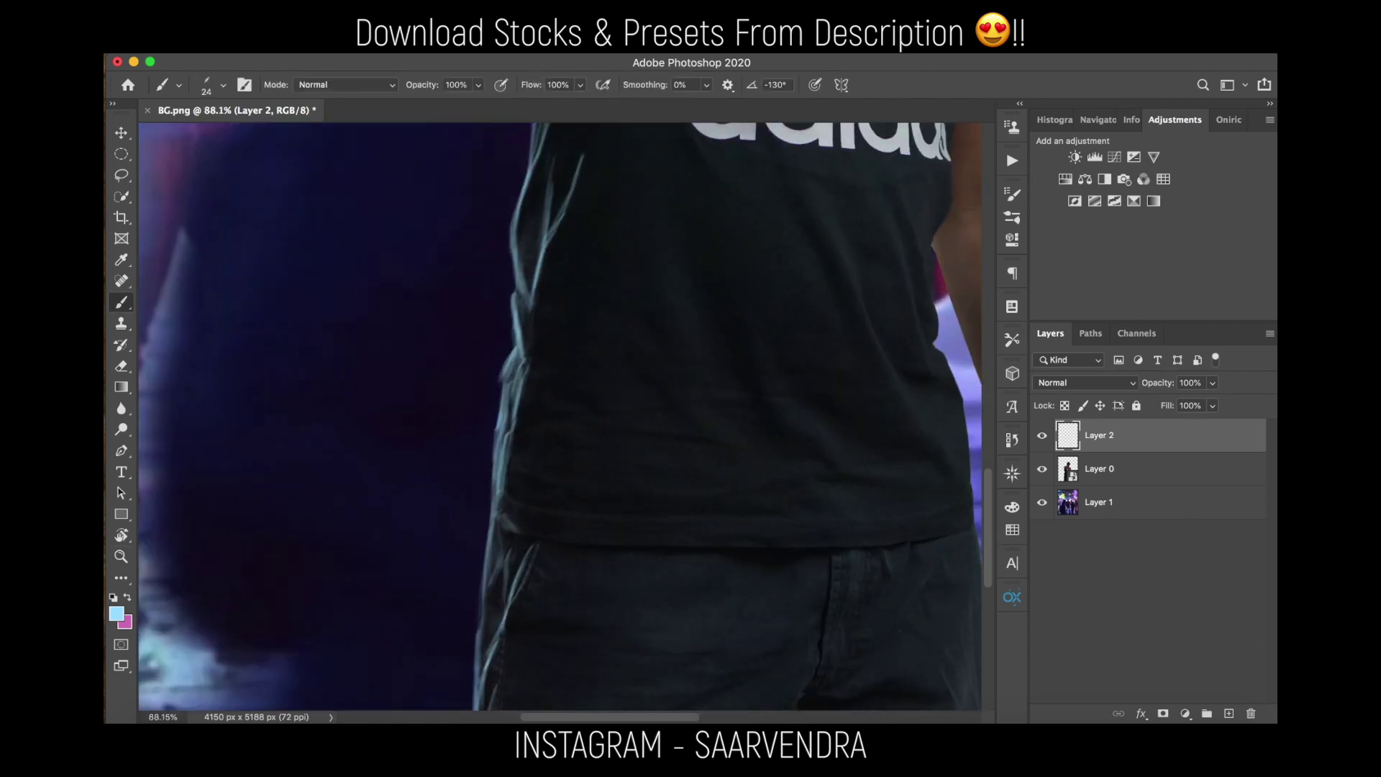
left_click(1229, 713)
left_click(1137, 468, "shift")
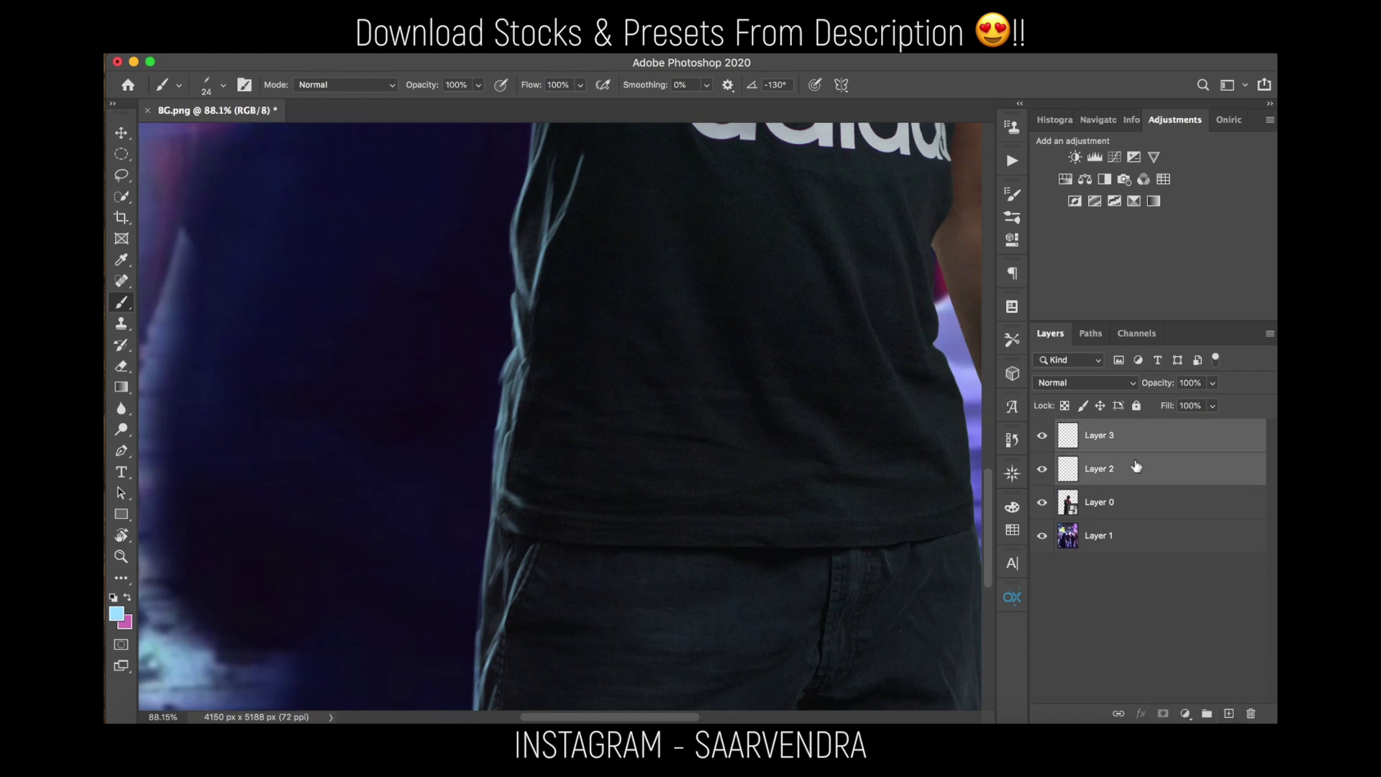
key("super+g")
double_click(1103, 430)
type("Blue")
key("Return")
- On Layer 3 in the Blue group, paint a broad soft blue glow along the shirt and trouser edge with a 183 px brush
left_click(1060, 428)
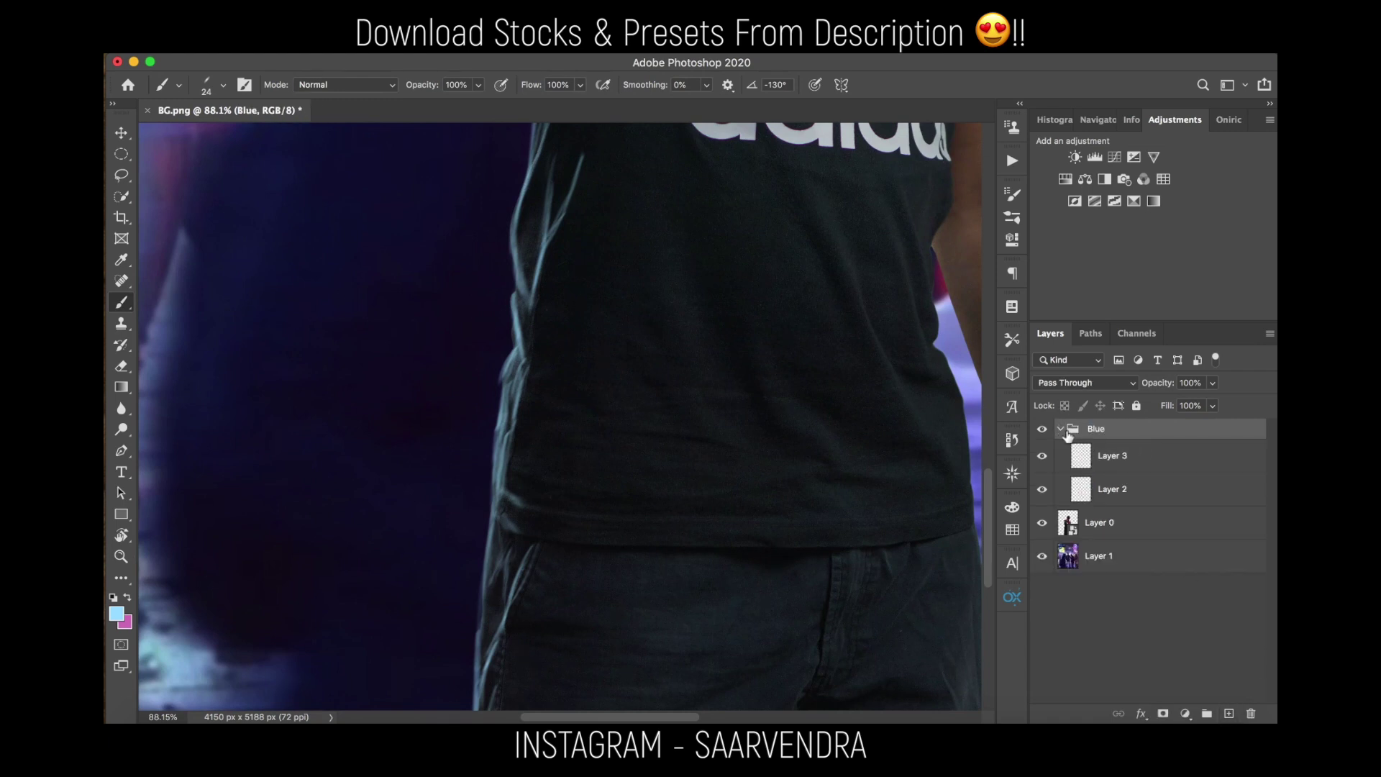
left_click(1119, 463)
left_click_drag(504, 458, 533, 459)
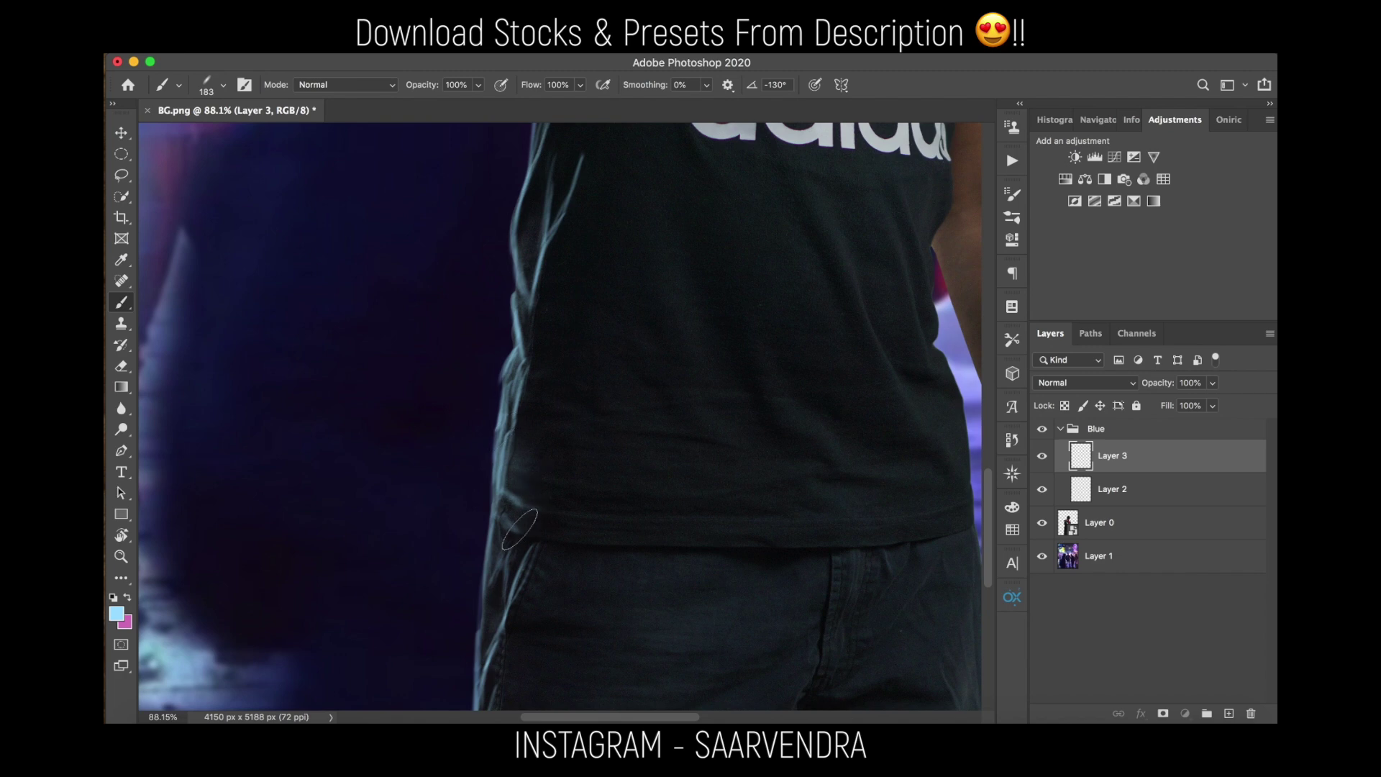
scroll(535, 331, "up", 3)
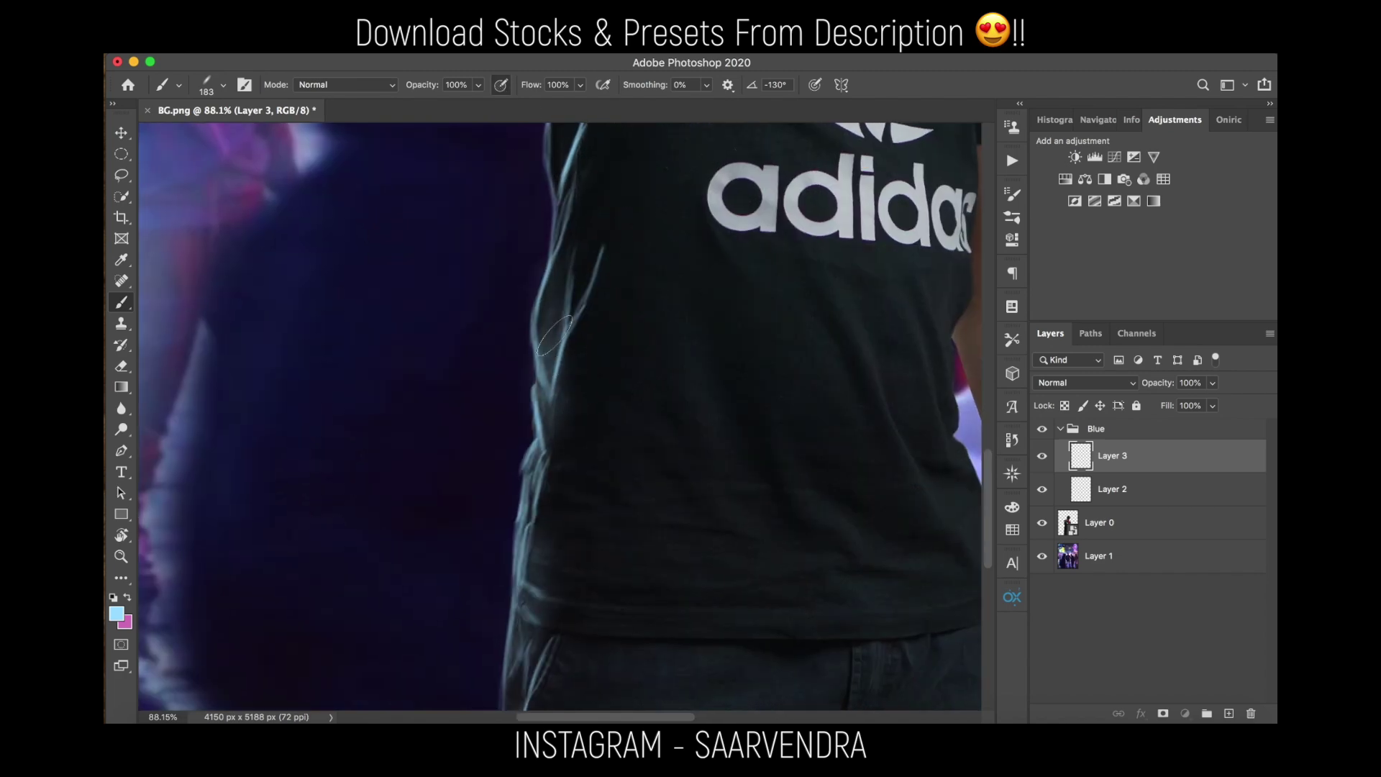
scroll(585, 192, "up", 8)
scroll(579, 360, "up", 3)
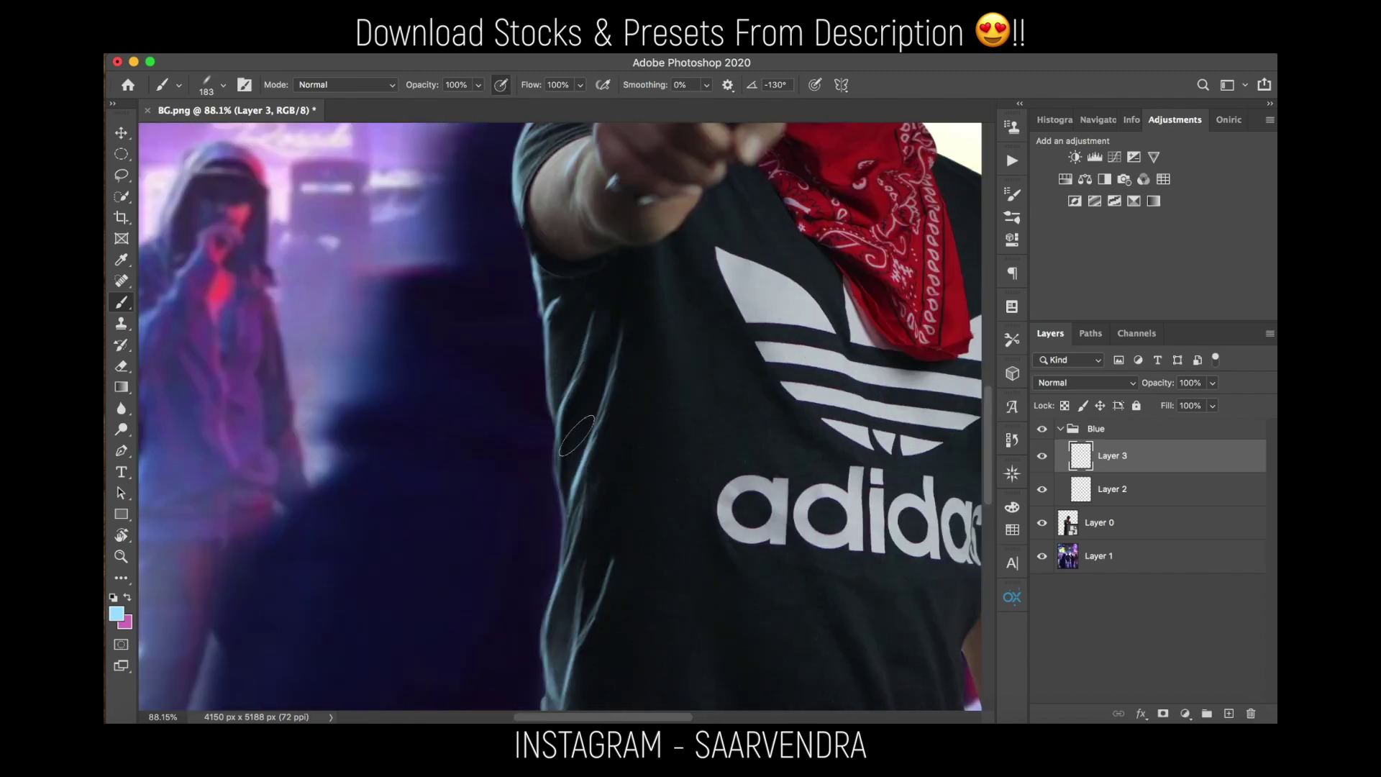
scroll(577, 303, "up", 5)
left_click_drag(576, 303, 602, 526)
mouse_move(581, 380)
left_mouse_down()
mouse_move(559, 440)
mouse_move(568, 475)
left_mouse_up()
mouse_move(598, 340)
left_mouse_down()
mouse_move(560, 422)
mouse_move(656, 211)
left_mouse_up()
scroll(645, 317, "down", 15)
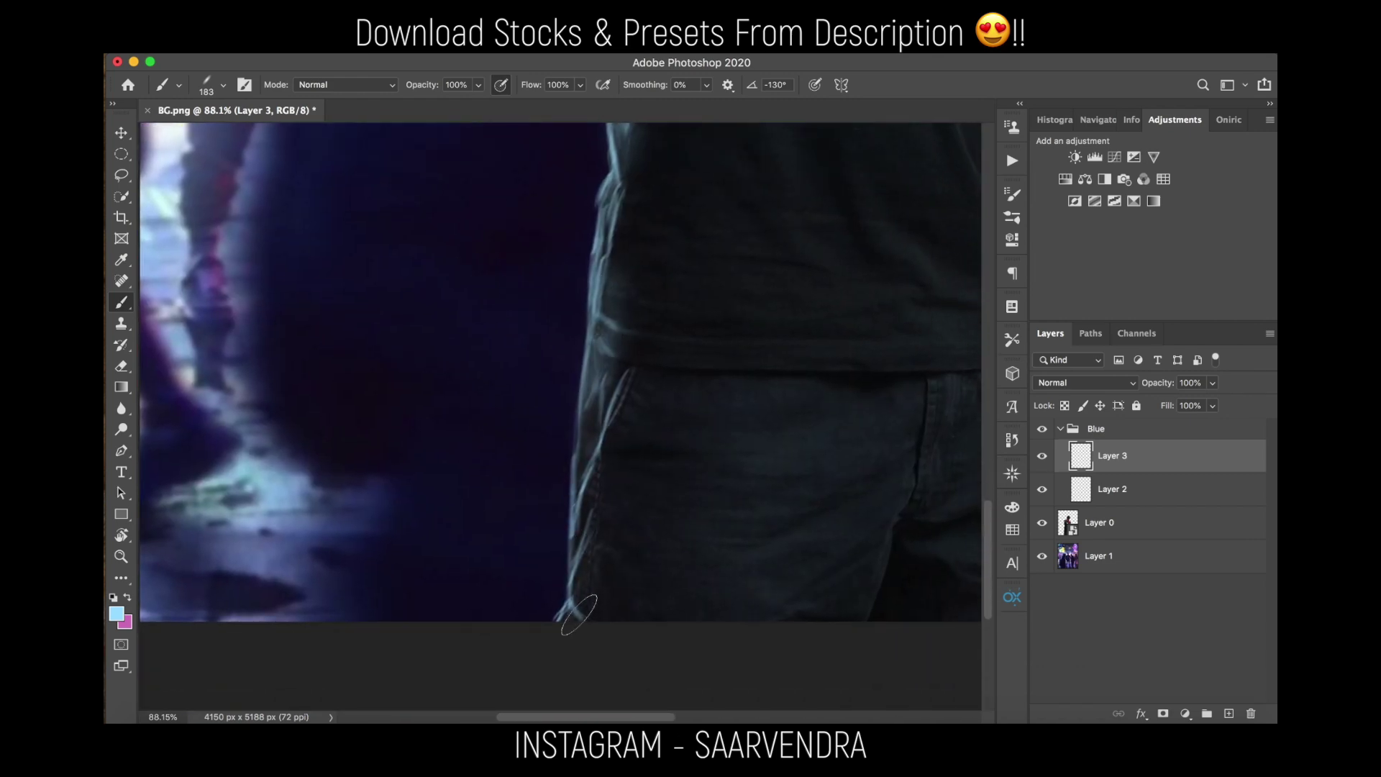
scroll(625, 353, "up", 20)
mouse_move(616, 379)
left_mouse_down()
mouse_move(549, 423)
mouse_move(511, 423)
left_mouse_up()
- On Layer 2, paint blue rim light along the cap's edge above the ear with a small 23–24 px brush
left_click(1107, 492)
mouse_move(593, 383)
left_mouse_down()
mouse_move(608, 392)
mouse_move(576, 421)
mouse_move(575, 539)
left_mouse_up()
left_click_drag(606, 372, 669, 308)
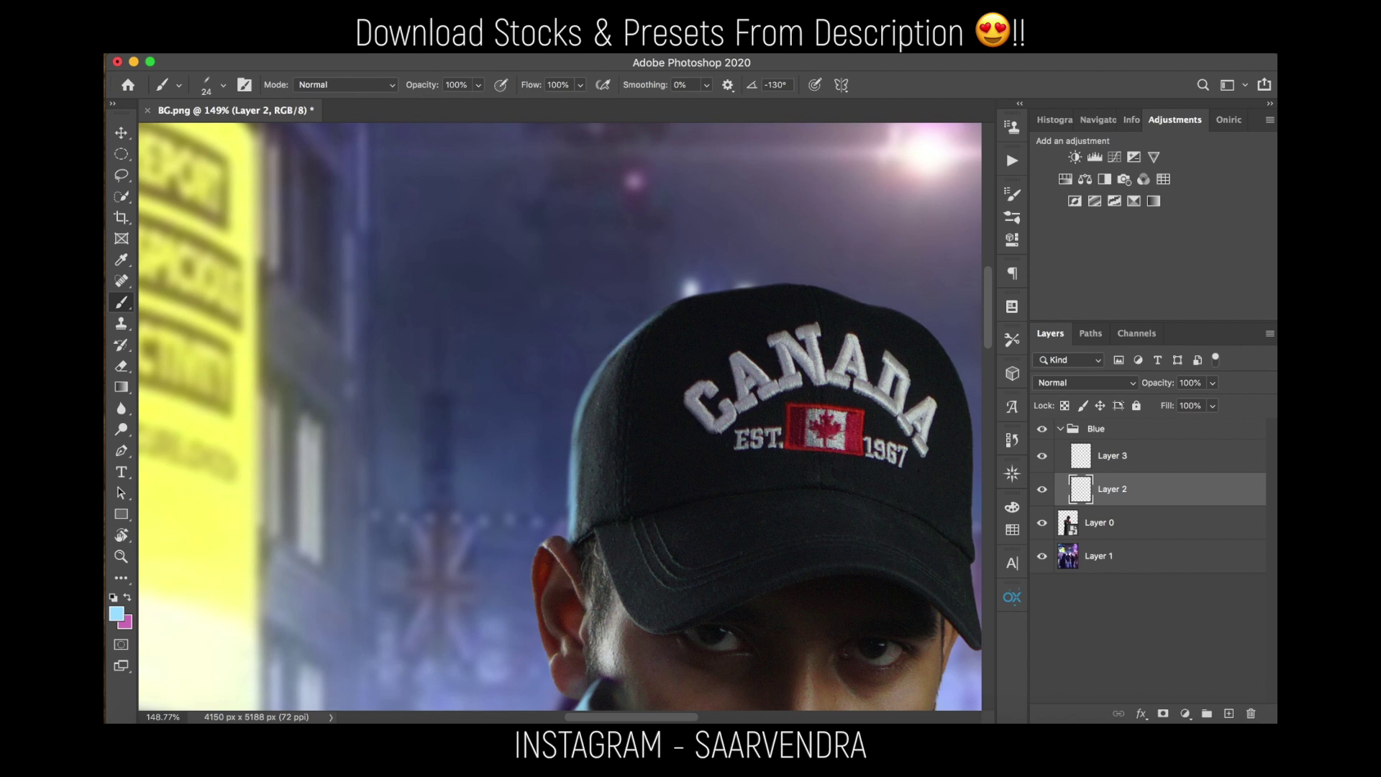
left_click_drag(624, 366, 602, 411)
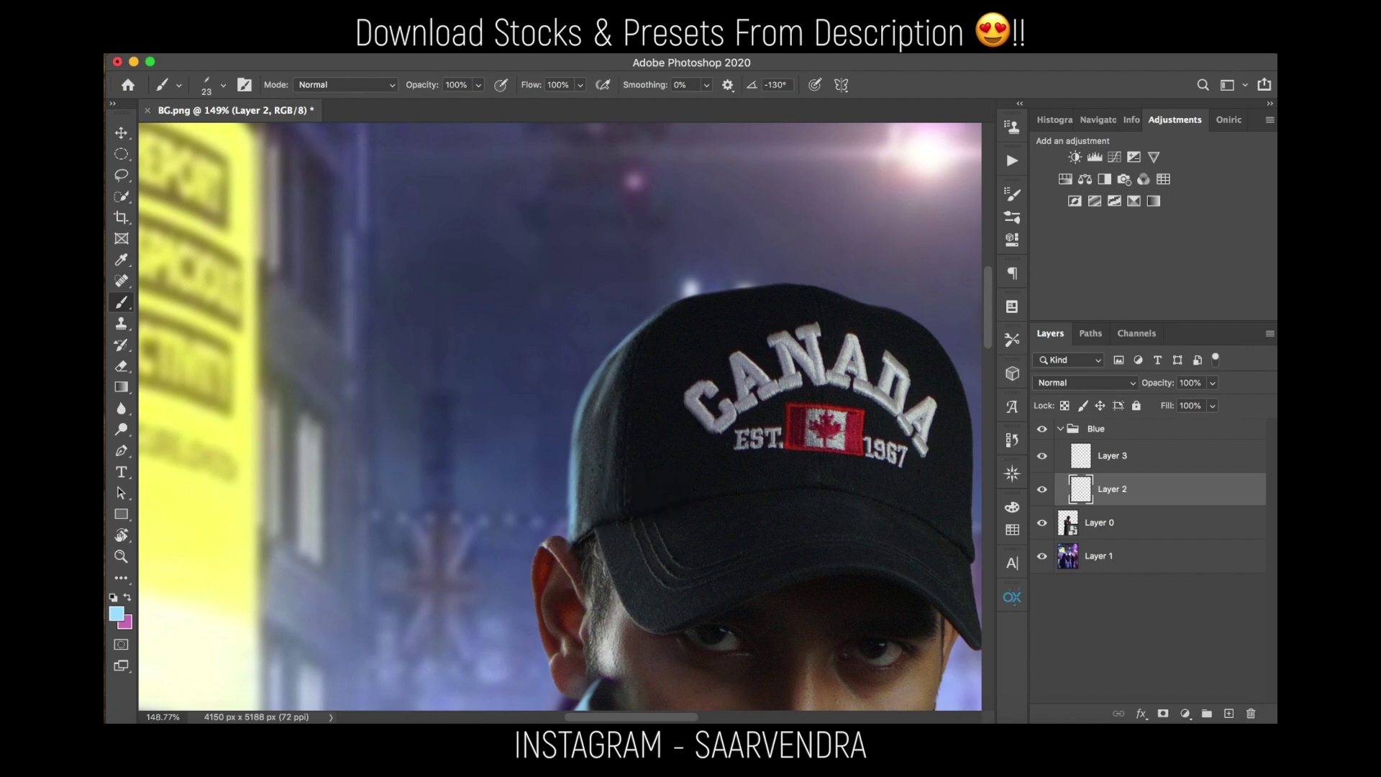
left_click_drag(689, 431, 572, 435)
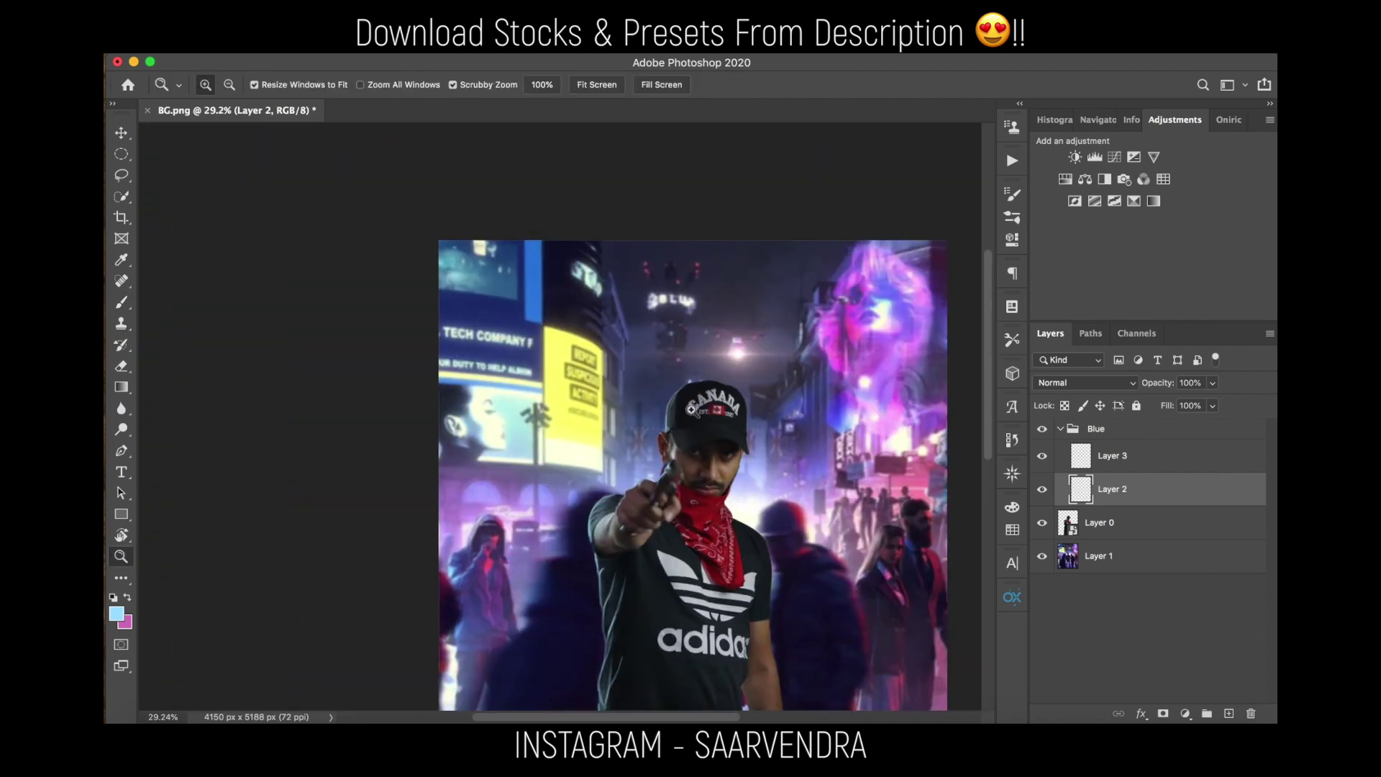
- Undo a stray stroke and add fine blue rim light around the ear and pistol with a 19 px brush
left_click_drag(658, 466, 798, 464)
mouse_move(669, 238)
left_mouse_down()
mouse_move(632, 287)
mouse_move(624, 359)
left_mouse_up()
key("super+z")
mouse_move(650, 258)
left_mouse_down()
mouse_move(631, 374)
mouse_move(634, 421)
mouse_move(663, 472)
left_mouse_up()
key("z")
left_click_drag(780, 381, 633, 385)
left_click_drag(597, 335, 624, 333)
left_click_drag(487, 401, 546, 402)
key("b")
left_click_drag(523, 341, 527, 341)
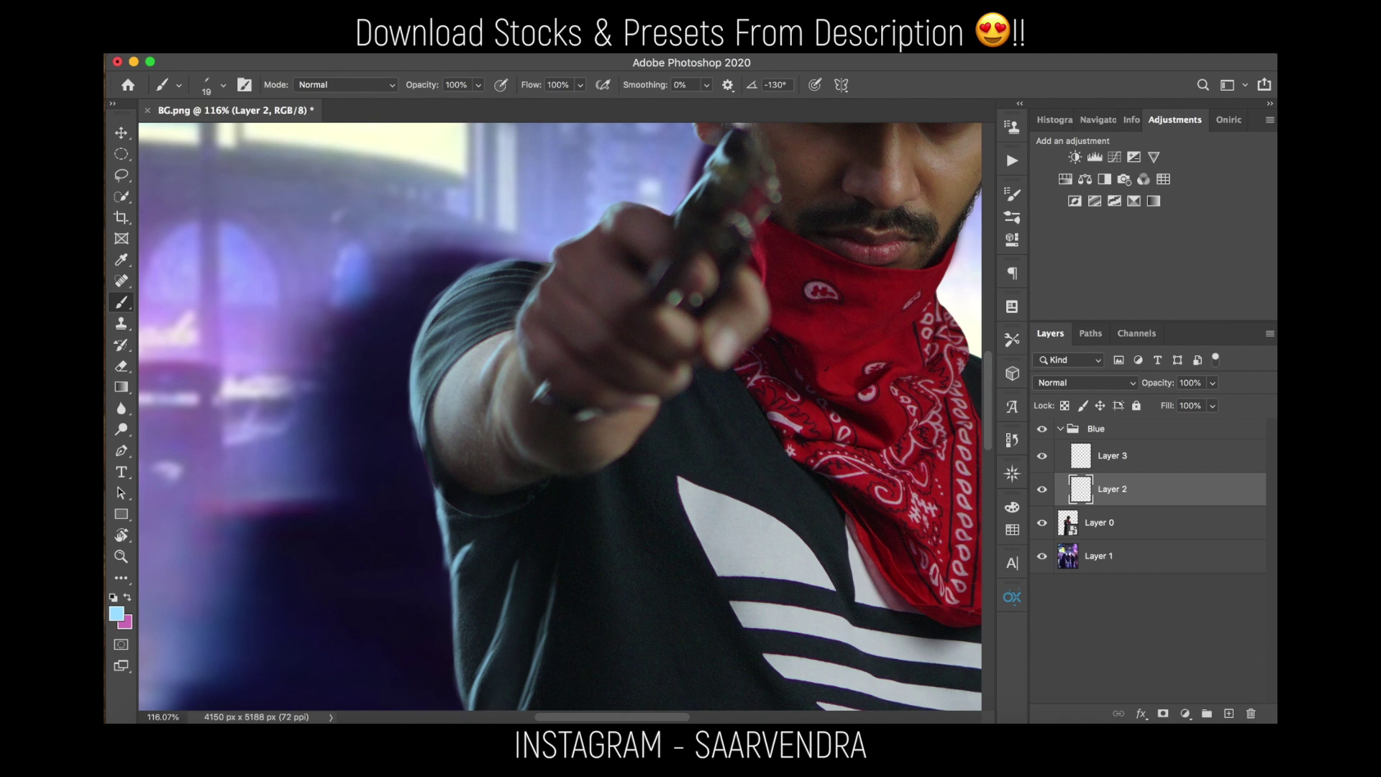
key("z")
mouse_move(762, 296)
left_mouse_down()
mouse_move(714, 297)
mouse_move(776, 278)
mouse_move(770, 270)
mouse_move(584, 268)
left_mouse_up()
key("b")
mouse_move(616, 205)
left_mouse_down("super")
mouse_move(648, 185)
mouse_move(618, 191)
left_mouse_up("super")
left_click_drag(668, 229, 568, 403)
left_click_drag(652, 312, 686, 311, "super")
- Collapse the Blue group, add a new layer above it, and switch the brush to the pink colour
left_click(1061, 430)
left_click(1228, 712)
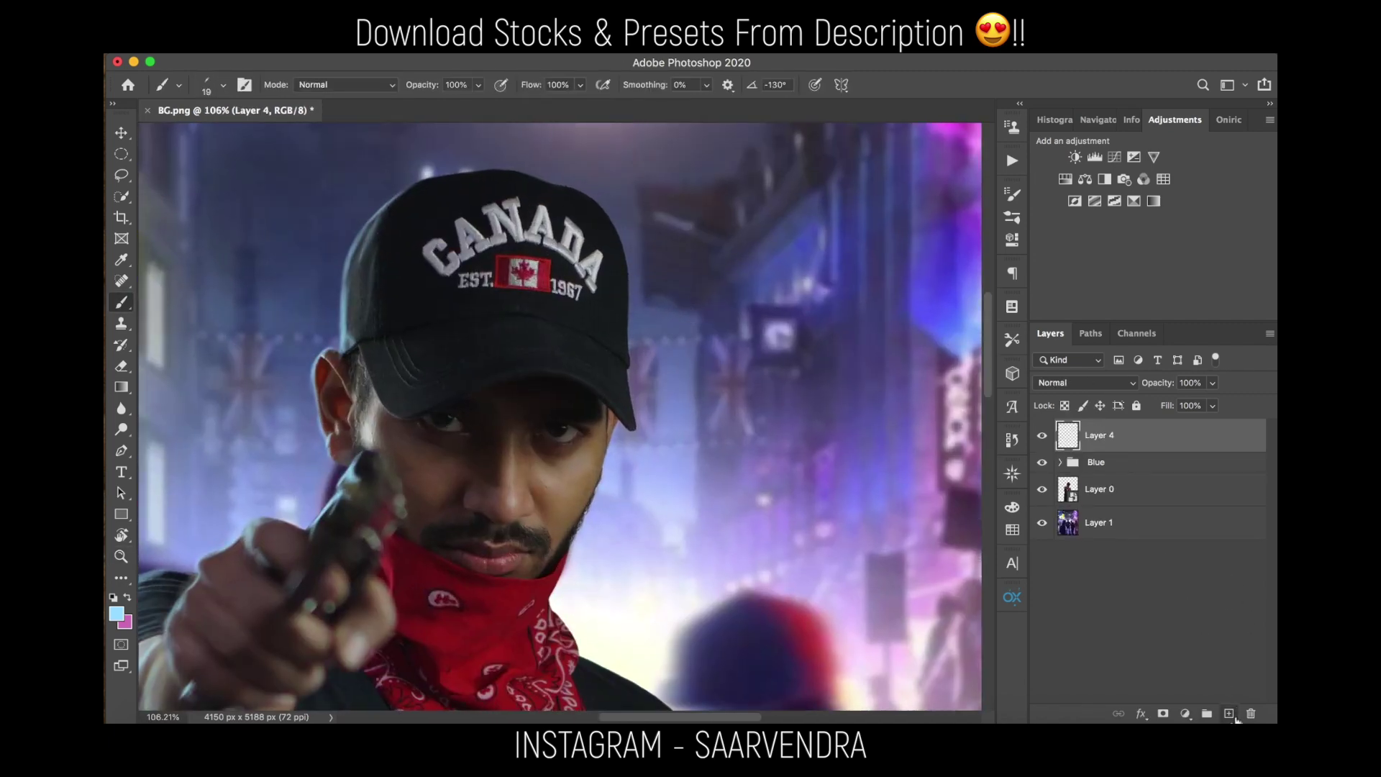
left_click_drag(552, 390, 415, 319)
key("x")
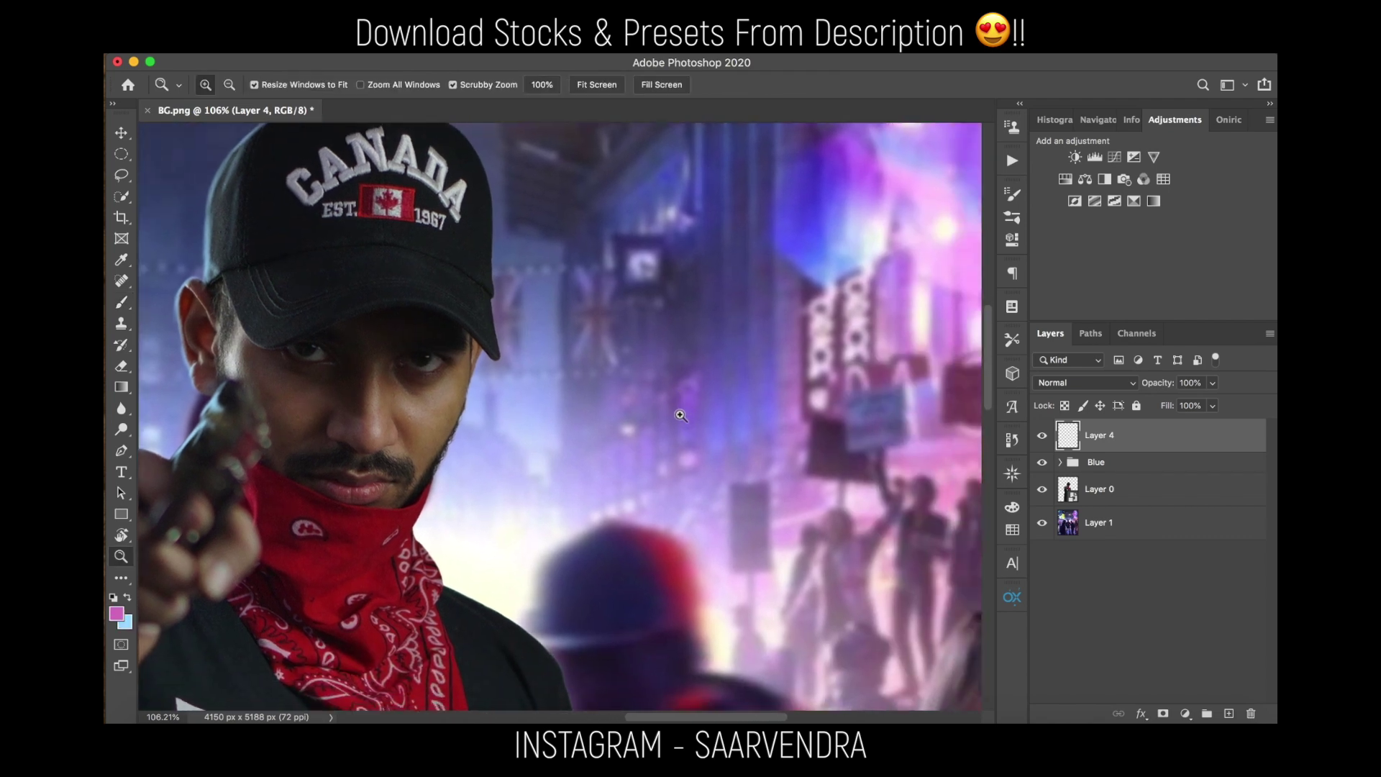
- Sample a pinkish red from the background crowd and make it brighter as the foreground colour
key("b")
mouse_move(691, 516)
left_mouse_down()
mouse_move(452, 404)
mouse_move(496, 590)
left_mouse_up()
left_click(756, 234, "alt")
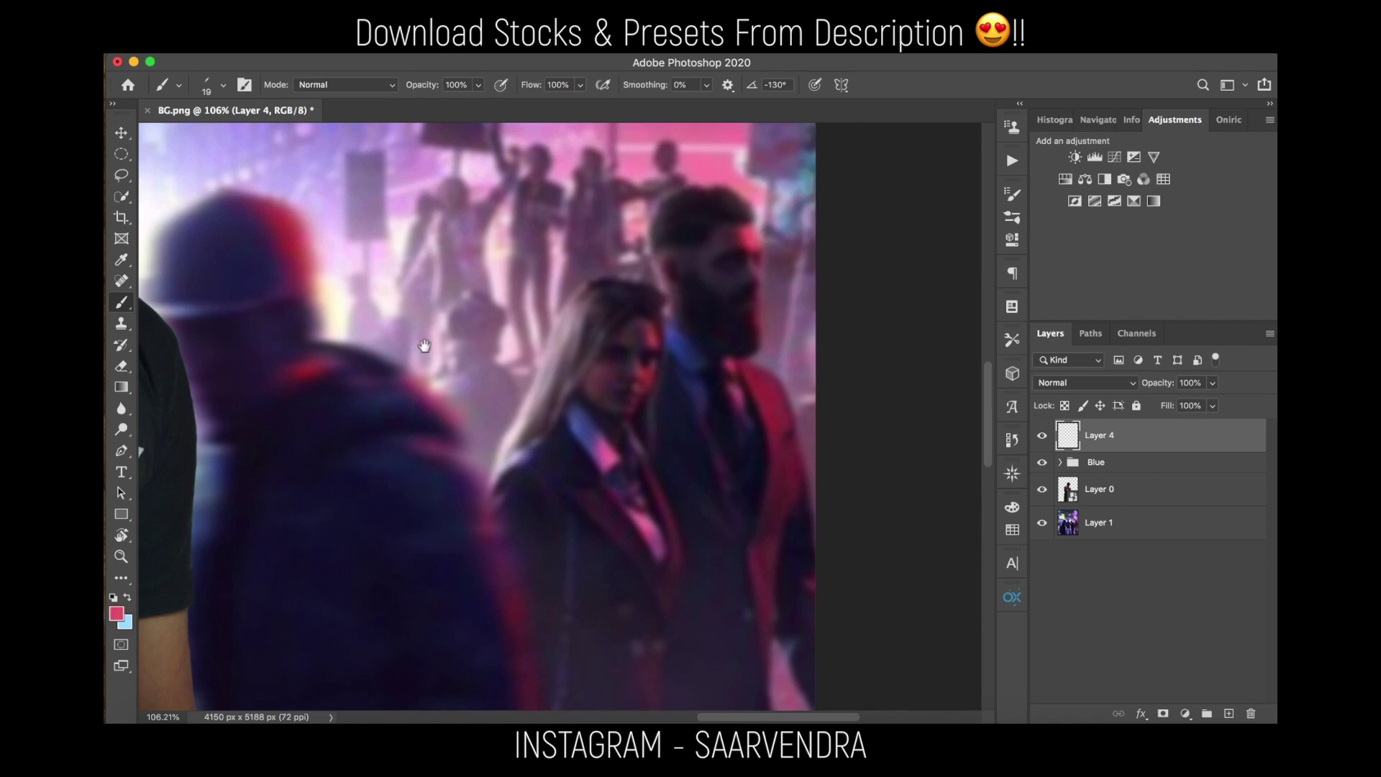
scroll(503, 335, "left", 5)
left_click(116, 613)
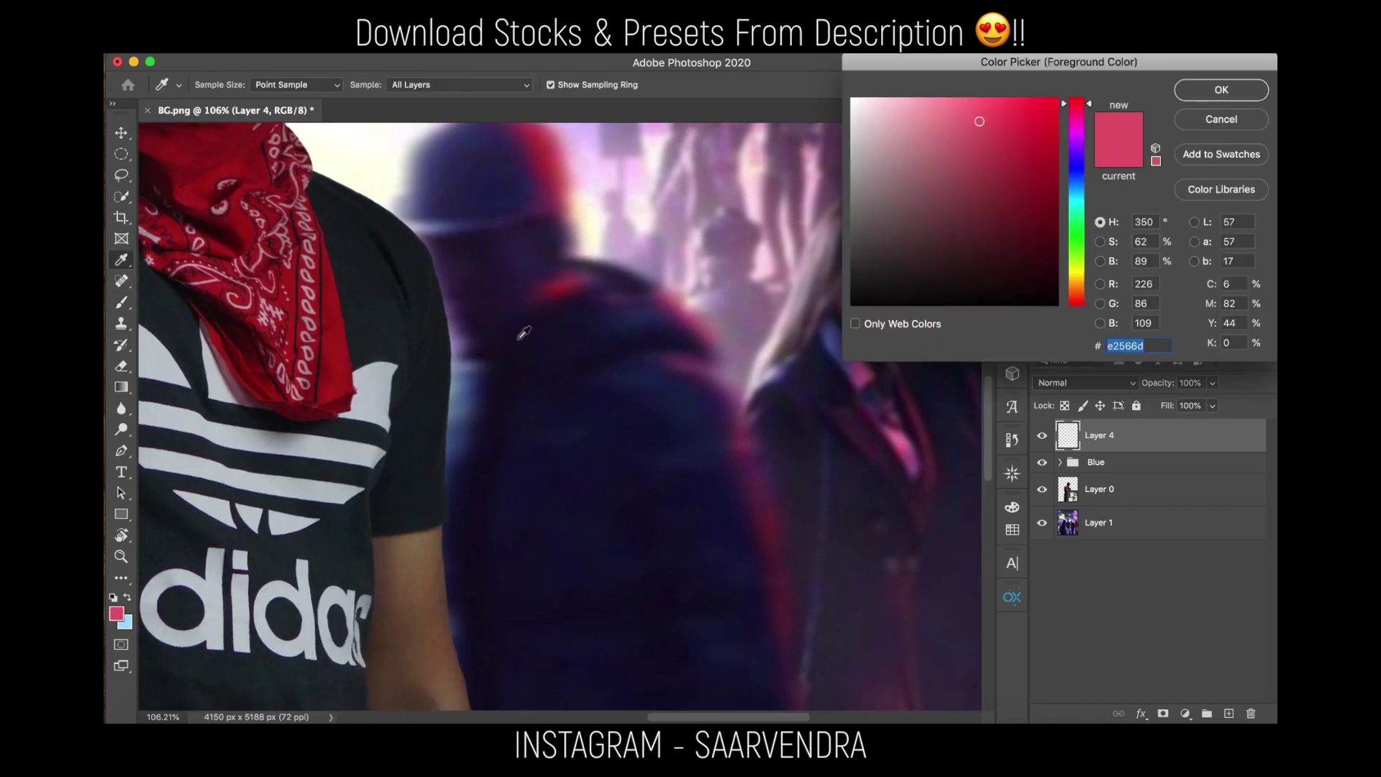
left_click(974, 102)
left_click(1199, 91)
- Paint pink rim light along the outer edge of the cap on Layer 4
left_click_drag(359, 296, 585, 487)
left_click_drag(610, 249, 565, 444)
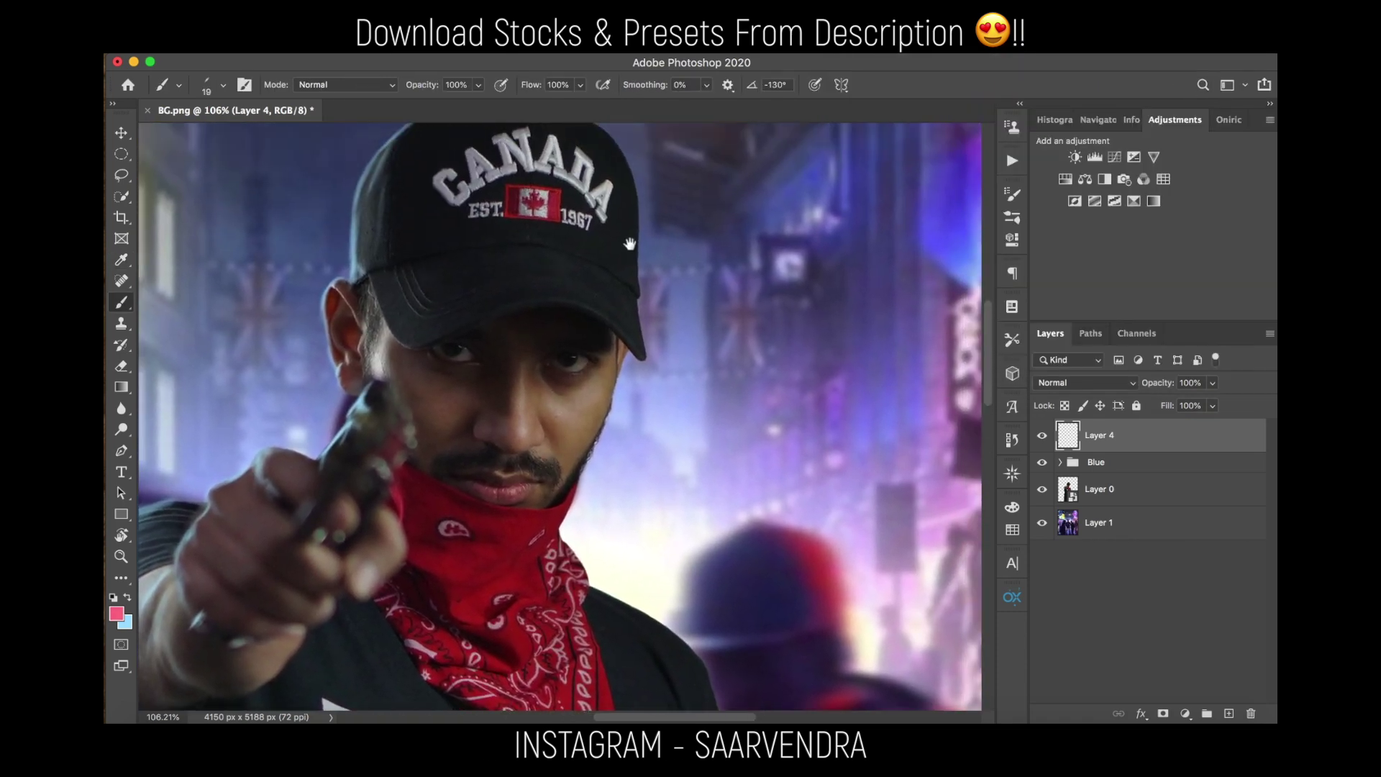
left_click_drag(629, 246, 621, 277)
key("r")
mouse_move(621, 227)
left_mouse_down()
mouse_move(555, 124)
mouse_move(330, 426)
left_mouse_up()
left_click_drag(462, 425, 590, 342)
key("b")
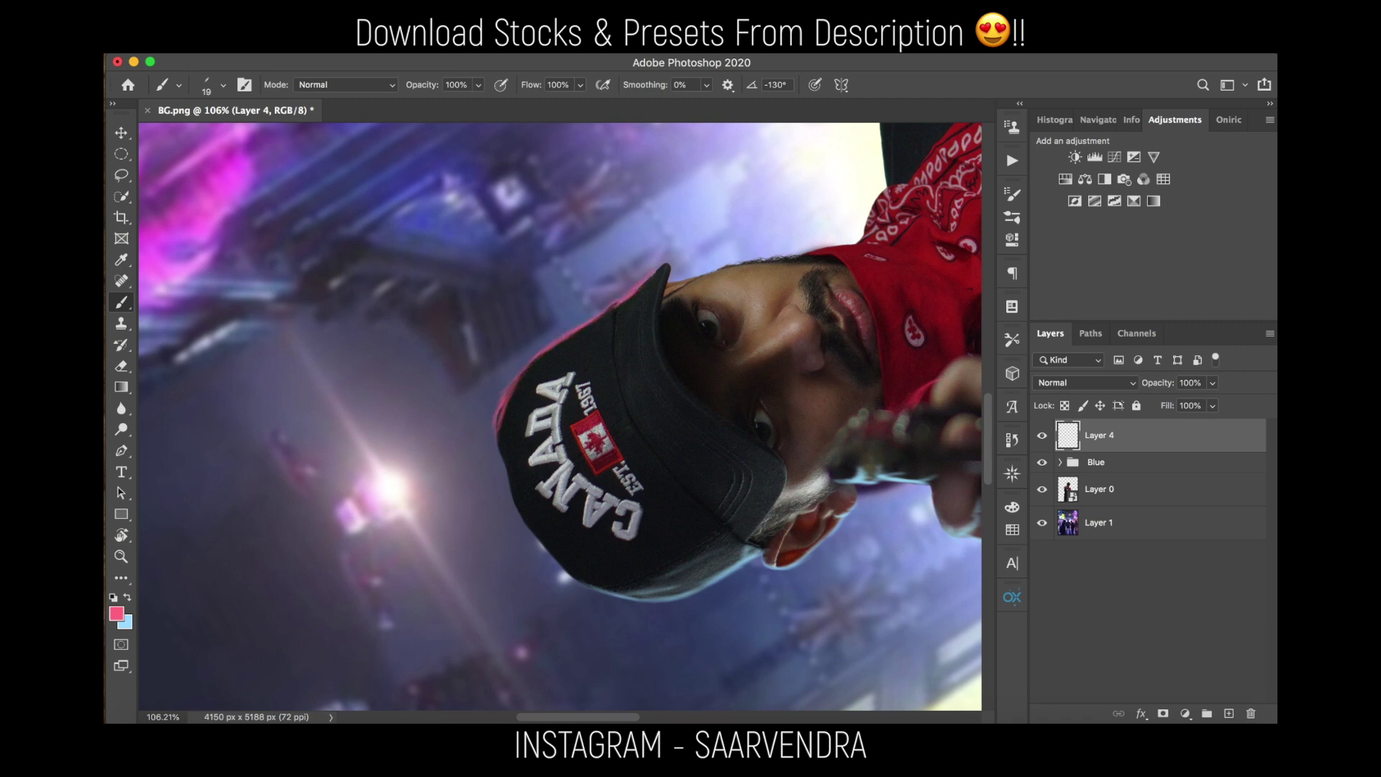
mouse_move(587, 356)
left_mouse_down()
mouse_move(547, 361)
mouse_move(485, 424)
mouse_move(576, 386)
mouse_move(613, 308)
left_mouse_up()
- Extend the pink rim strokes onto the cap's brim with a 14 px brush
left_click(480, 363, "alt")
mouse_move(572, 260)
left_mouse_down()
mouse_move(599, 394)
mouse_move(624, 430)
mouse_move(643, 427)
mouse_move(714, 533)
left_mouse_up()
left_click_drag(648, 464, 592, 362)
mouse_move(716, 256)
left_mouse_down()
mouse_move(619, 259)
mouse_move(791, 249)
left_mouse_up()
key("b")
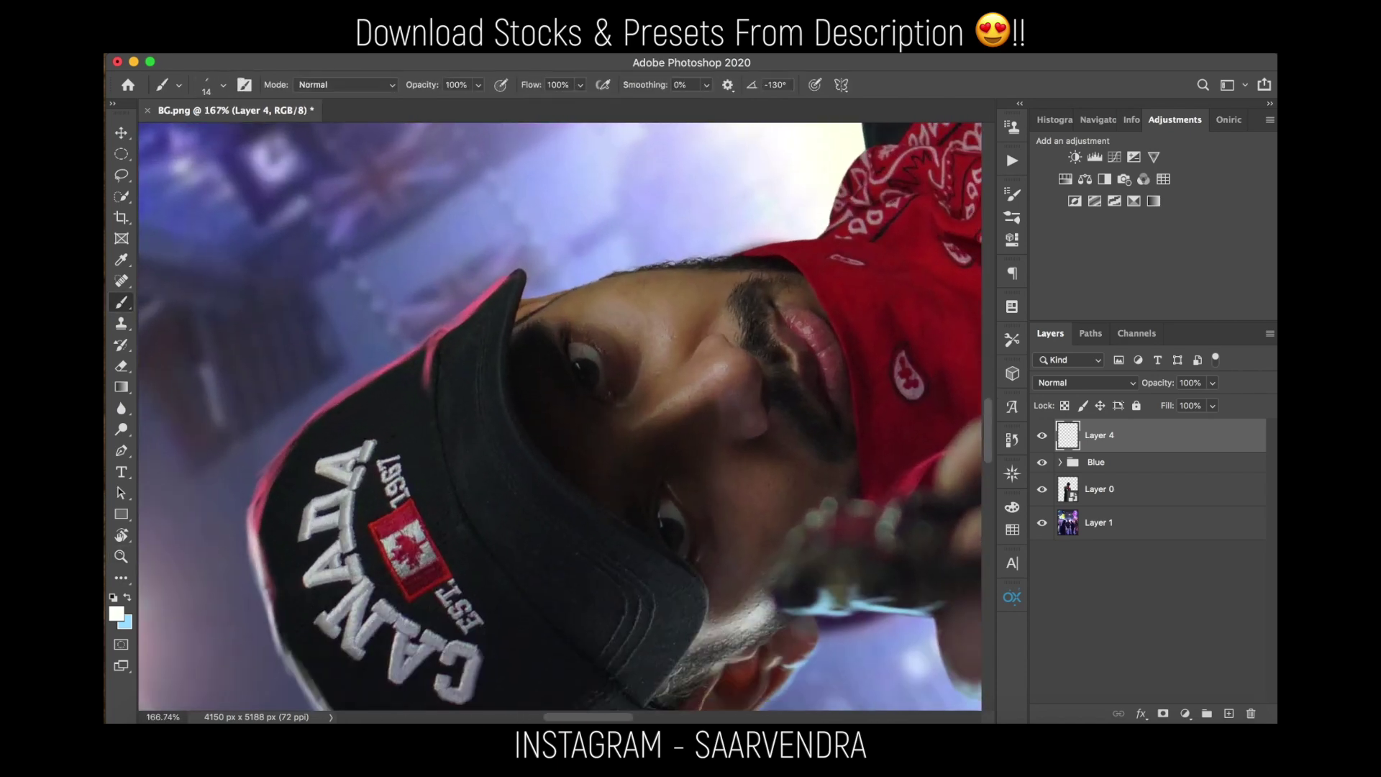
- Sample the pink from the cap's rim, brighten it, and paint a soft glow along the cheek with a 65 px brush
key("x")
left_click(386, 366, "alt")
left_click(118, 614)
left_click_drag(954, 127, 977, 104)
left_click(1221, 90)
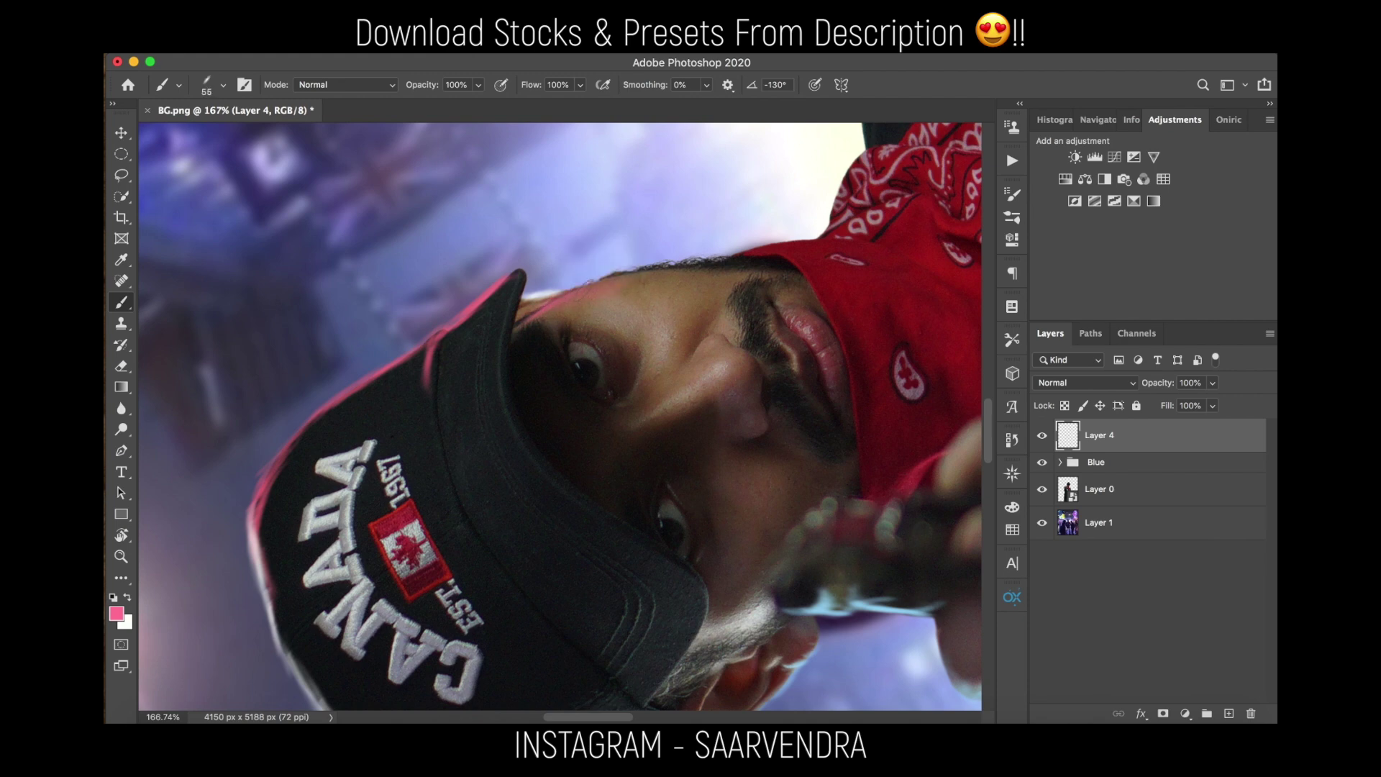
left_click_drag(633, 279, 701, 269)
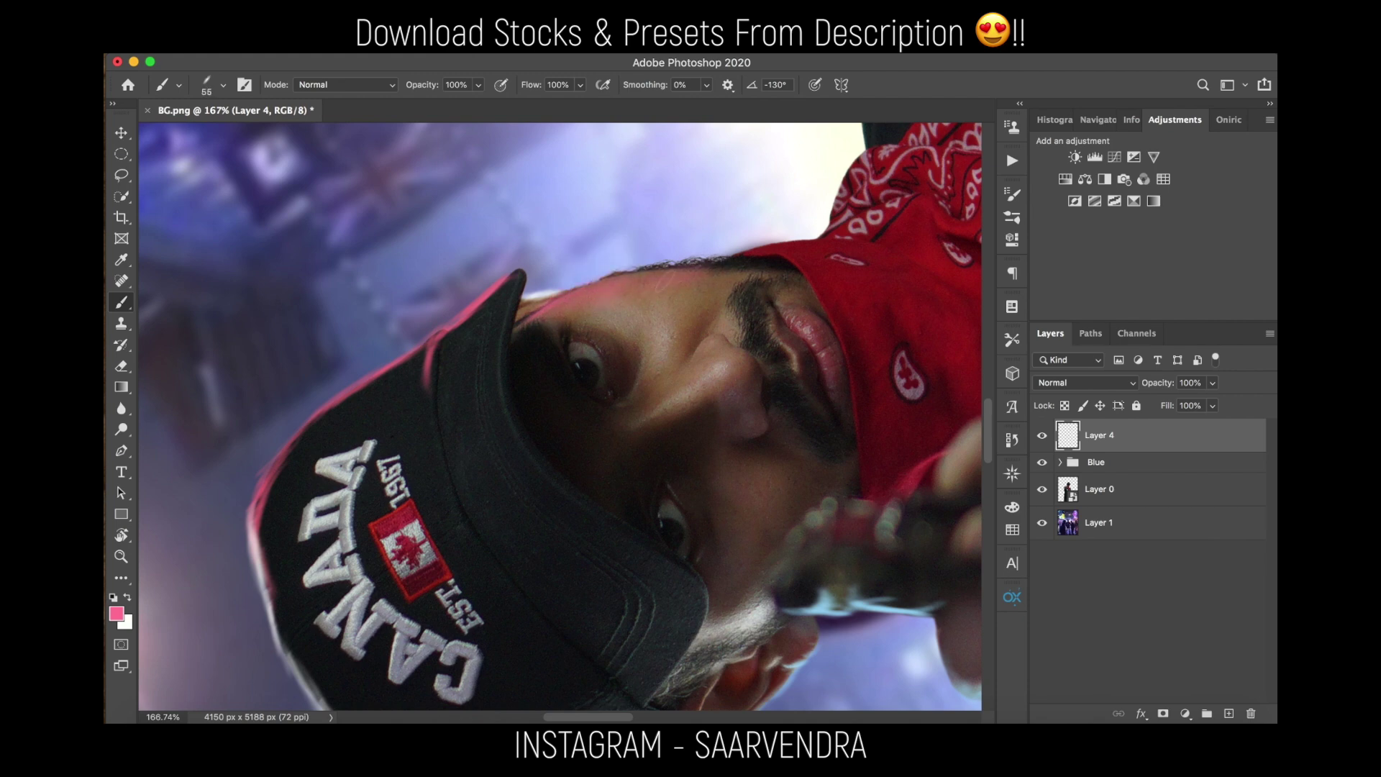
- Reduce the brush to 12 px and paint a thin pink rim along the bandana's upper edge beside the jaw
key("bracketleft")
key("bracketleft")
key("bracketleft")
key("bracketleft")
key("bracketleft")
key("bracketleft")
key("bracketleft")
key("bracketleft")
key("bracketleft")
key("bracketleft")
scroll(734, 255, "up", 5)
mouse_move(504, 327)
left_mouse_down()
mouse_move(653, 298)
mouse_move(760, 307)
left_mouse_up()
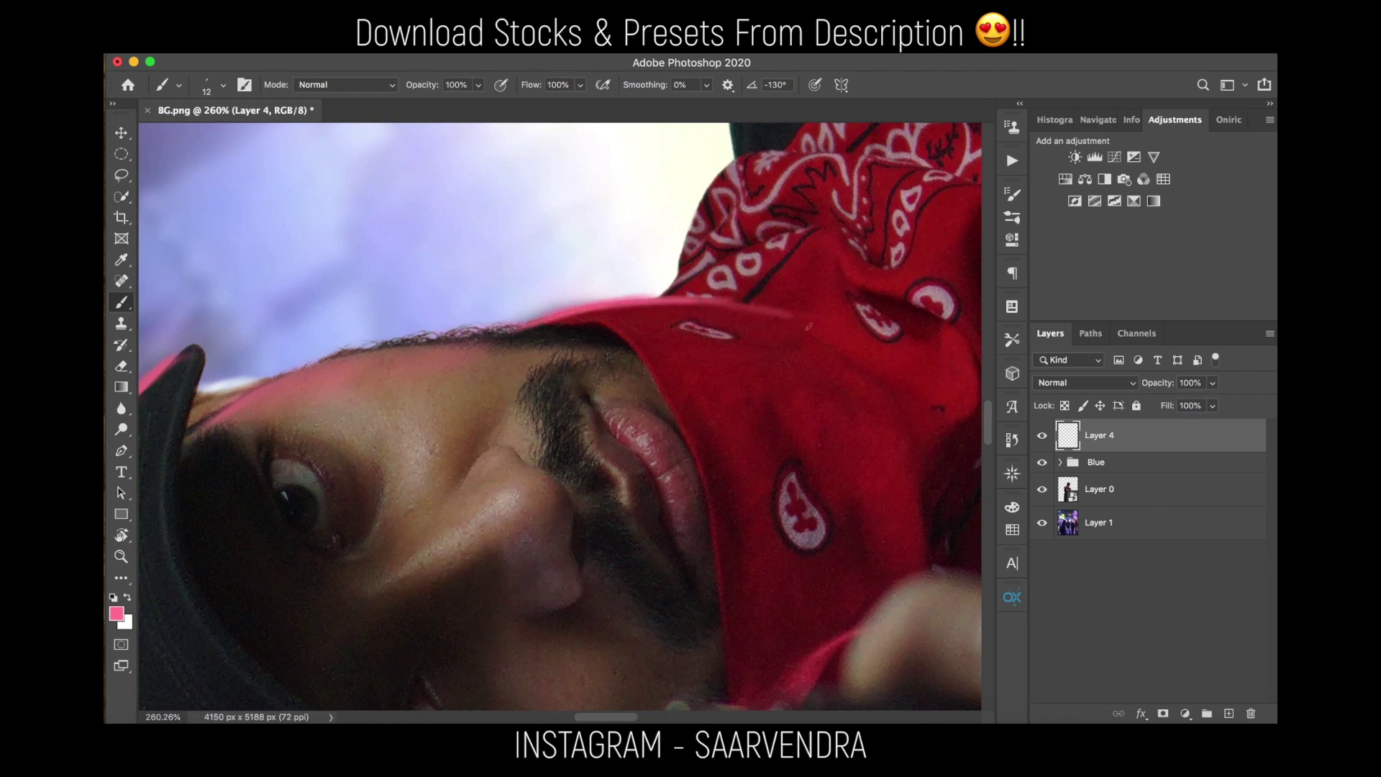
- Paint pink rim strokes along the bandana's bunched folds beside the neck
left_click_drag(779, 235, 590, 337)
left_click_drag(477, 395, 635, 327)
left_click_drag(493, 358, 595, 273)
mouse_move(505, 336)
left_mouse_down()
mouse_move(583, 286)
mouse_move(524, 287)
mouse_move(561, 256)
mouse_move(712, 268)
left_mouse_up()
left_click_drag(532, 306, 637, 270)
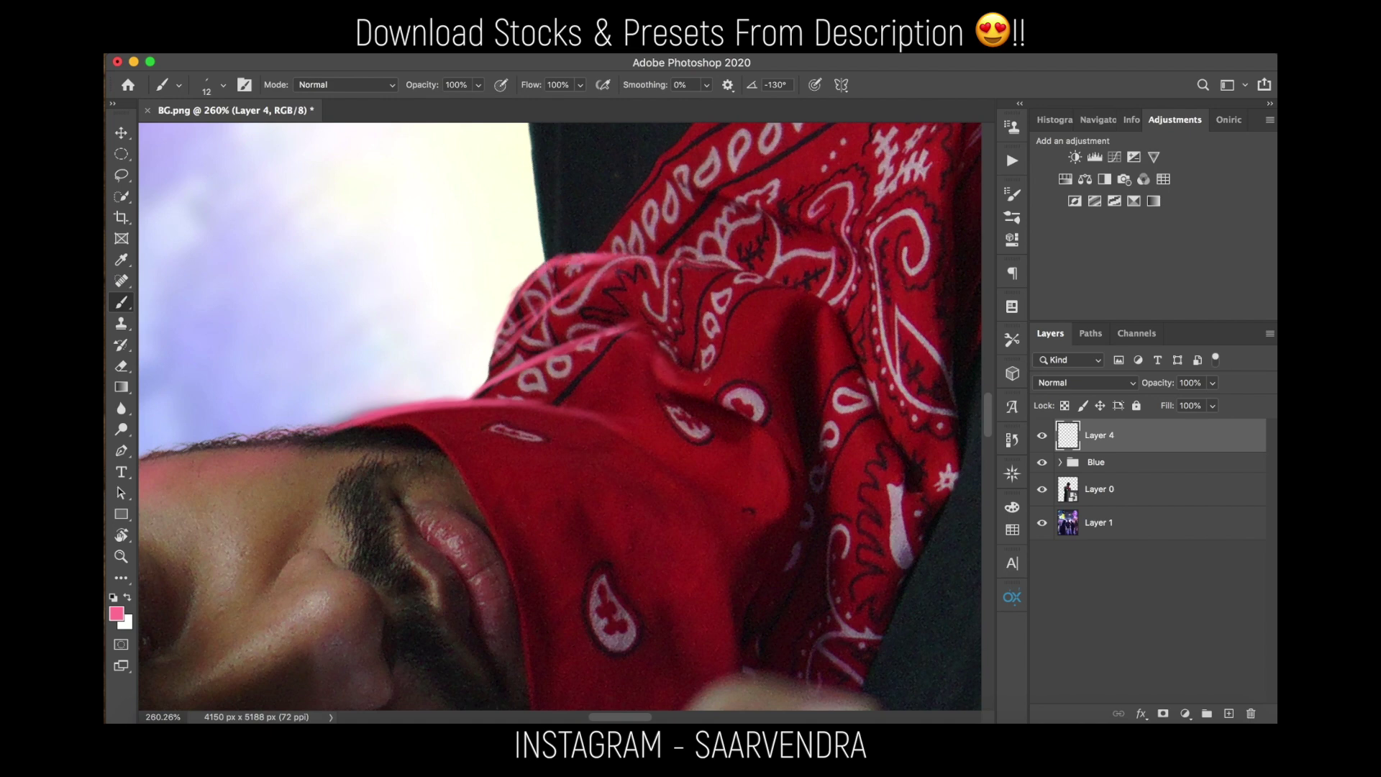
- Paint a thin pink rim along the bandana's outer hanging edge, from the neck folds down to its corner
scroll(453, 413, "up", 5)
scroll(452, 414, "right", 3)
left_click_drag(476, 423, 574, 305)
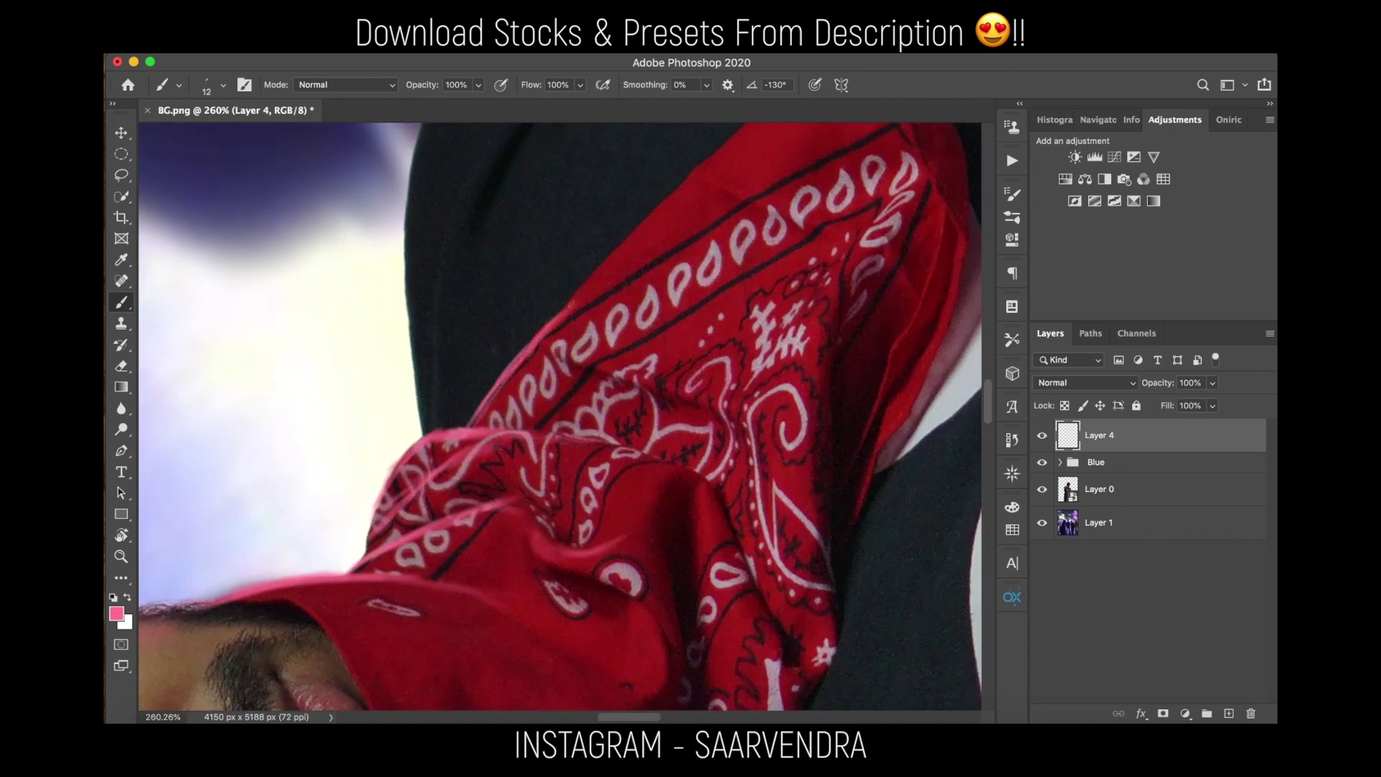
scroll(573, 305, "up", 6)
scroll(574, 305, "right", 2)
key("r")
left_click_drag(601, 260, 706, 345)
left_click_drag(407, 407, 656, 420)
key("super+z")
left_click_drag(545, 414, 775, 452)
mouse_move(548, 474)
left_mouse_down()
mouse_move(843, 437)
mouse_move(721, 294)
left_mouse_up()
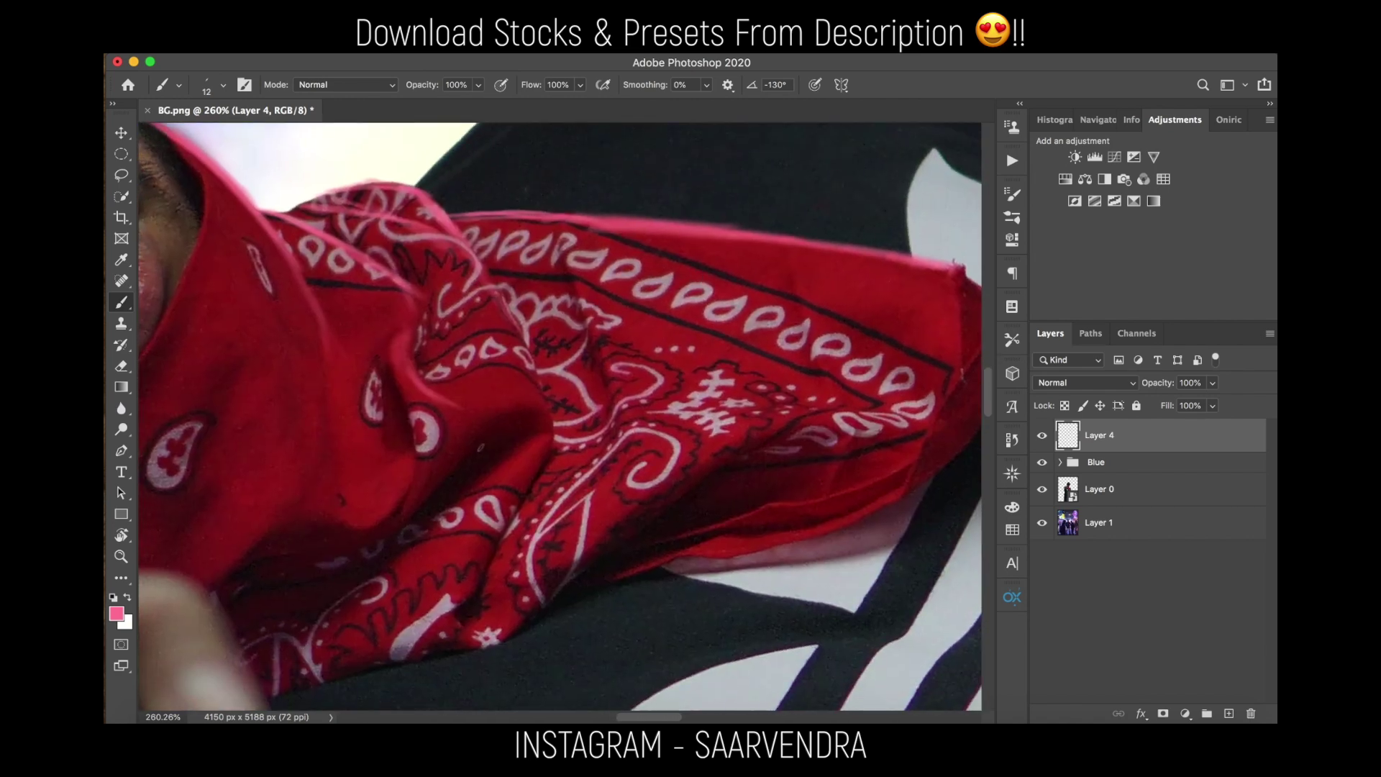
- Paint thin pink rim strokes along the T-shirt's shoulder from the bandana outward, adding short fold highlights inside the edge
mouse_move(509, 315)
left_mouse_down()
mouse_move(549, 481)
mouse_move(521, 509)
left_mouse_up()
key("z")
left_click_drag(689, 380, 583, 370)
key("b")
scroll(729, 282, "up", 8)
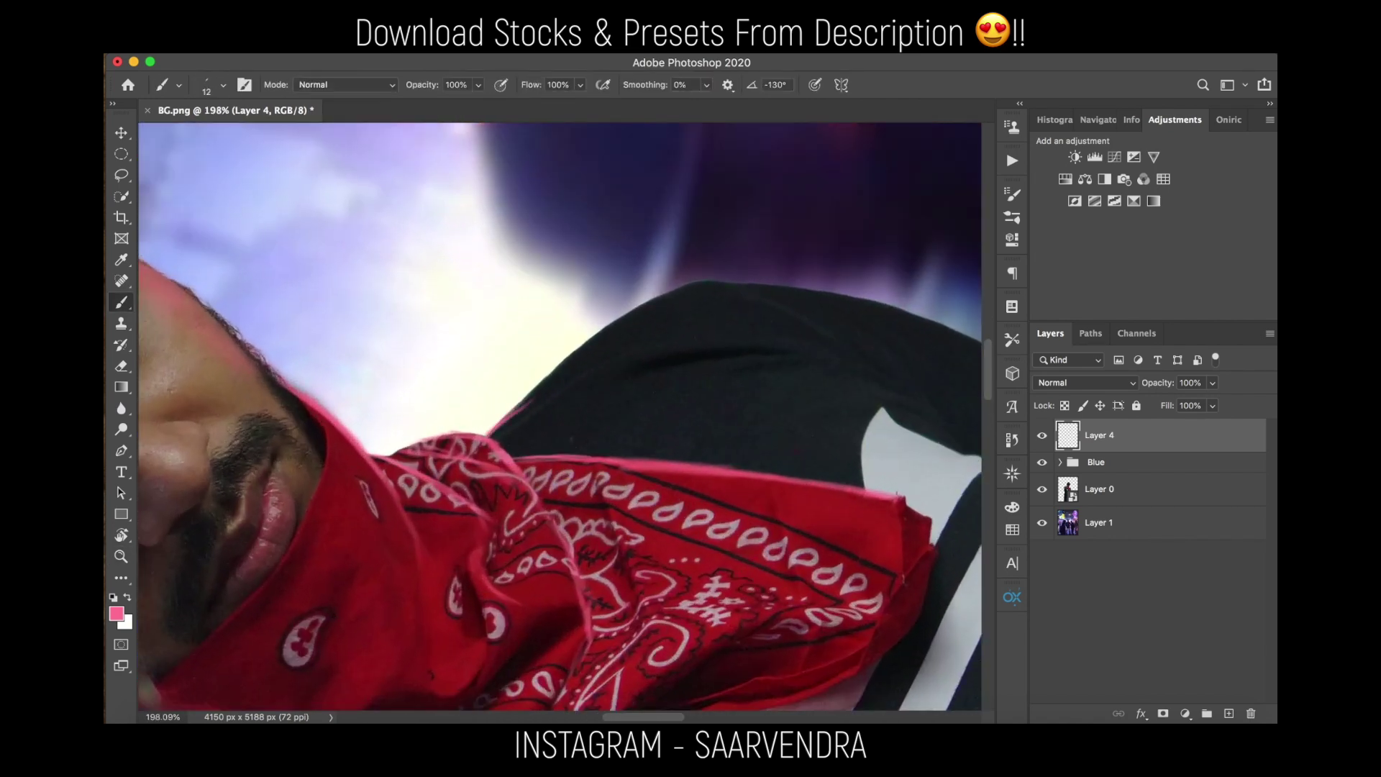
left_click_drag(515, 411, 588, 342)
left_click_drag(494, 437, 594, 371)
left_click_drag(502, 430, 637, 350)
left_click_drag(526, 408, 650, 349)
left_click_drag(590, 368, 687, 345)
left_click_drag(524, 407, 620, 326)
mouse_move(550, 369)
left_mouse_down()
mouse_move(676, 291)
mouse_move(790, 302)
left_mouse_up()
- Extend the pink rim down the sleeve's outer edge to the cuff and add fold highlights inside the sleeve
left_click_drag(681, 284, 859, 304)
mouse_move(730, 291)
left_mouse_down()
mouse_move(847, 345)
mouse_move(676, 343)
mouse_move(813, 357)
left_mouse_up()
left_click_drag(749, 357, 863, 367)
left_click_drag(779, 404, 873, 385)
mouse_move(790, 400)
left_mouse_down()
mouse_move(891, 390)
mouse_move(928, 409)
left_mouse_up()
left_click_drag(814, 446, 527, 431)
key("r")
mouse_move(671, 258)
left_mouse_down()
mouse_move(495, 210)
mouse_move(527, 249)
left_mouse_up()
key("b")
left_click_drag(434, 409, 687, 257)
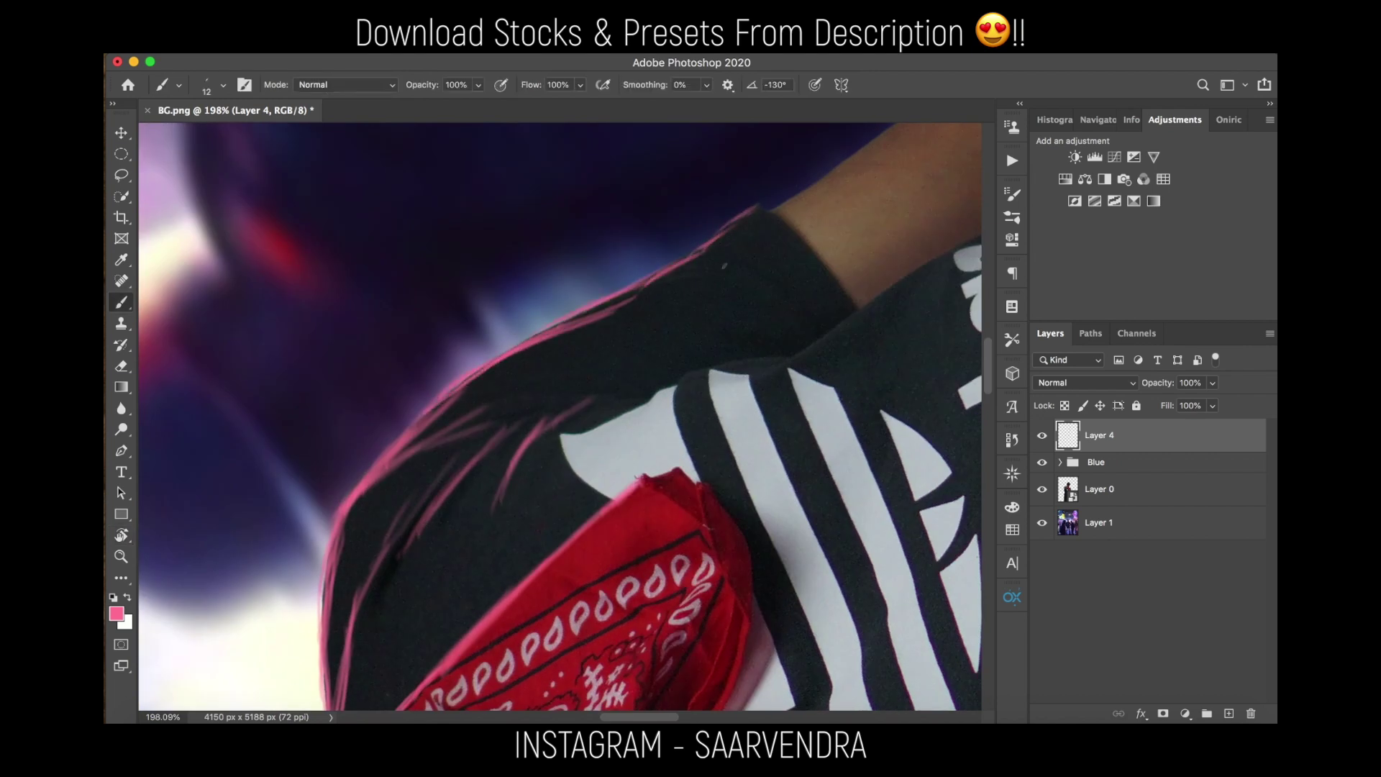
- Paint a thin pink rim along the shirt's side where it meets the inner sleeve and arm, past the logo
left_click_drag(666, 284, 634, 293)
left_click_drag(543, 405, 827, 338)
mouse_move(956, 240)
left_mouse_down()
mouse_move(807, 247)
mouse_move(475, 316)
left_mouse_up()
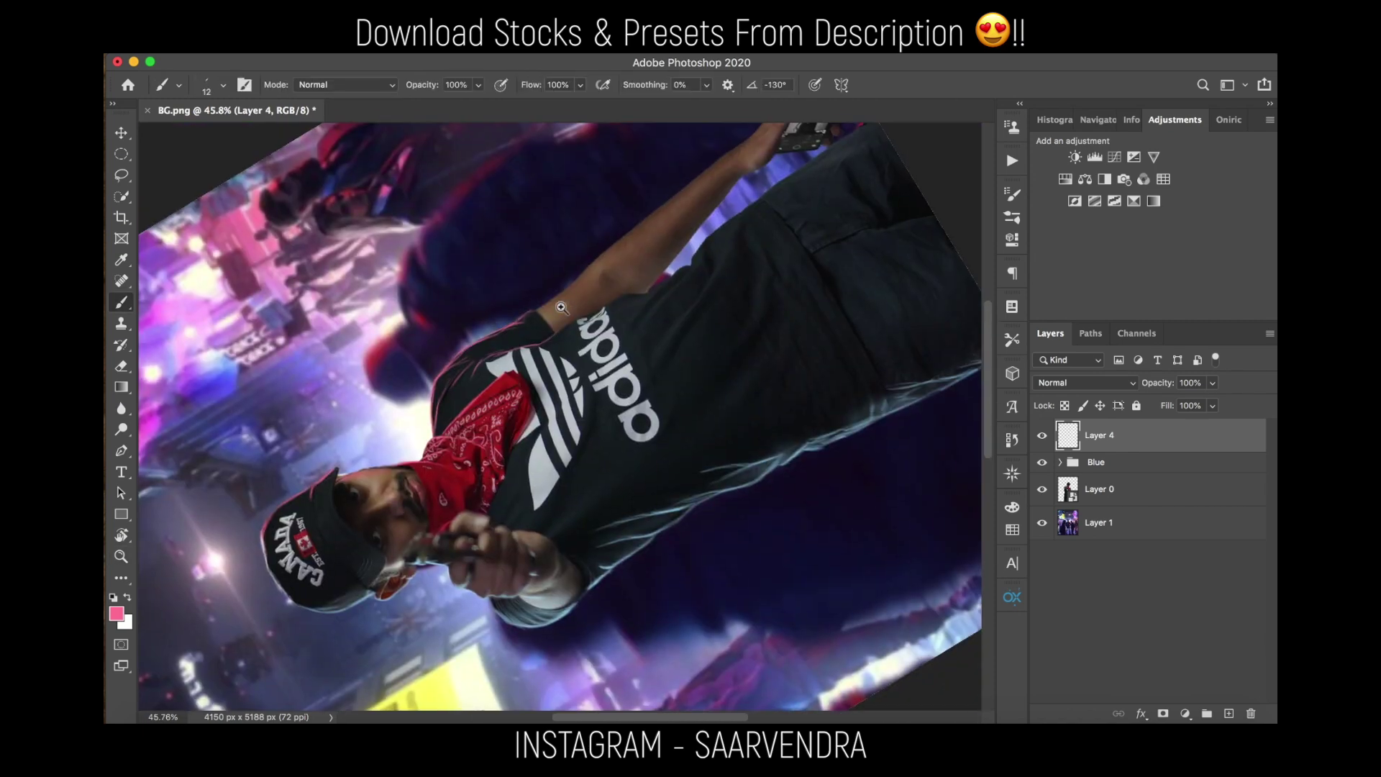
left_click_drag(461, 237, 618, 245)
left_click_drag(519, 318, 636, 255)
left_click_drag(570, 289, 677, 231)
mouse_move(609, 262)
left_mouse_down()
mouse_move(777, 184)
mouse_move(671, 339)
left_mouse_up()
left_click_drag(641, 343, 708, 295)
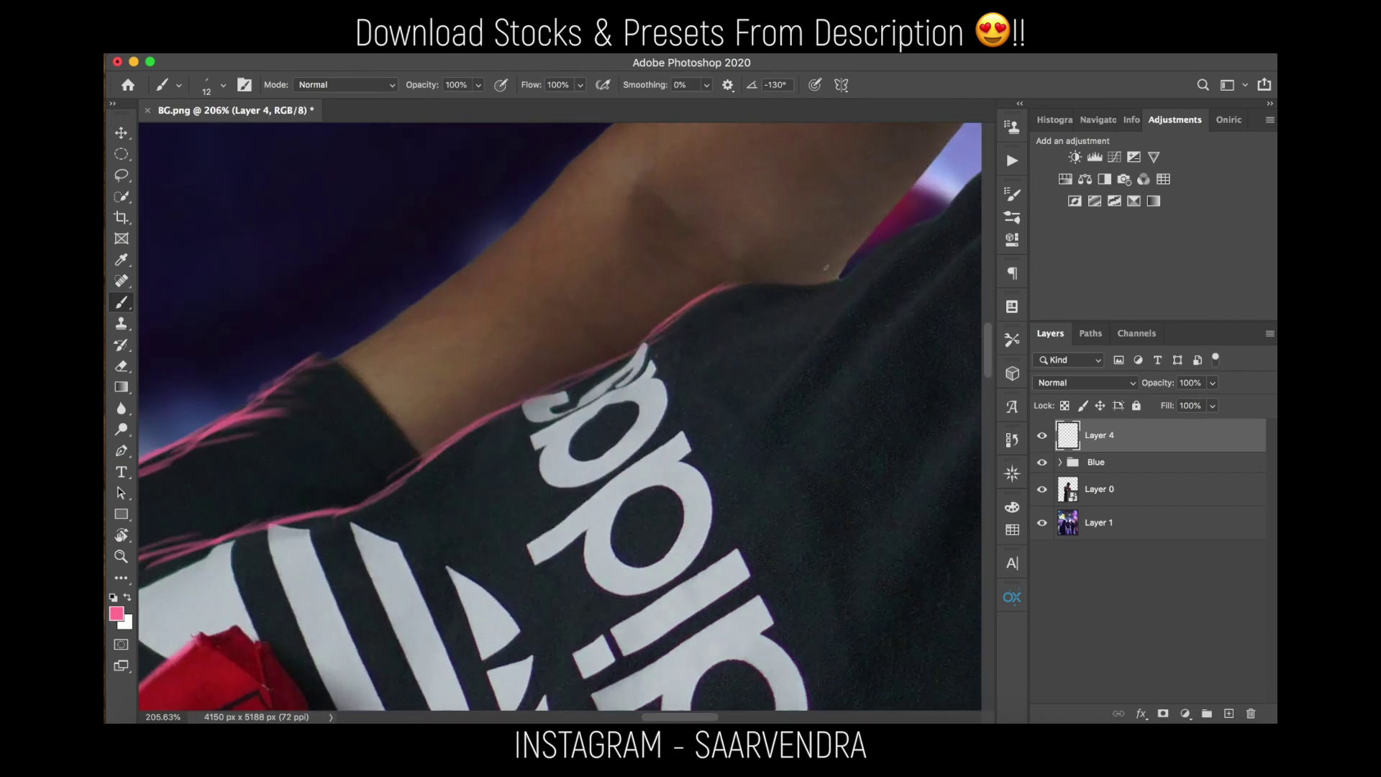
- Start pink fold highlights on the side of the shirt below the logo, redoing the first stroke
left_click_drag(781, 361, 694, 354)
left_click_drag(325, 512, 508, 406)
key("super+z")
left_click_drag(407, 400, 459, 371)
left_click_drag(650, 346, 399, 484)
key("r")
left_click_drag(684, 331, 665, 412)
mouse_move(656, 436)
left_mouse_down()
mouse_move(566, 394)
mouse_move(635, 367)
left_mouse_up()
key("b")
left_click_drag(497, 388, 676, 342)
left_click_drag(538, 377, 706, 336)
left_click_drag(584, 358, 755, 329)
key("super+z")
key("super+z")
key("super+z")
- Paint long pink fold highlights across the shirt's side below the logo, enlarging the brush for the longest fold
left_click_drag(496, 388, 743, 325)
left_click_drag(601, 369, 755, 335)
mouse_move(579, 413)
left_mouse_down()
mouse_move(419, 446)
mouse_move(740, 353)
left_mouse_up()
scroll(522, 419, "down", 3)
key("]")
mouse_move(356, 492)
left_mouse_down()
mouse_move(742, 337)
mouse_move(891, 239)
mouse_move(748, 281)
left_mouse_up()
left_click_drag(892, 241, 942, 241)
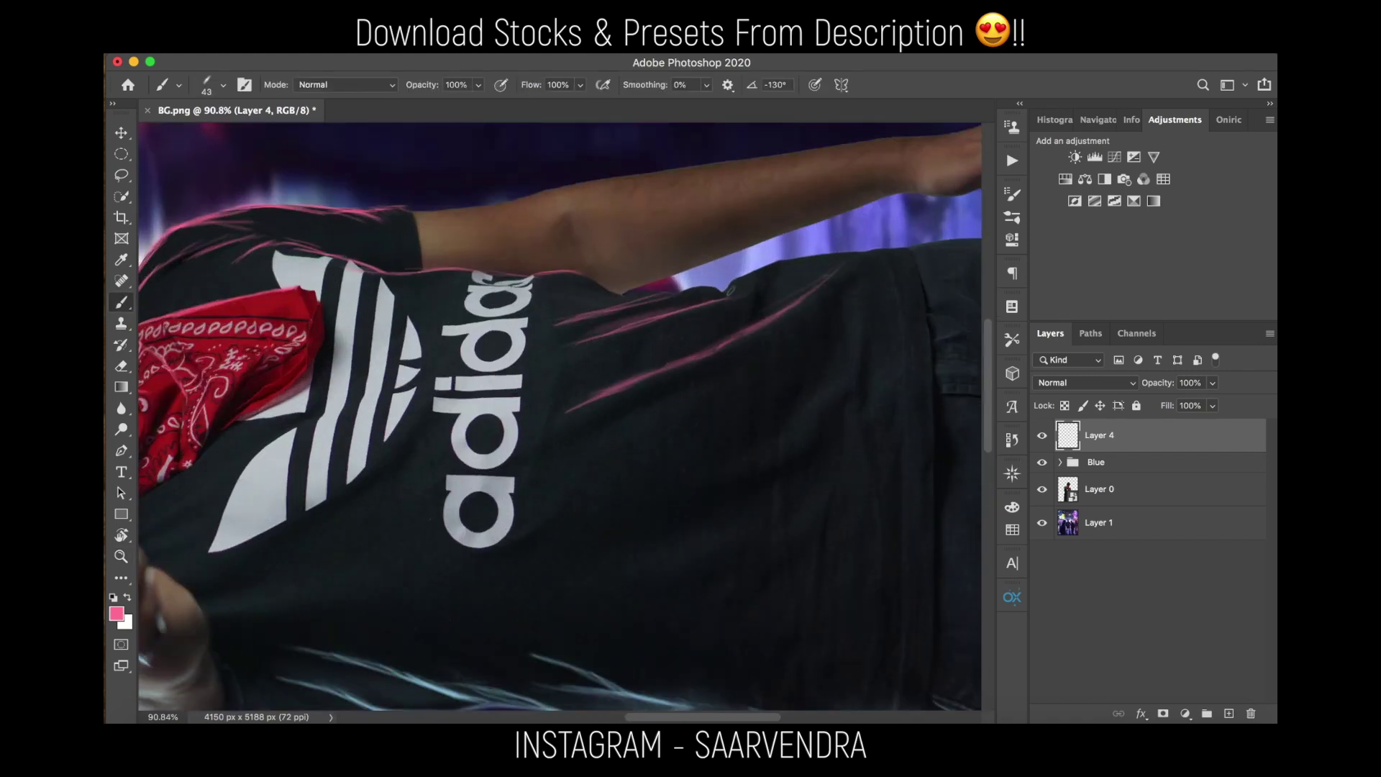
- Paint a pink rim along the shirt's lower side and hem and on along the trousers' outer edge
left_click_drag(709, 329, 592, 382)
left_click_drag(514, 336, 557, 336)
left_click_drag(519, 357, 511, 356)
left_click_drag(899, 284, 933, 276)
mouse_move(911, 284)
left_mouse_down()
mouse_move(731, 338)
mouse_move(890, 318)
mouse_move(657, 353)
left_mouse_up()
mouse_move(663, 348)
left_mouse_down()
mouse_move(650, 351)
mouse_move(841, 333)
left_mouse_up()
mouse_move(836, 346)
left_mouse_down()
mouse_move(743, 312)
mouse_move(784, 296)
mouse_move(890, 303)
left_mouse_up()
- Paint pink fold highlights on the trousers beside the hand holding the phone, using a 24 px brush
left_click_drag(546, 335, 762, 303)
left_click_drag(694, 340, 777, 348)
left_click_drag(701, 367, 805, 325)
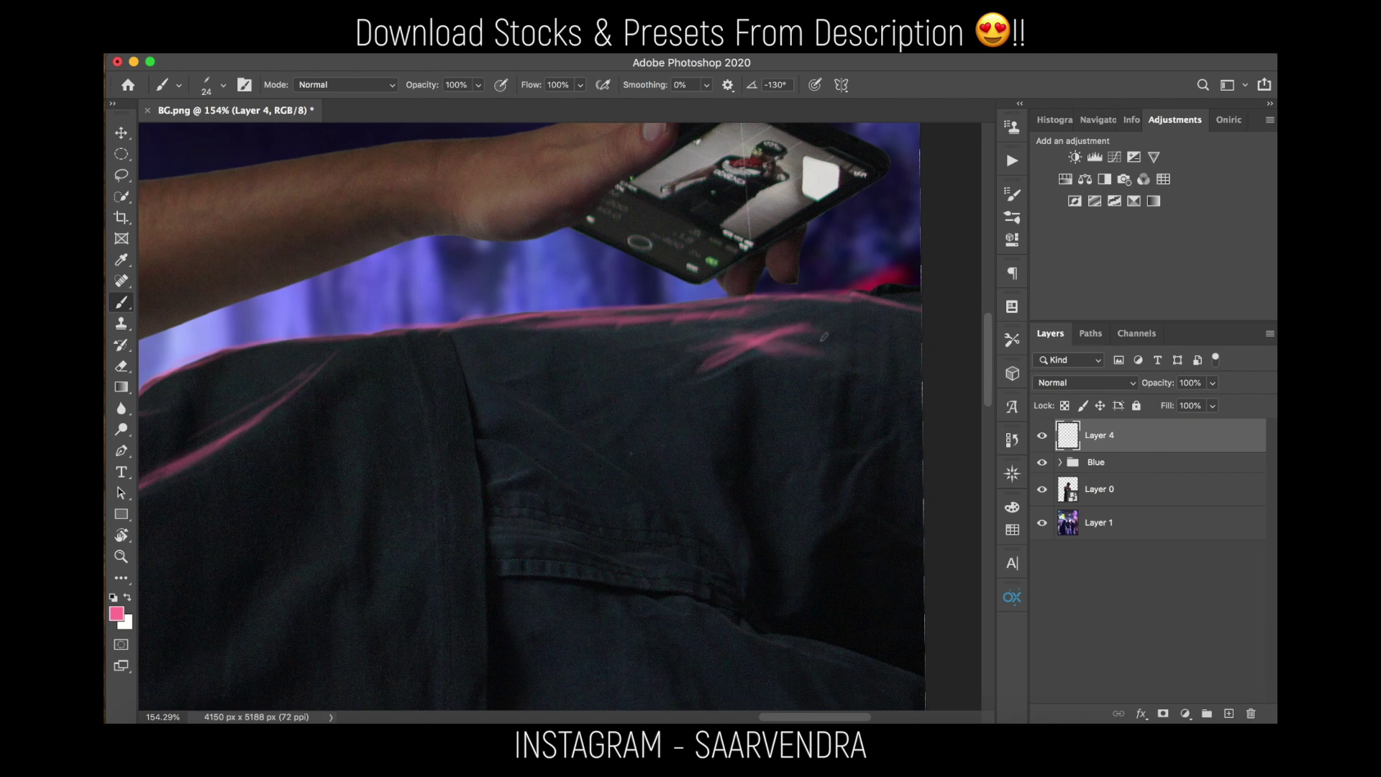
left_click_drag(569, 447, 464, 286)
left_click_drag(689, 382, 544, 211)
left_click_drag(456, 279, 671, 346)
- Add a new layer above Layer 4 and brush a soft pink glow over the trousers, shirt side and sleeve at 230 px
key("z")
mouse_move(683, 350)
left_mouse_down()
mouse_move(537, 351)
mouse_move(661, 313)
left_mouse_up()
key("r")
left_click(356, 84)
key("ctrl+0")
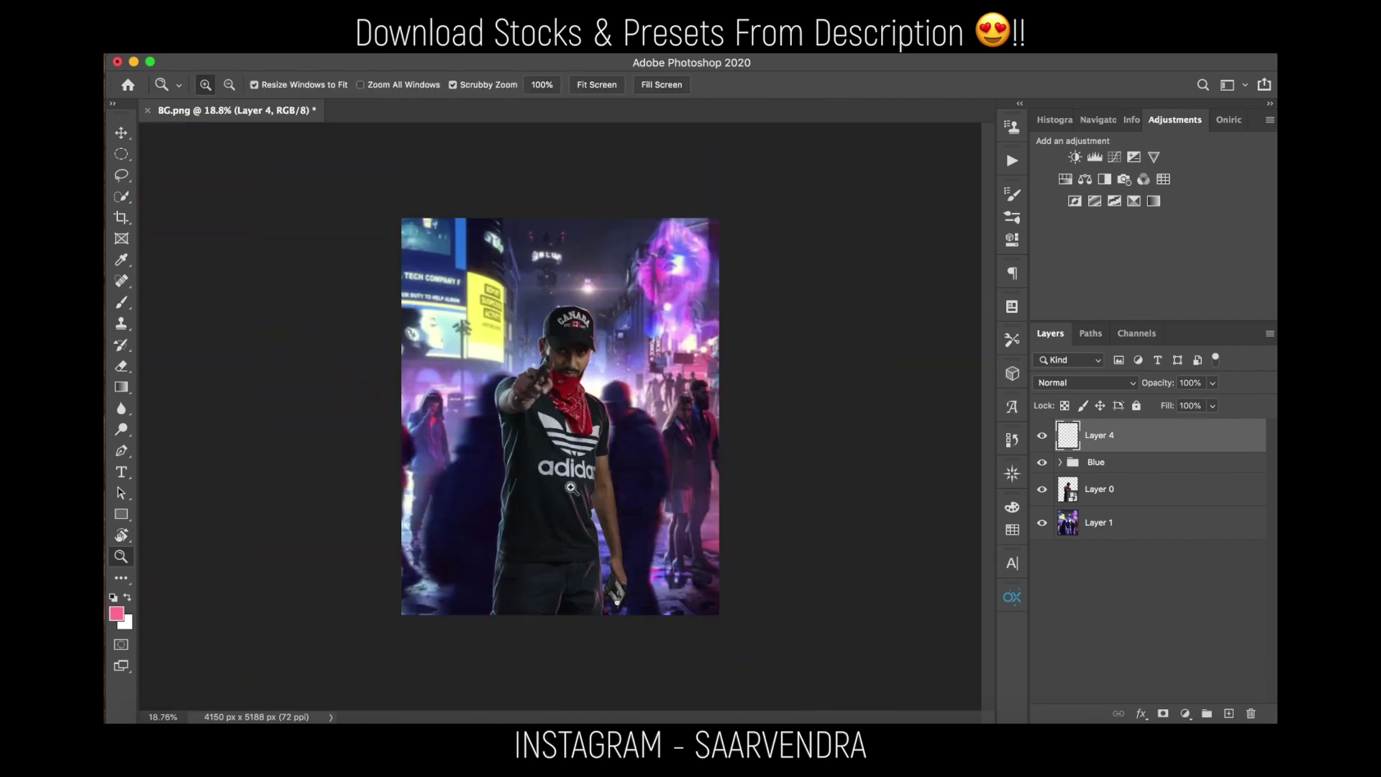
left_click(1228, 713)
left_click_drag(618, 469, 701, 471)
left_click_drag(589, 619, 597, 399)
key("b")
left_click_drag(642, 454, 651, 450)
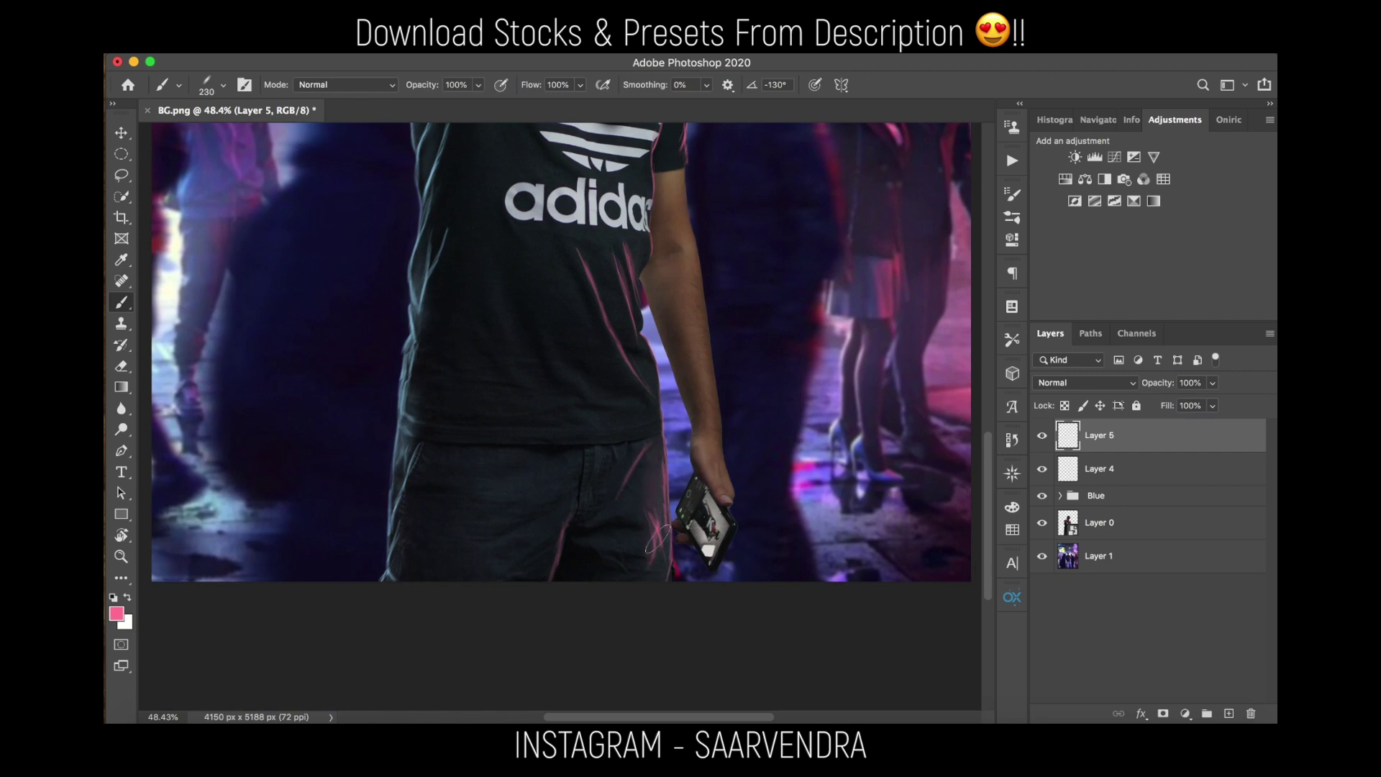
left_click_drag(556, 508, 551, 529)
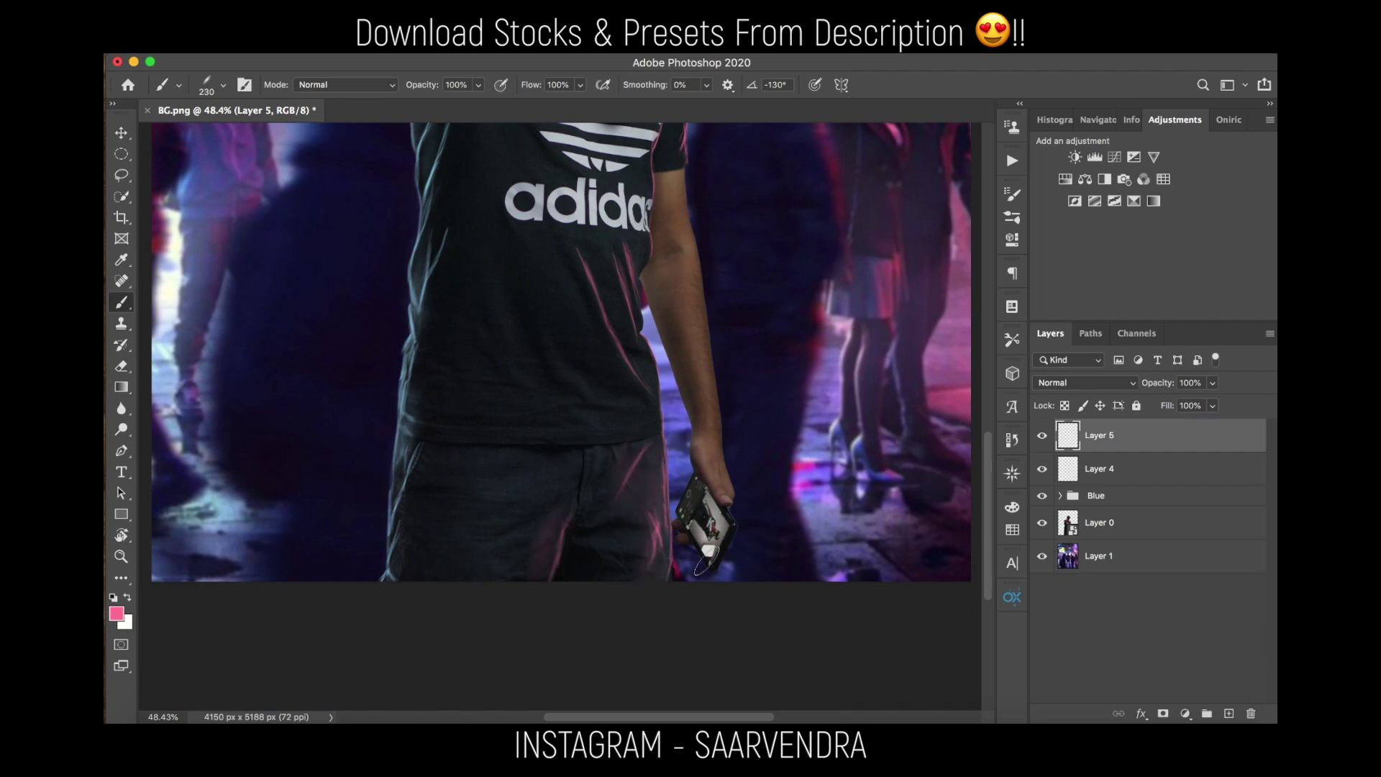
left_click_drag(648, 329, 590, 416)
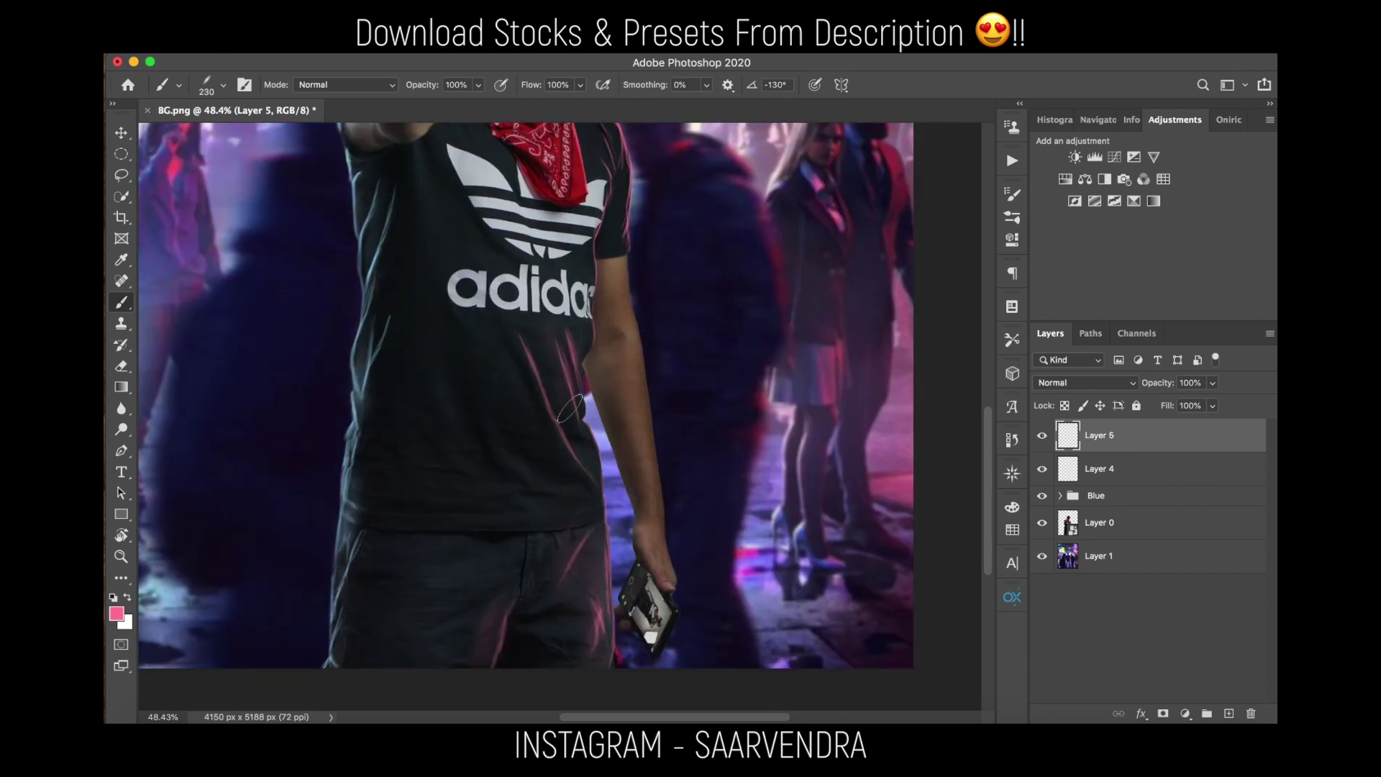
left_click_drag(616, 366, 621, 532)
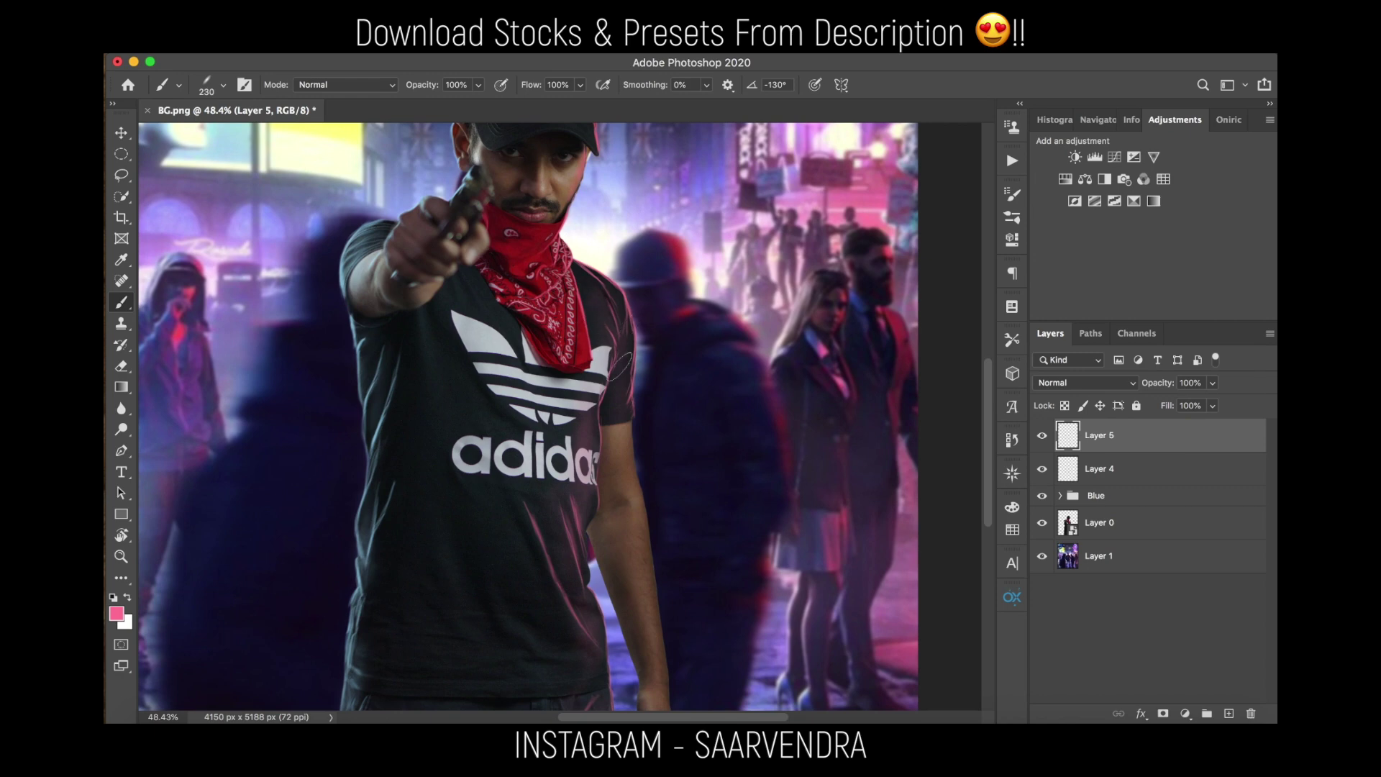
- Reduce the brush to 22 px and paint a pink rim along the lowered arm's outer edge, starting at the cuff
key("r")
left_click_drag(638, 426, 538, 339)
scroll(538, 340, "up", 5)
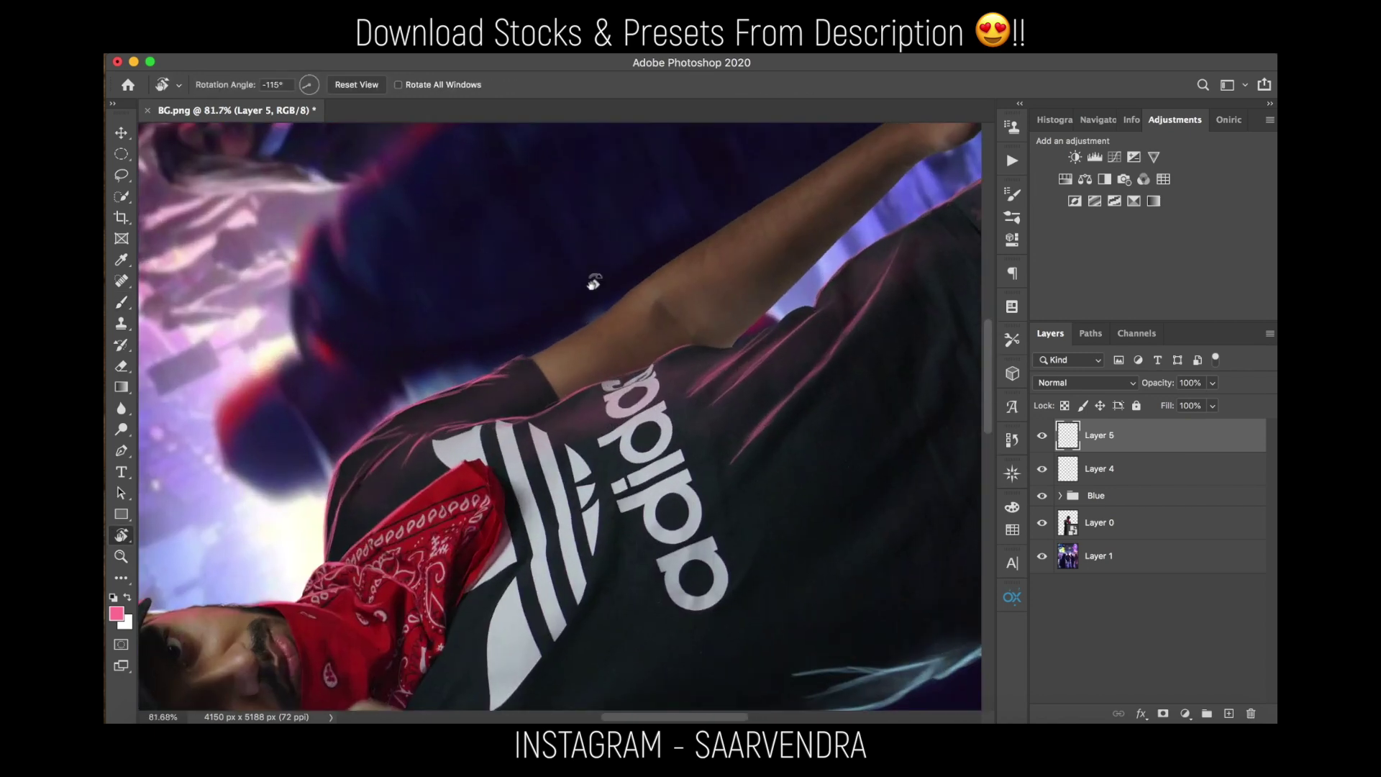
key("b")
mouse_move(610, 311)
left_mouse_down()
mouse_move(533, 355)
mouse_move(603, 314)
left_mouse_up()
scroll(533, 355, "up", 3)
left_click_drag(525, 360, 698, 254)
left_click_drag(630, 296, 745, 212)
mouse_move(683, 261)
left_mouse_down()
mouse_move(771, 192)
mouse_move(635, 353)
left_mouse_up()
- Build up the pink rim past the elbow and along the upper forearm, redoing one stroke
left_click_drag(568, 363, 668, 299)
left_click_drag(557, 371, 719, 275)
key("super+z")
left_click_drag(573, 365, 636, 314)
left_click_drag(568, 365, 720, 270)
left_click_drag(627, 328, 794, 221)
left_click_drag(669, 297, 802, 217)
mouse_move(701, 281)
left_mouse_down()
mouse_move(818, 200)
mouse_move(704, 320)
mouse_move(721, 311)
left_mouse_up()
- Extend the pink rim along the lower forearm and wrist to the hand holding the phone
left_click_drag(666, 347, 759, 294)
left_click_drag(694, 329, 846, 232)
left_click_drag(782, 275, 888, 206)
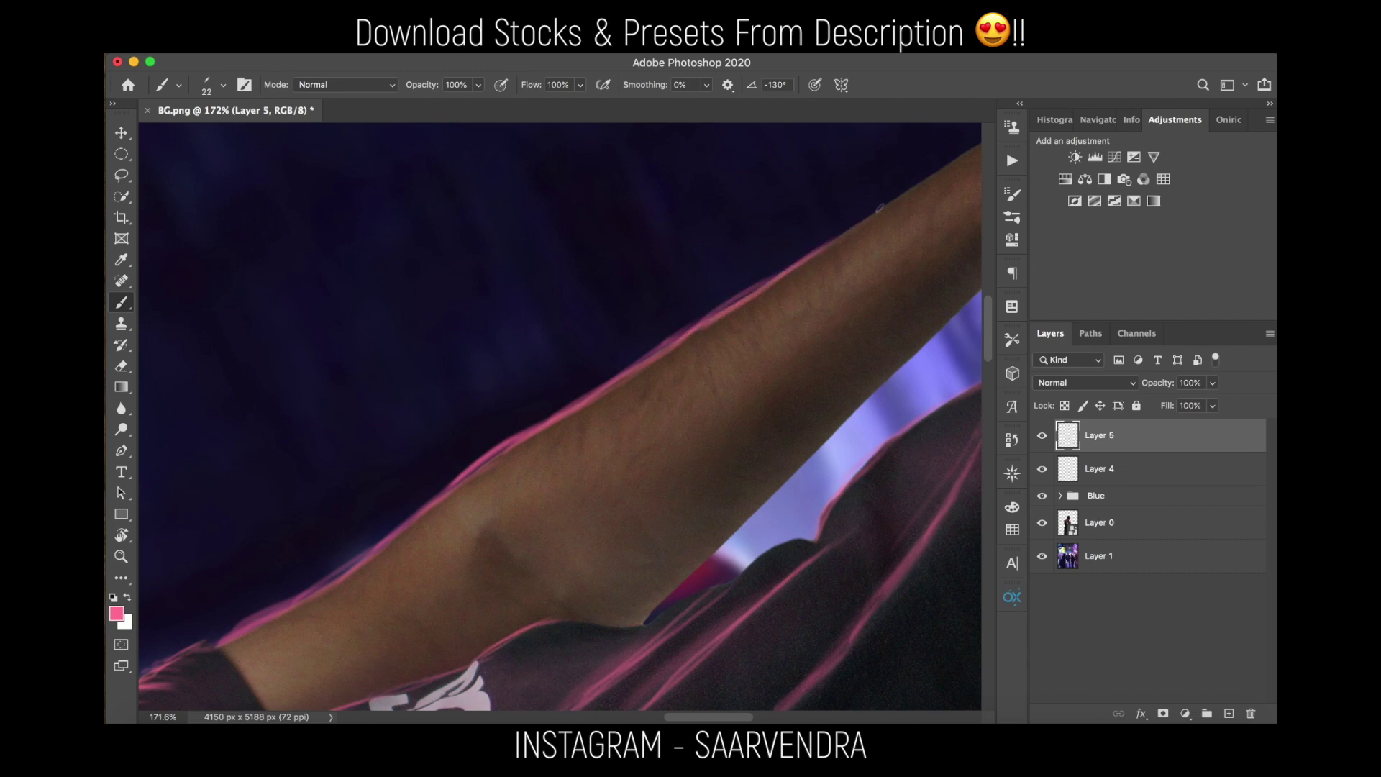
scroll(791, 266, "right", 5)
scroll(791, 266, "up", 4)
mouse_move(611, 388)
left_mouse_down()
mouse_move(890, 227)
mouse_move(768, 280)
mouse_move(840, 196)
mouse_move(874, 198)
left_mouse_up()
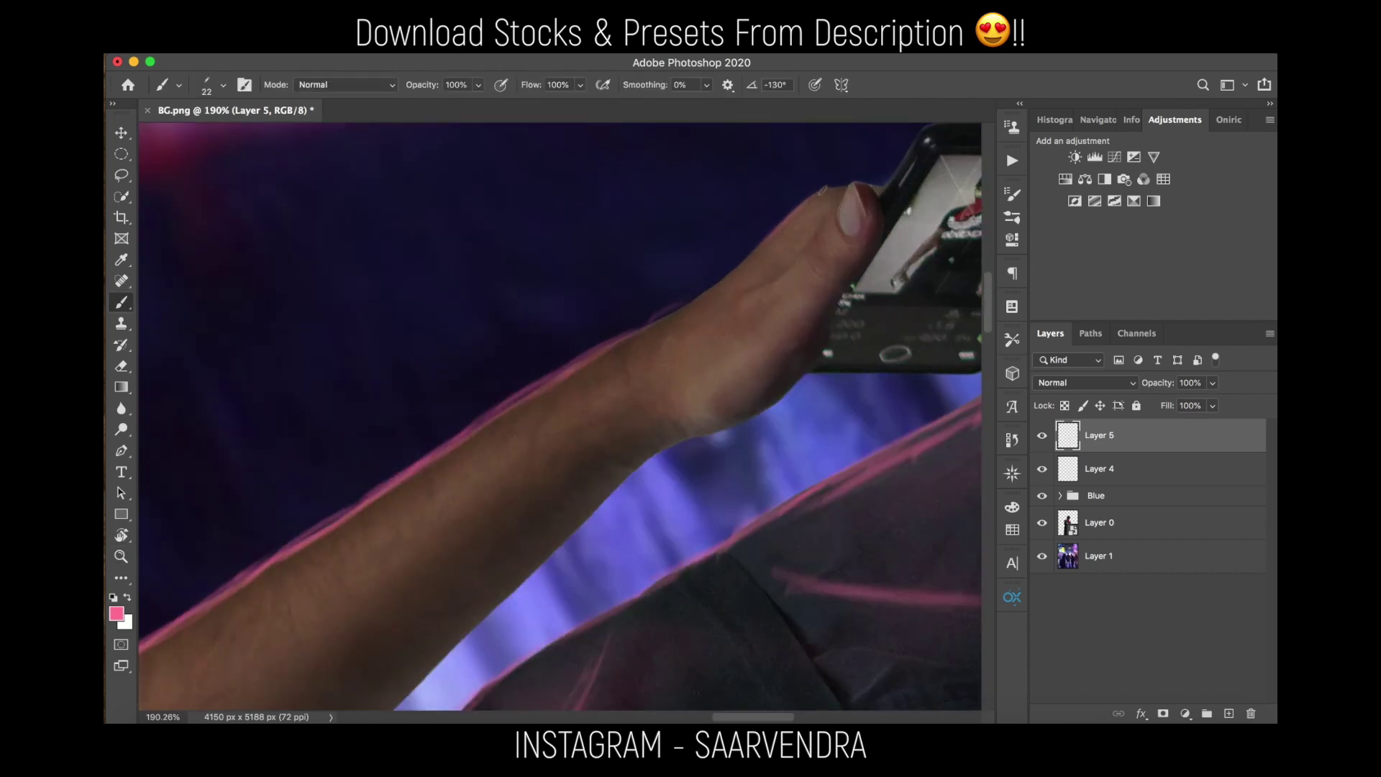
scroll(778, 277, "up", 3)
scroll(712, 296, "right", 4)
left_click_drag(754, 252, 855, 246)
left_click_drag(863, 249, 708, 295)
left_click_drag(558, 392, 611, 399)
- Return the canvas to upright and paint pink highlights along the front edges of the gun with the 22 px brush
key("r")
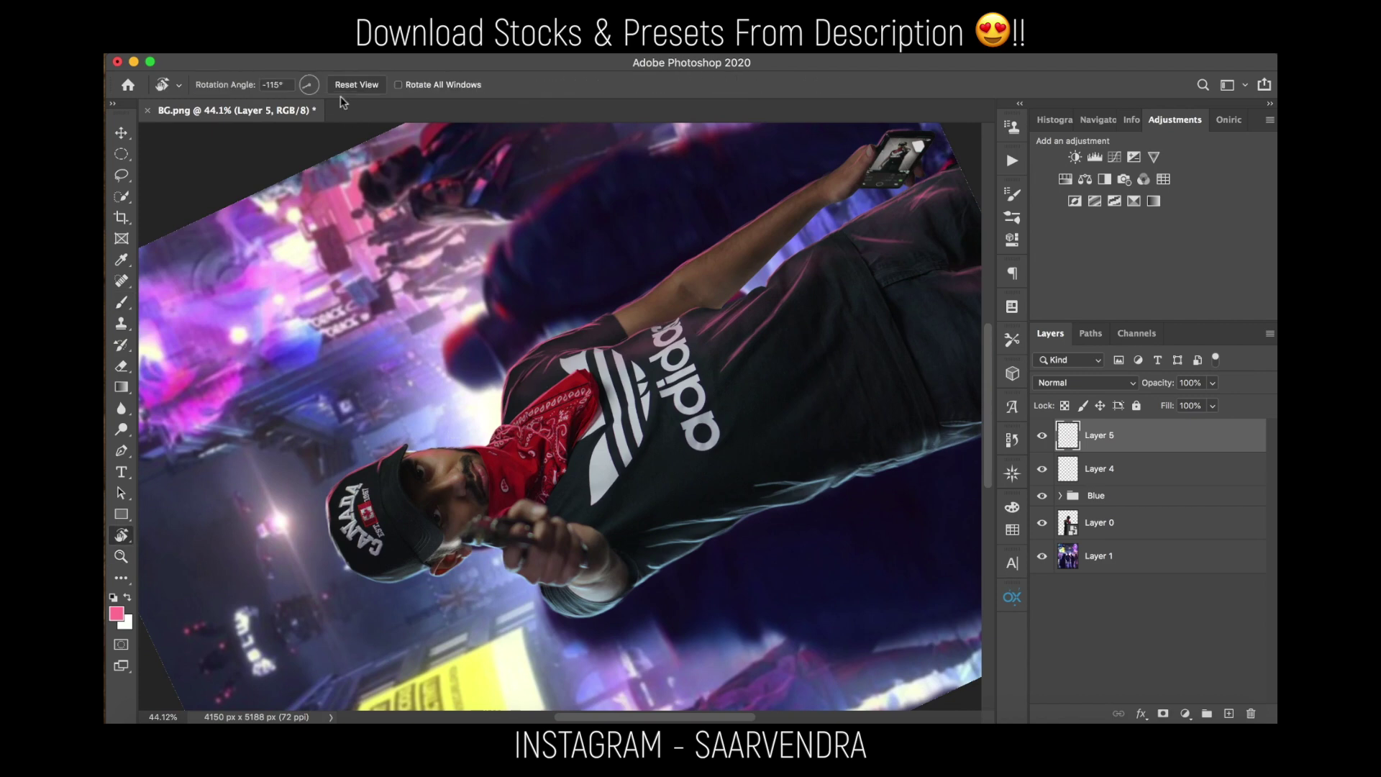
left_click(353, 86)
key("z")
left_click_drag(665, 345, 607, 360)
scroll(601, 333, "down", 2)
scroll(489, 409, "down", 3)
scroll(490, 409, "left", 2)
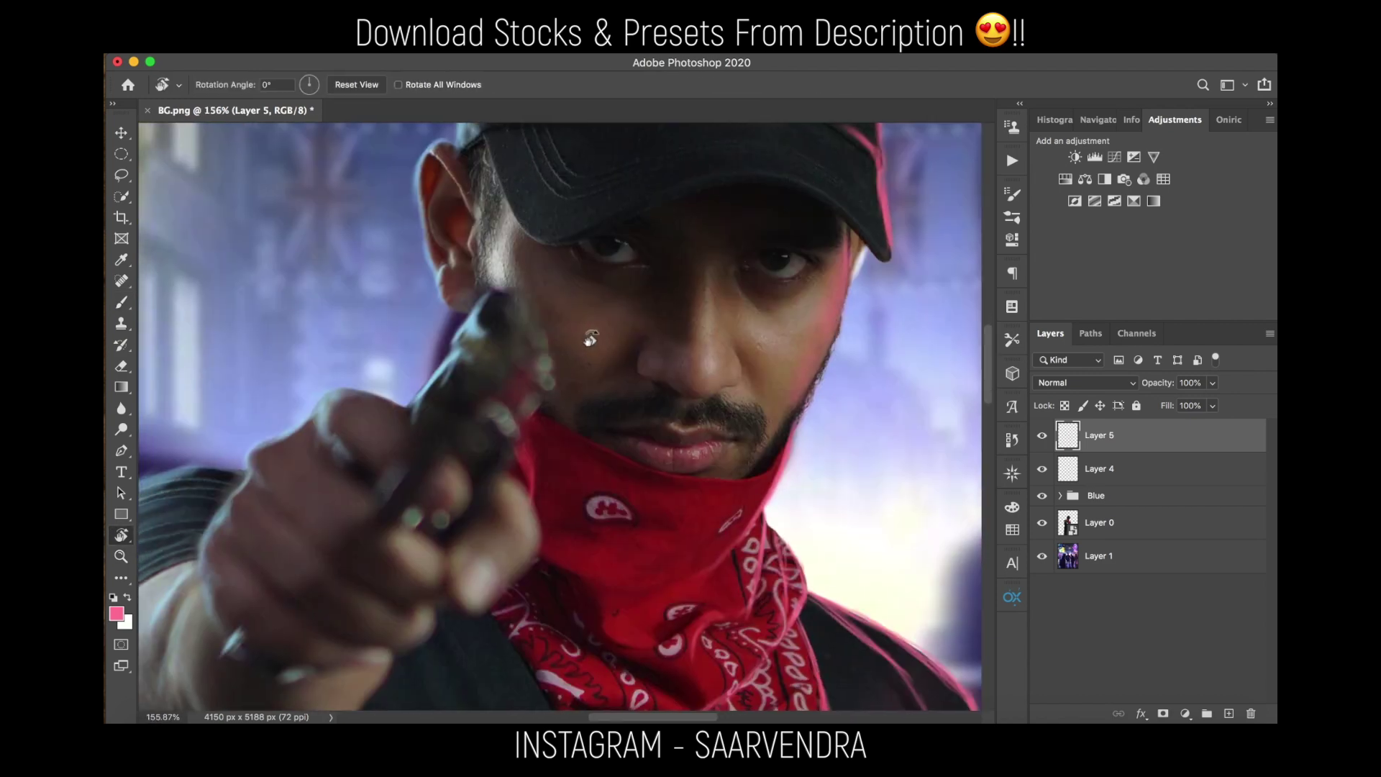
key("b")
left_click_drag(518, 309, 541, 356)
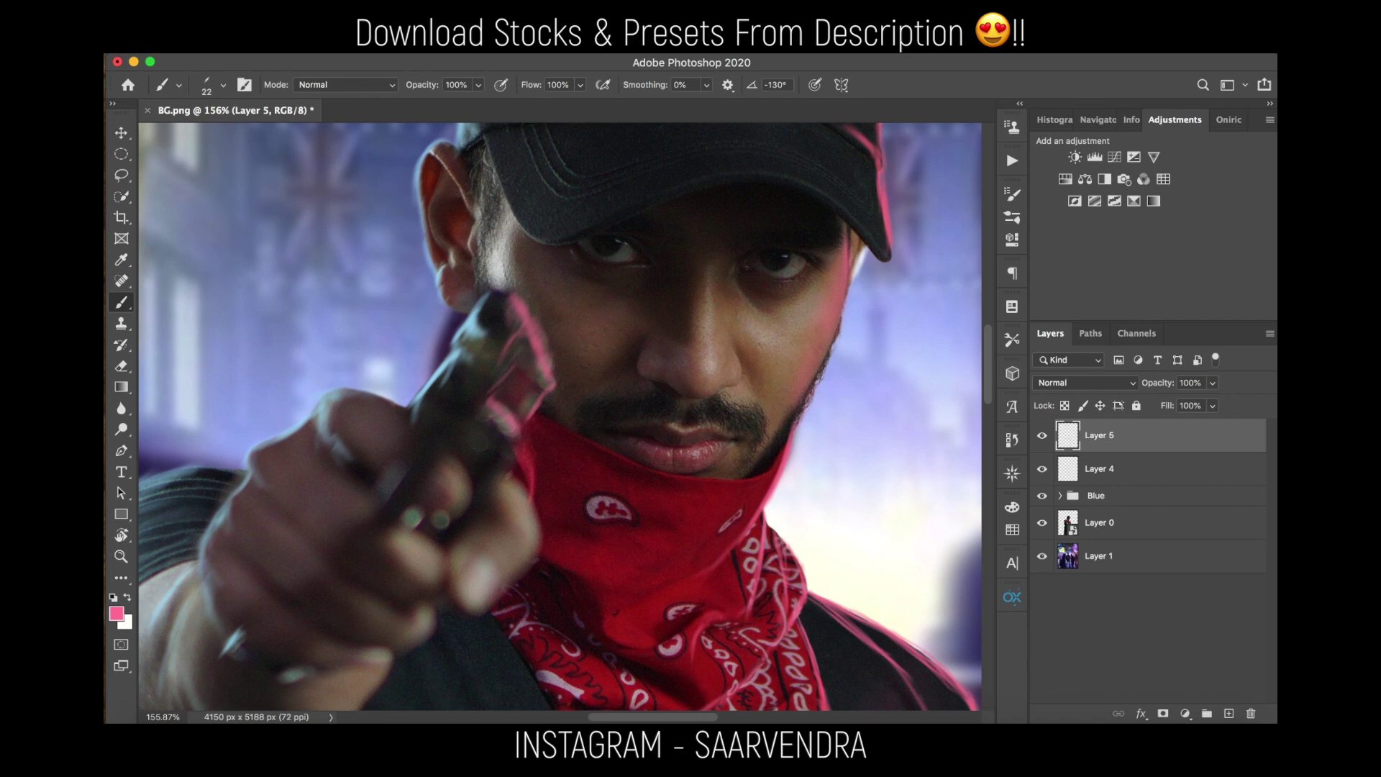
- Paint pink rims on the gun's trigger area, the thumb and the forearm's underside, adding a soft 63 px glow on the hand
scroll(560, 421, "down", 3)
scroll(560, 420, "left", 2)
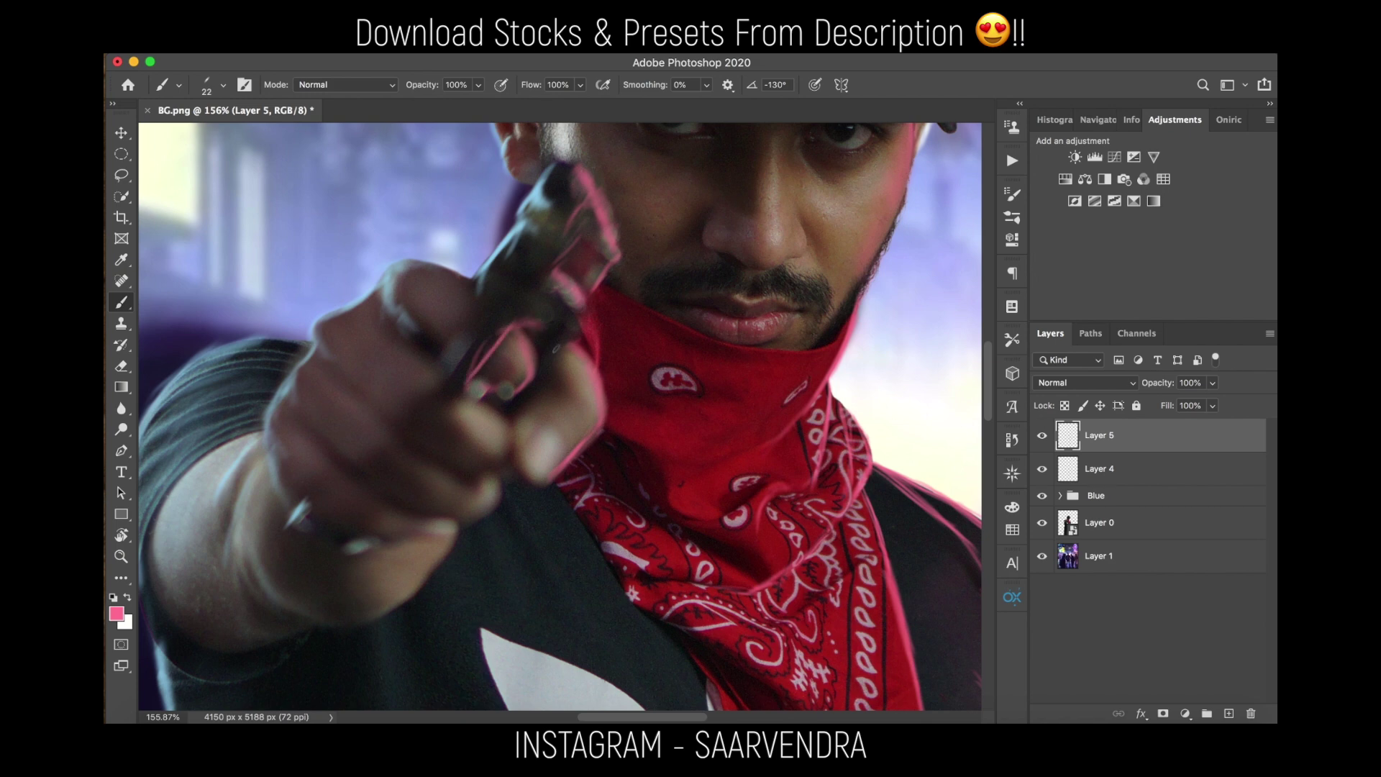
scroll(560, 420, "down", 3)
scroll(560, 421, "left", 1)
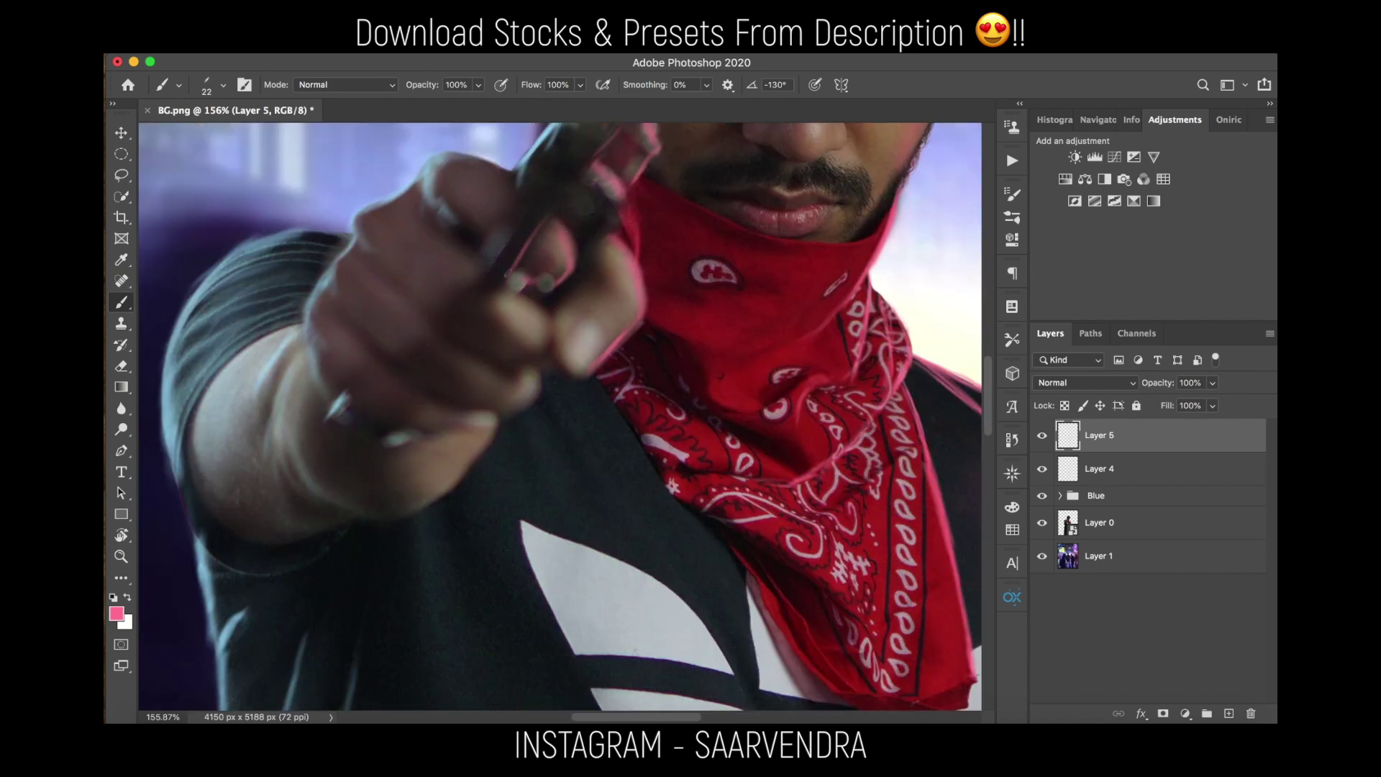
mouse_move(543, 350)
left_mouse_down()
mouse_move(553, 336)
mouse_move(514, 353)
mouse_move(575, 338)
left_mouse_up()
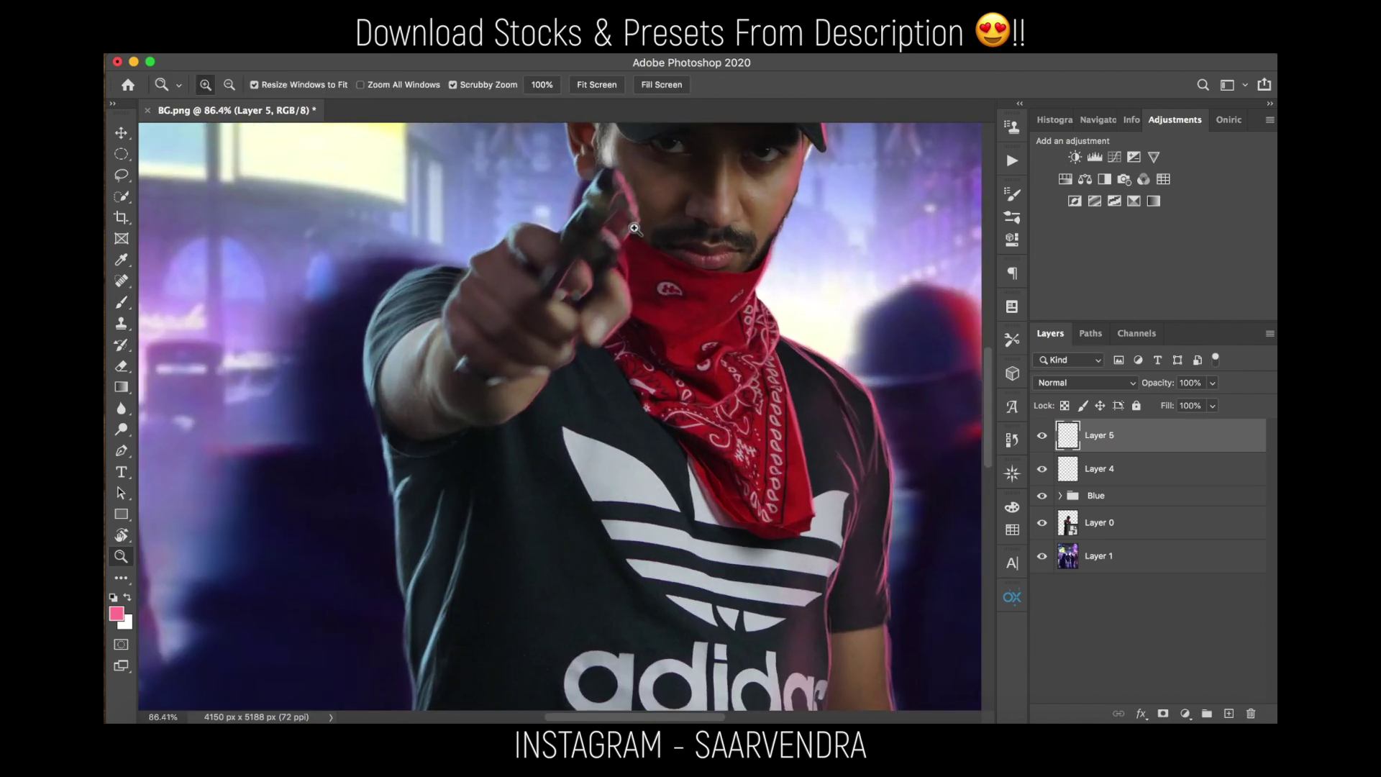
left_click_drag(632, 222, 665, 224)
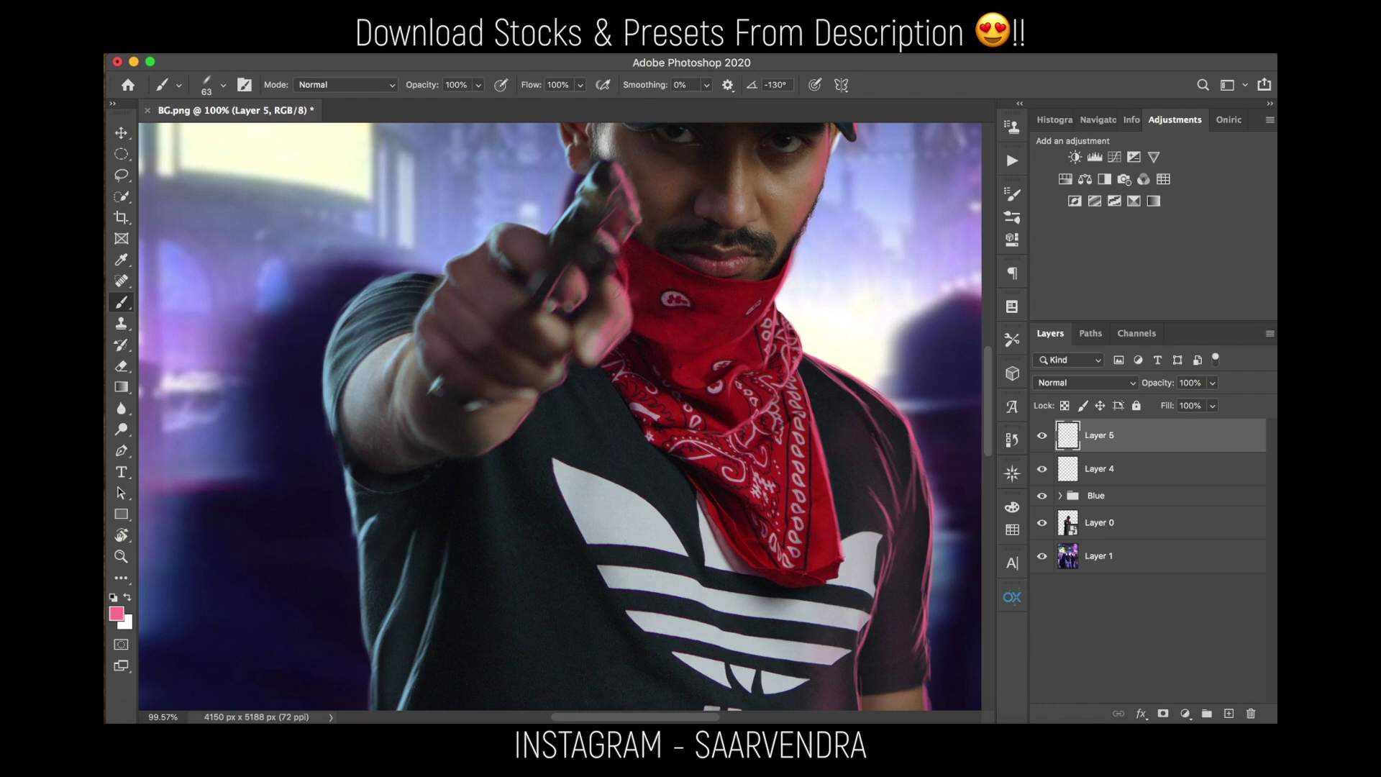
- Paint a pink highlight on the lower lip with a 19 px brush and trim it with a 12 px Eraser
key("z")
left_click_drag(733, 283, 703, 282)
left_click_drag(762, 255, 843, 258)
right_click(728, 295)
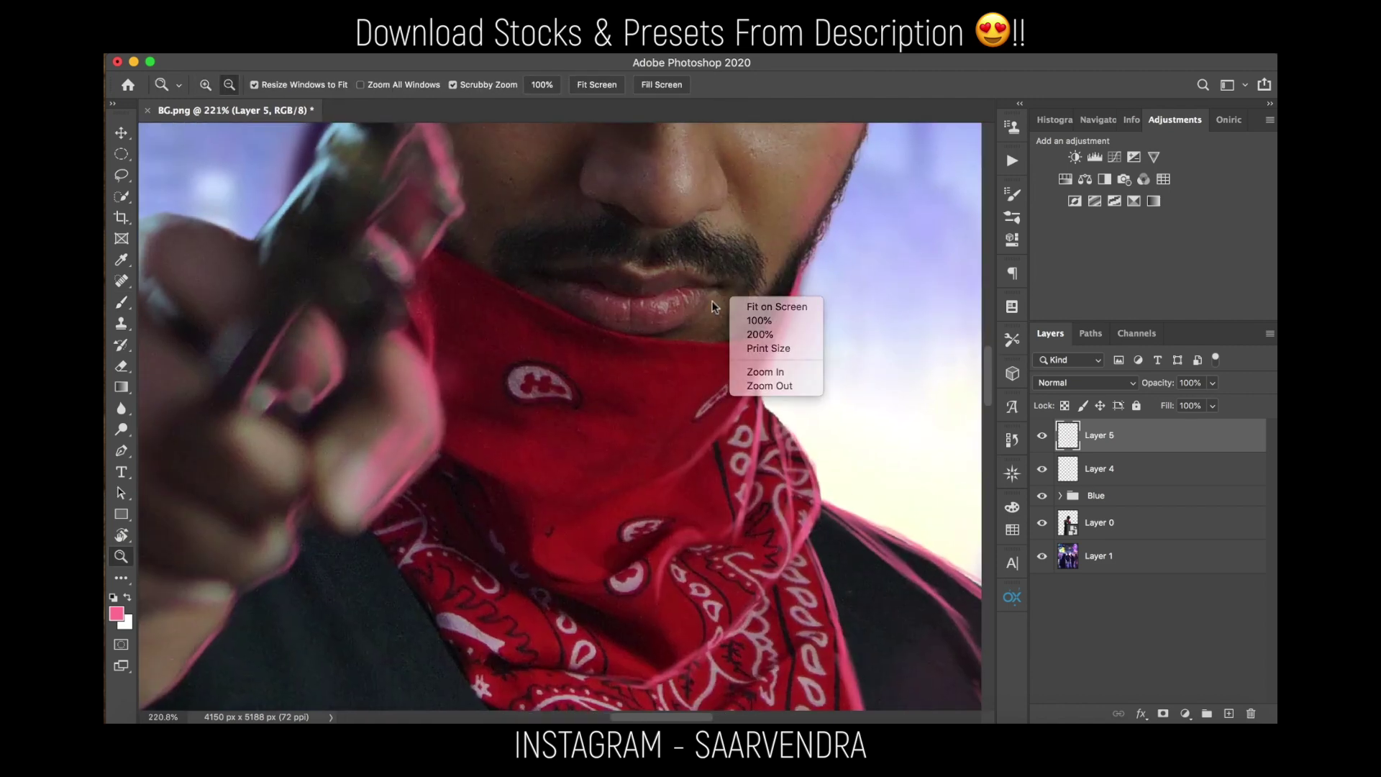
key("Escape")
key("b")
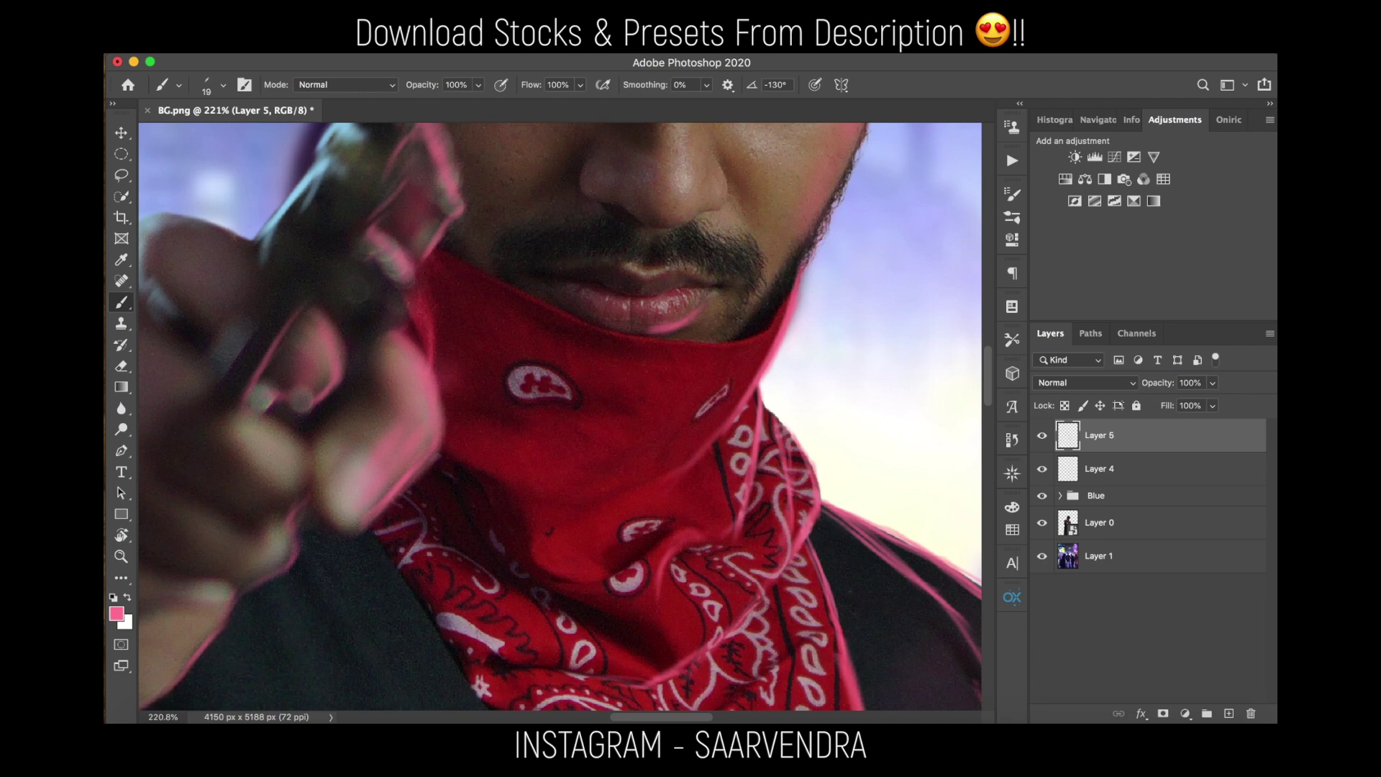
key("e")
mouse_move(684, 305)
left_mouse_down()
mouse_move(563, 308)
mouse_move(671, 321)
left_mouse_up()
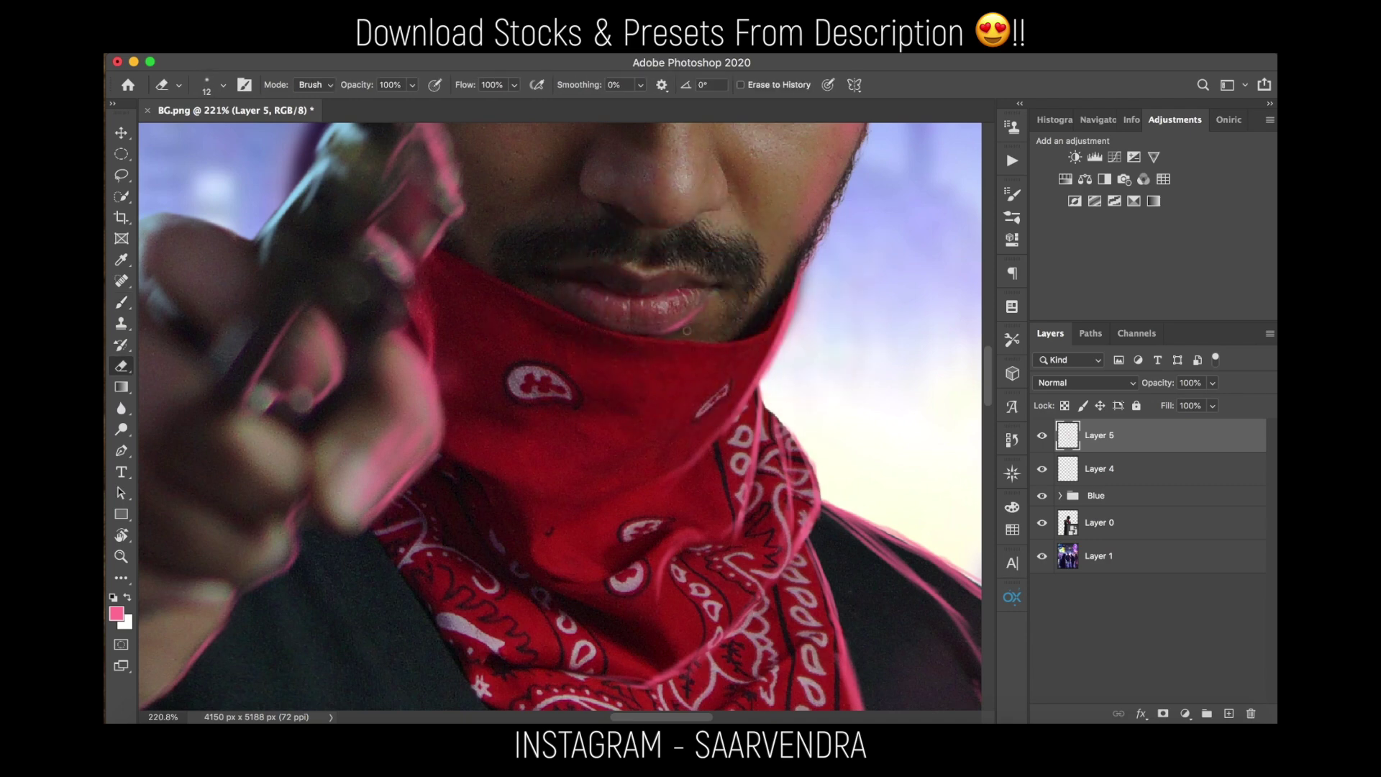
- Group Layer 4 and Layer 5 and name the group "red"
key("z")
scroll(719, 302, "down", 4)
scroll(820, 286, "up", 2)
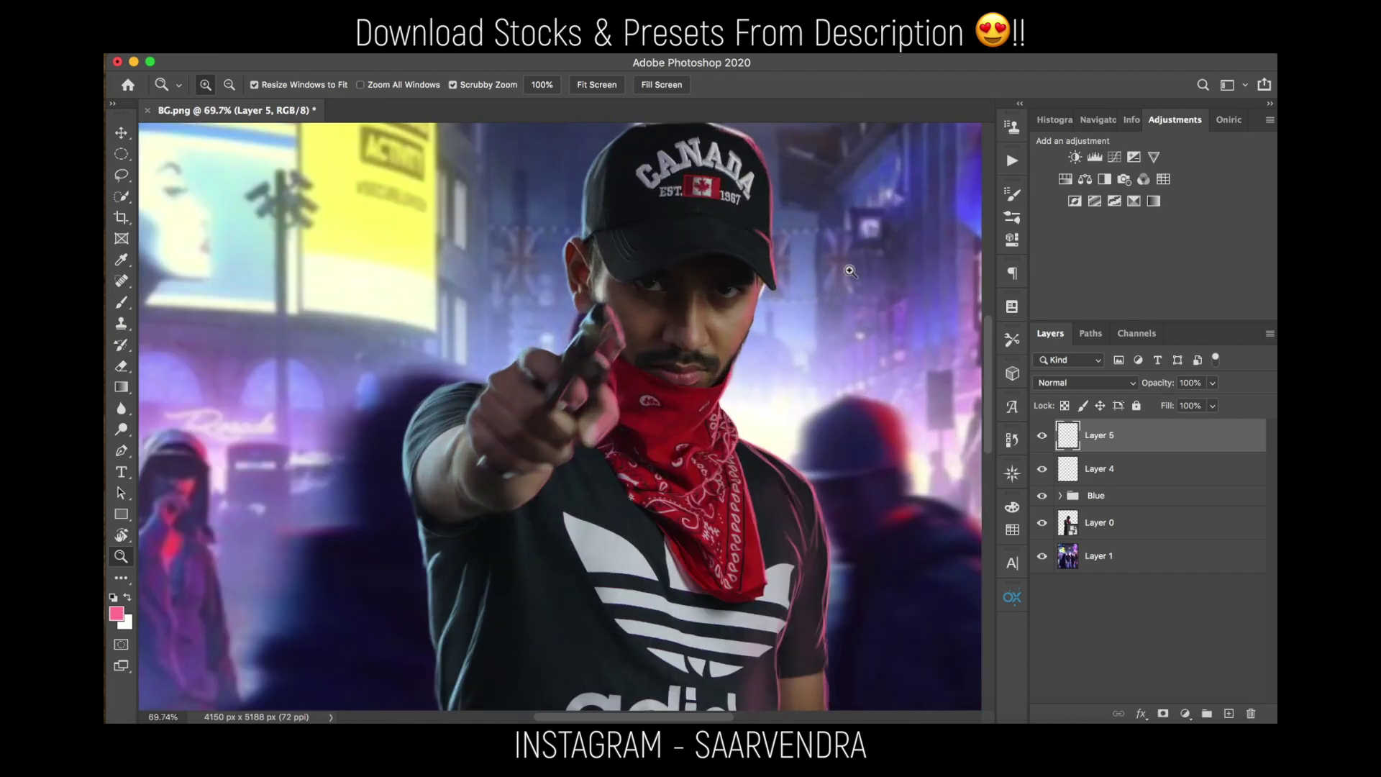
key("e")
left_click(1158, 474, "shift")
key("super+g")
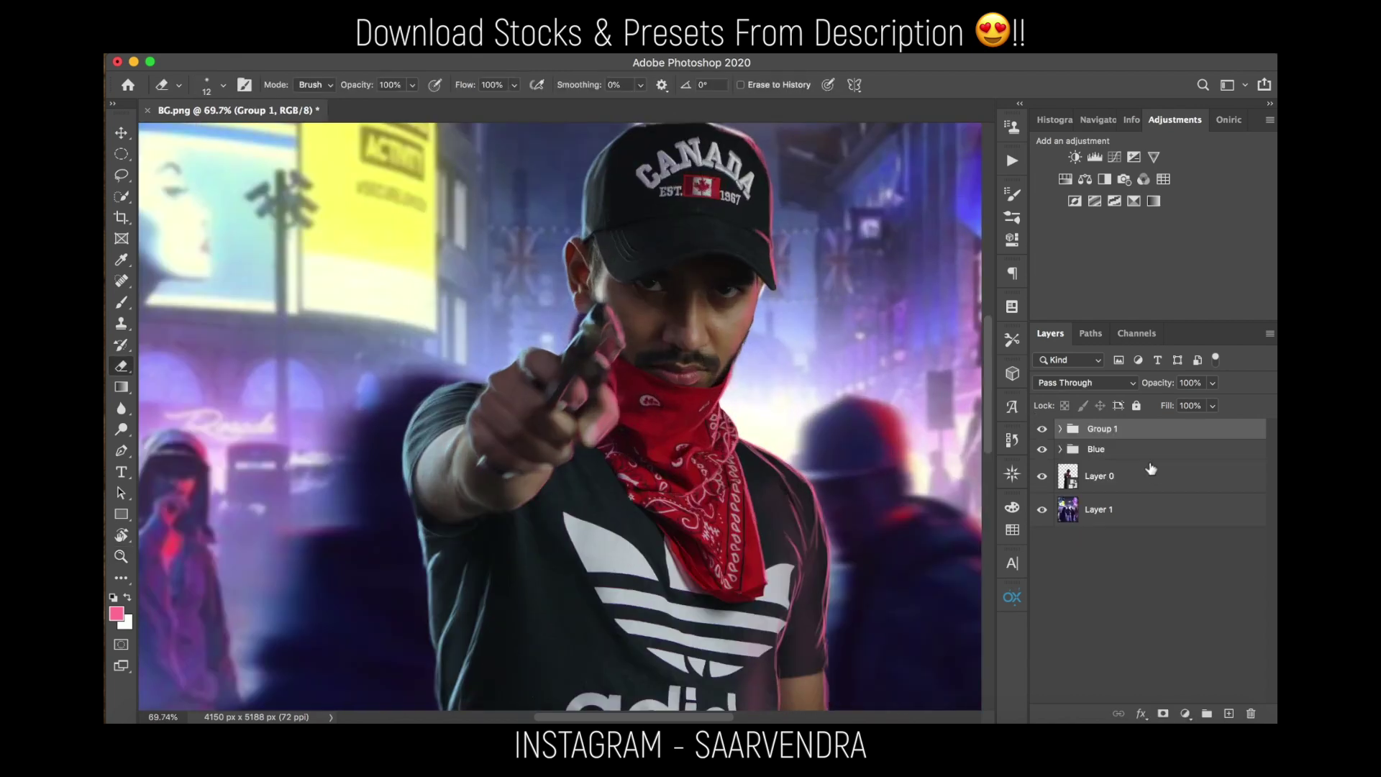
key("Return")
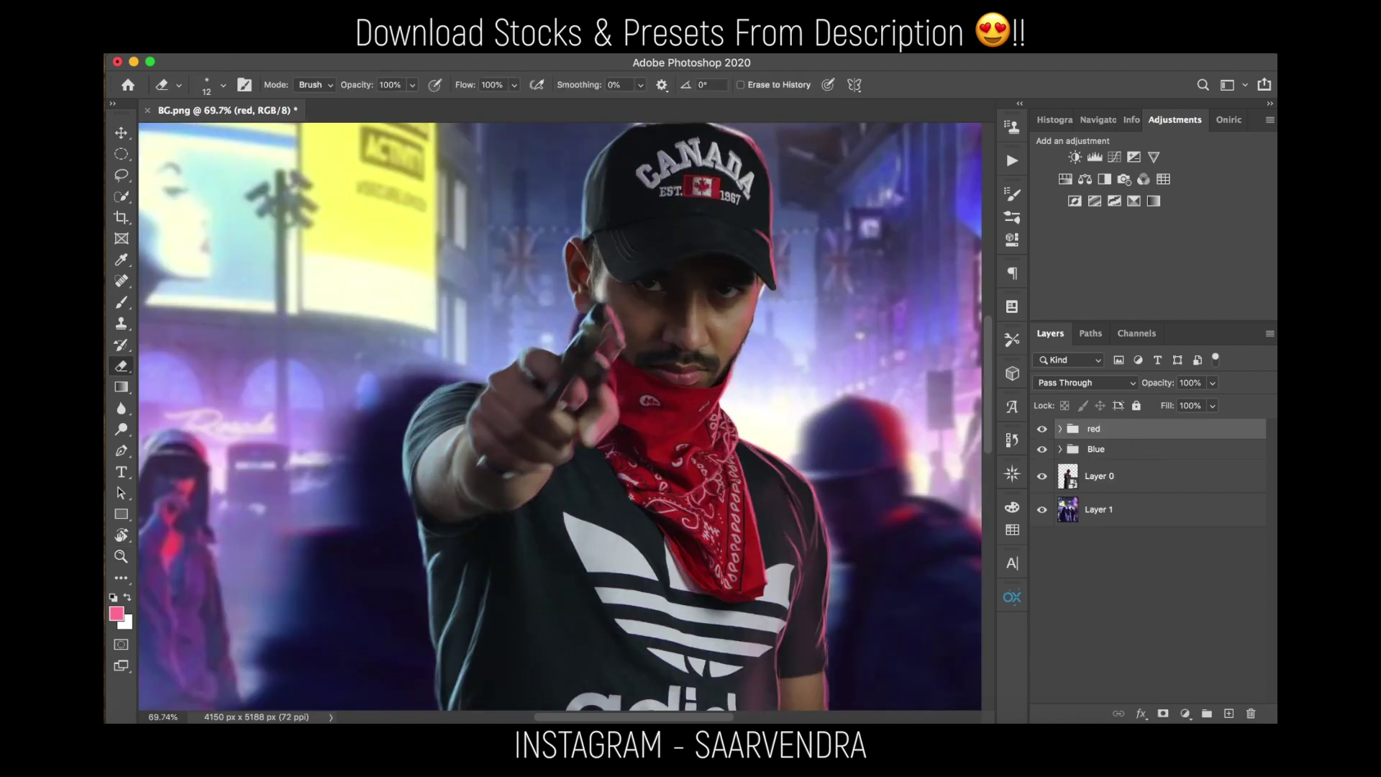
- Add a new empty layer above the red group for the eye effect
key("super+0")
key("z")
left_click_drag(751, 508, 597, 461)
left_click_drag(580, 332, 666, 327)
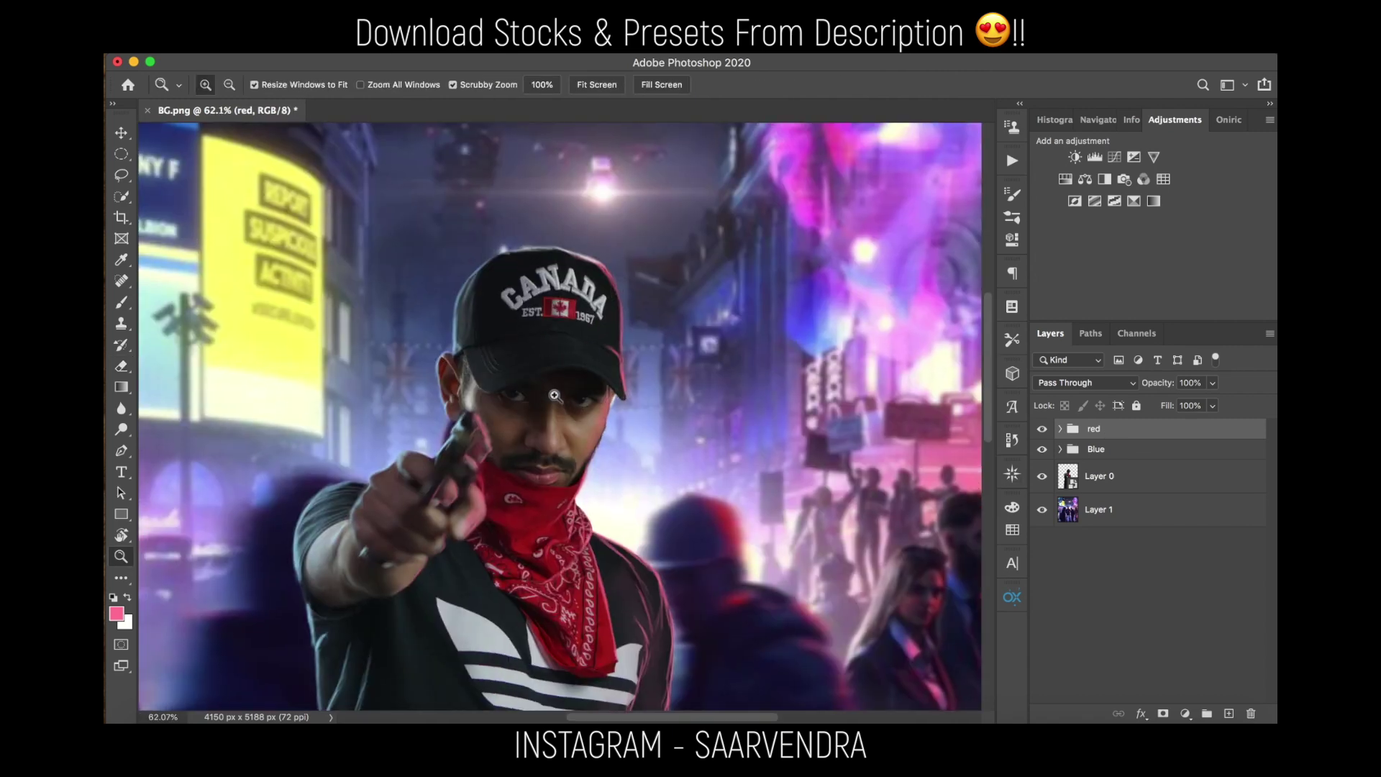
left_click_drag(539, 395, 613, 375)
key("e")
left_click_drag(446, 400, 513, 394)
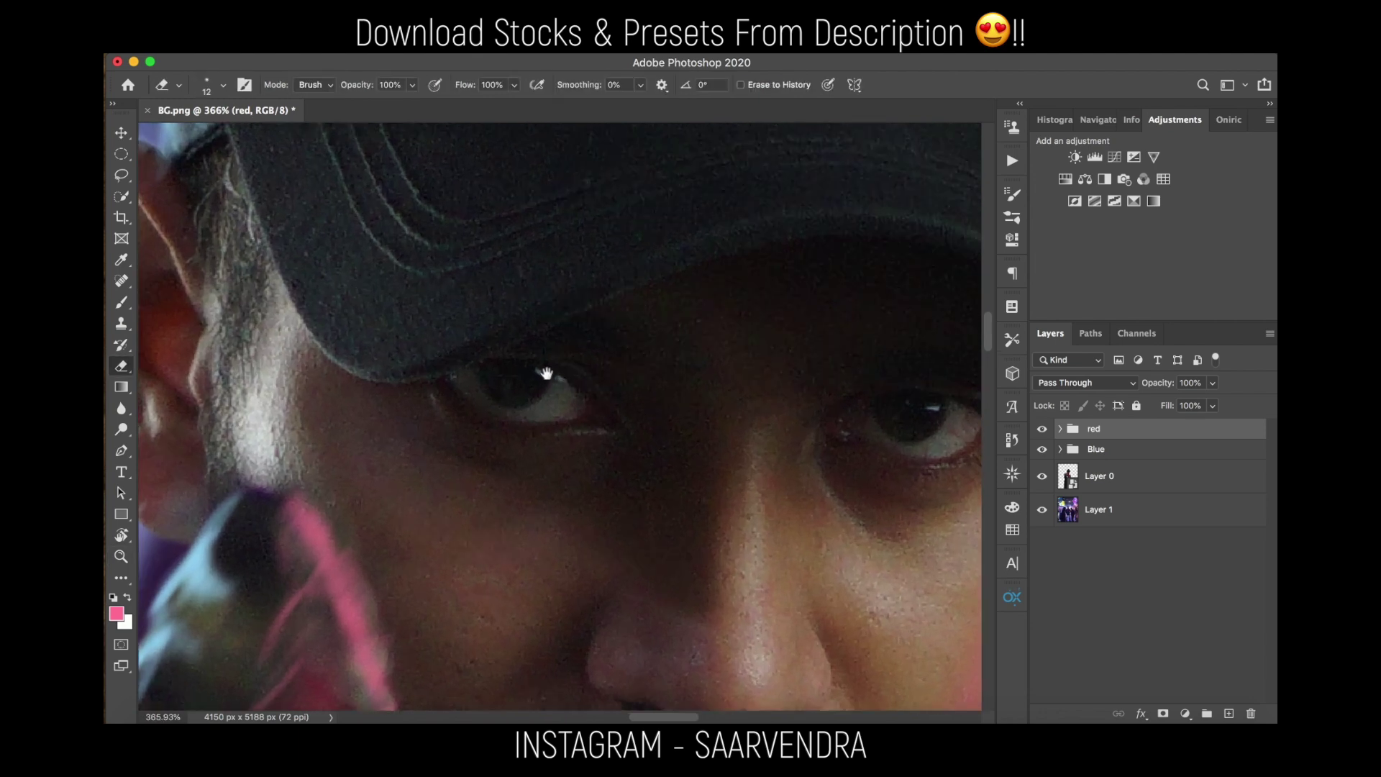
left_click_drag(751, 420, 744, 446)
left_click(1229, 713)
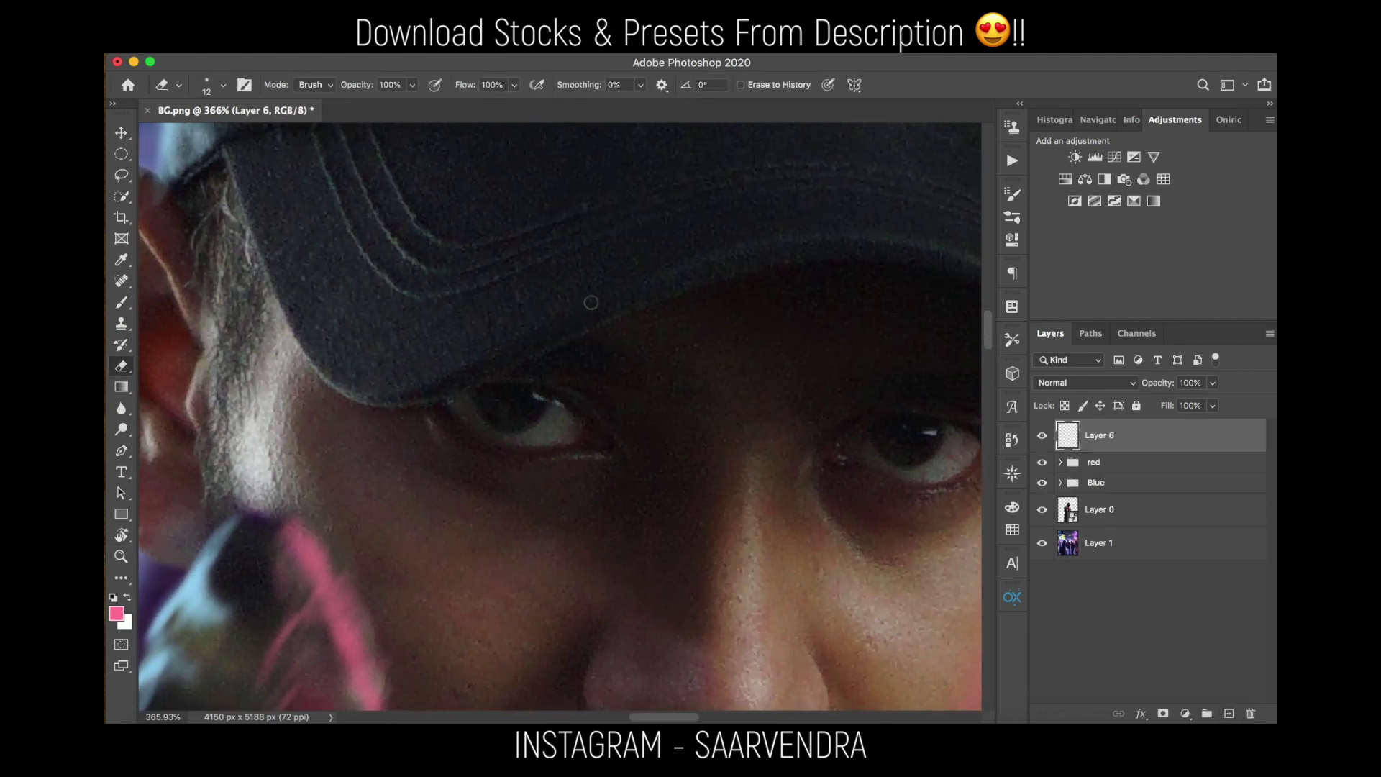
- Draw a circular selection around the iris of the eye nearest the gun with the Elliptical Marquee
left_click(122, 154)
left_click(122, 155)
left_click(147, 152)
left_click(125, 161)
left_click(211, 167)
left_click_drag(492, 377, 539, 426)
- Stroke the iris selection with a 2 px light green line centred on its edge, and deselect it
right_click(513, 418)
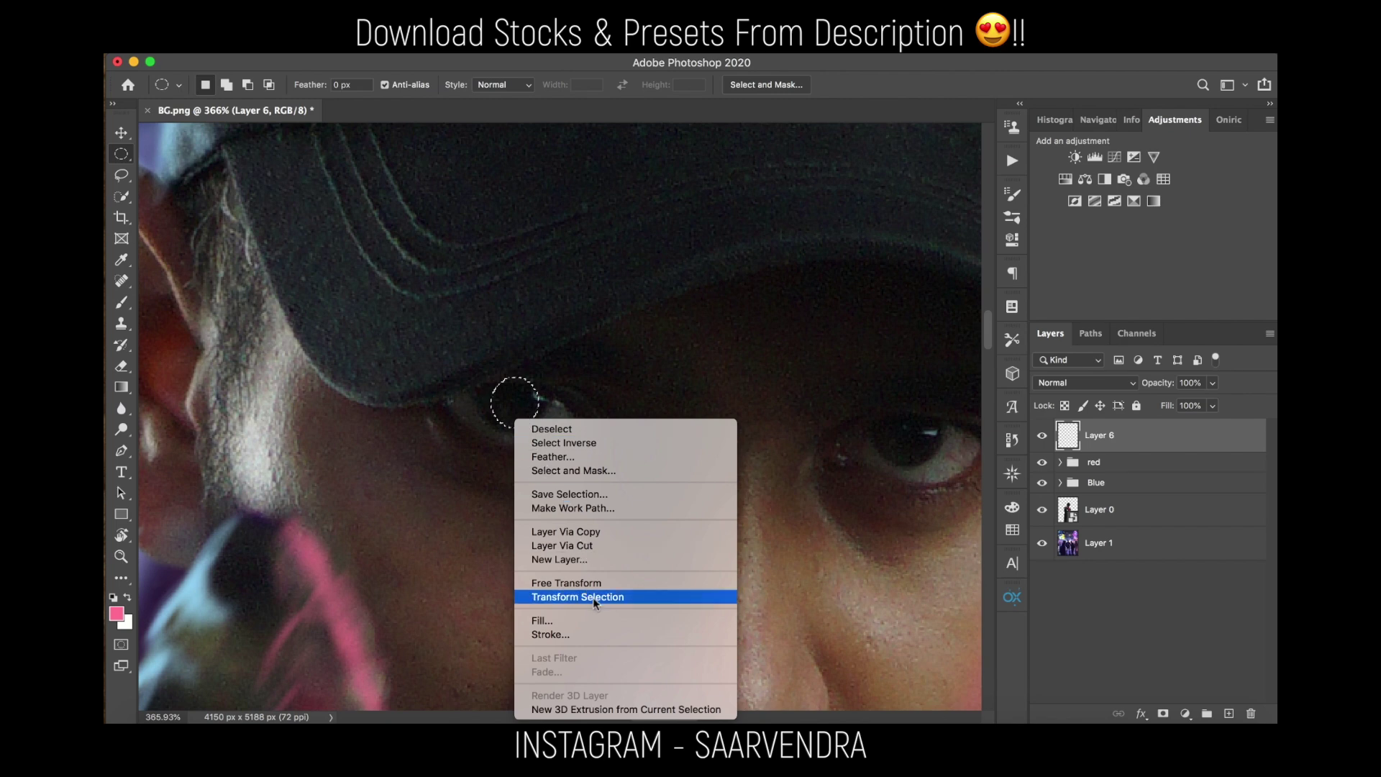
left_click(580, 636)
left_click(650, 333)
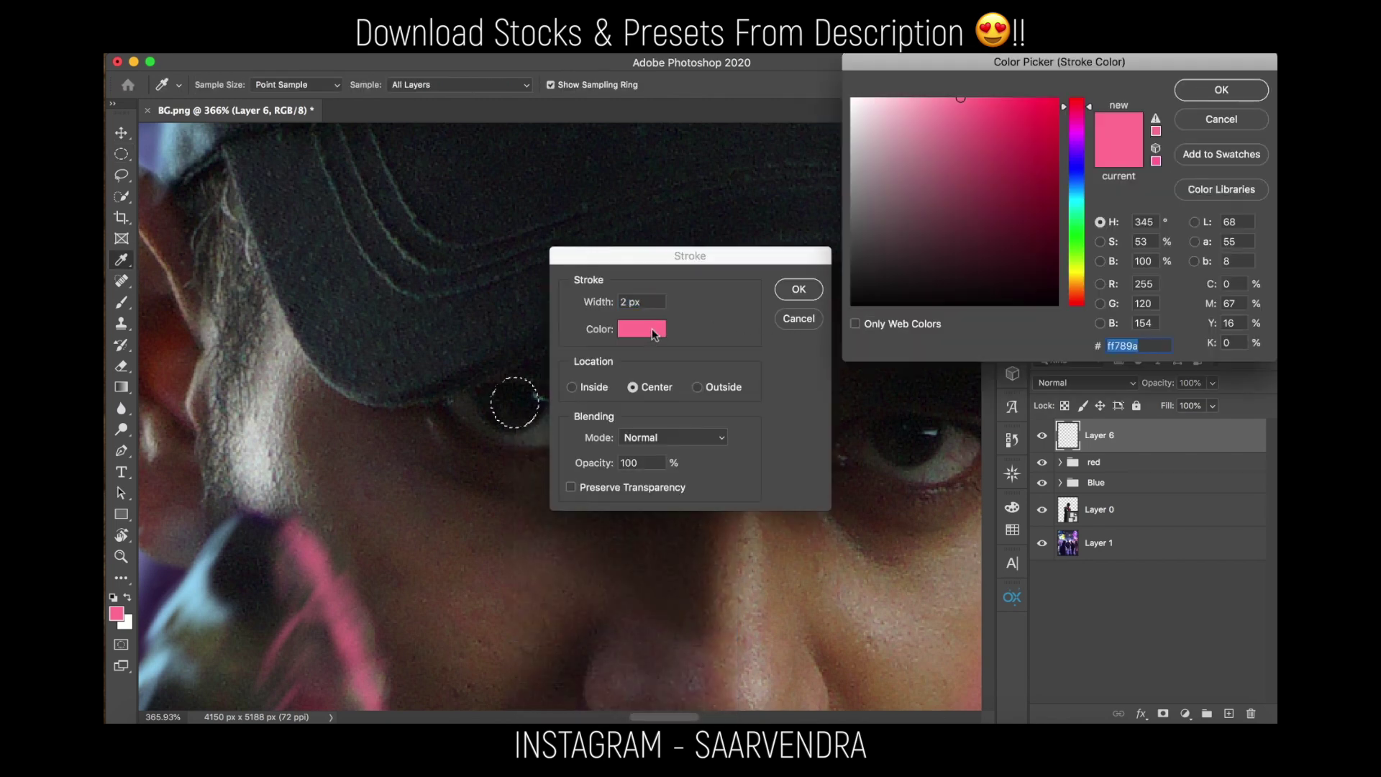
mouse_move(1079, 251)
left_mouse_down()
mouse_move(1078, 233)
mouse_move(1078, 245)
left_mouse_up()
left_click(1209, 89)
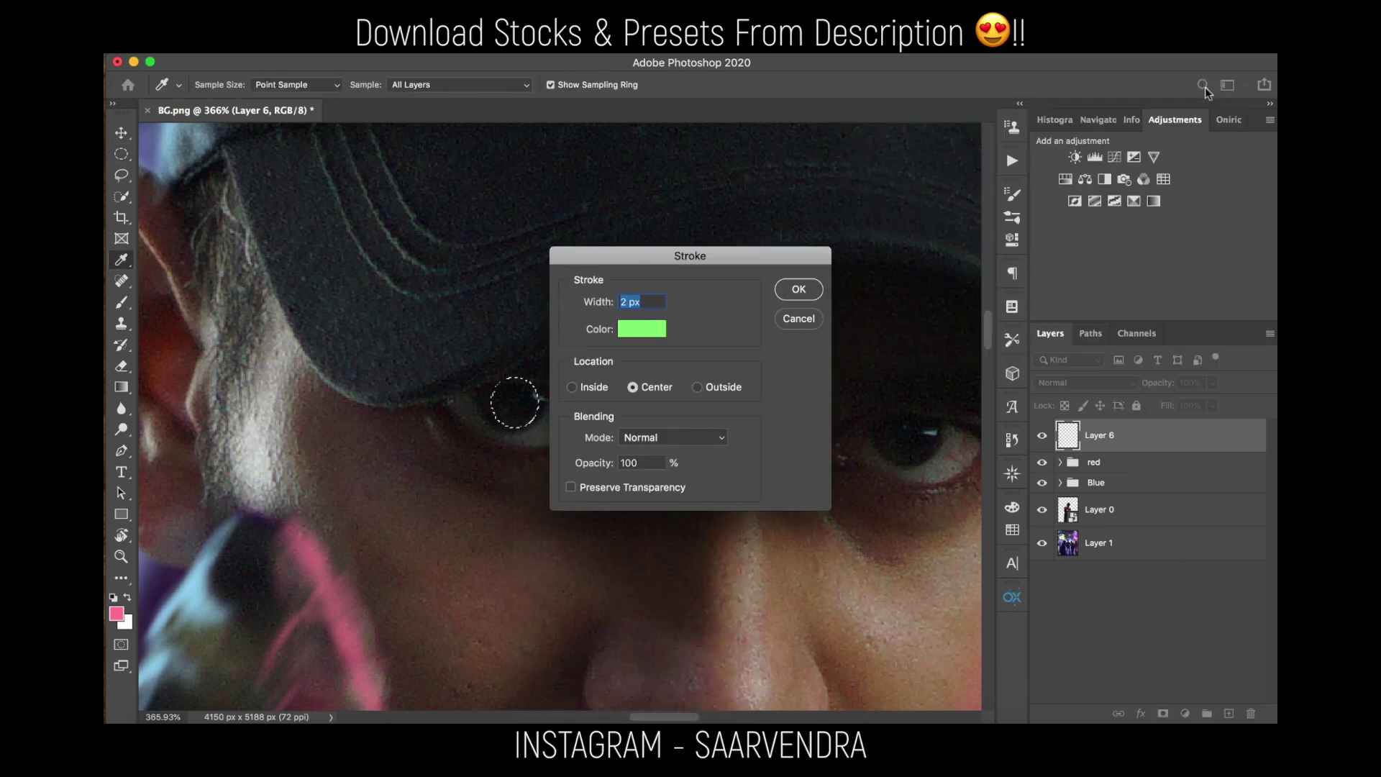
left_click(798, 288)
key("ctrl+d")
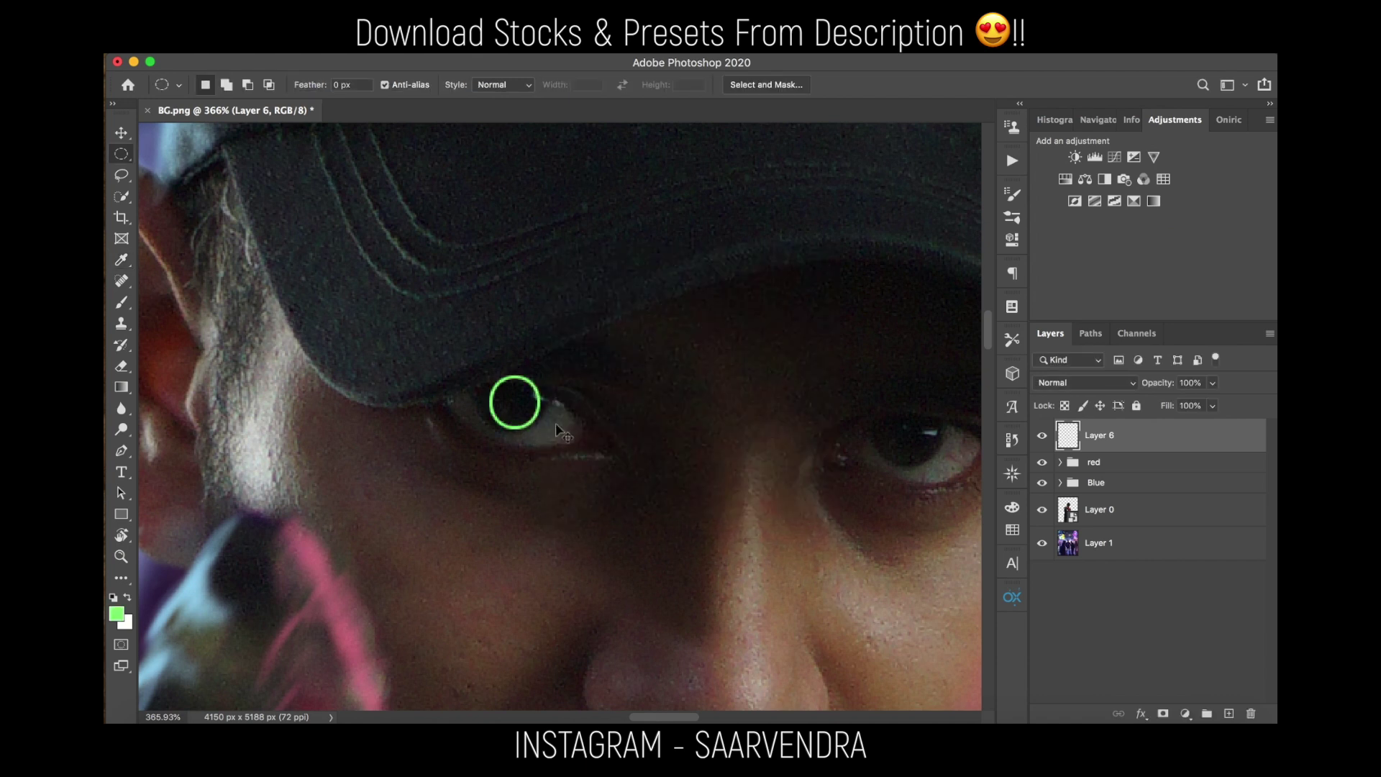
- Duplicate the green ring, place the copy over the other iris and merge both ring layers into one
key("ctrl+j")
key("ctrl+t")
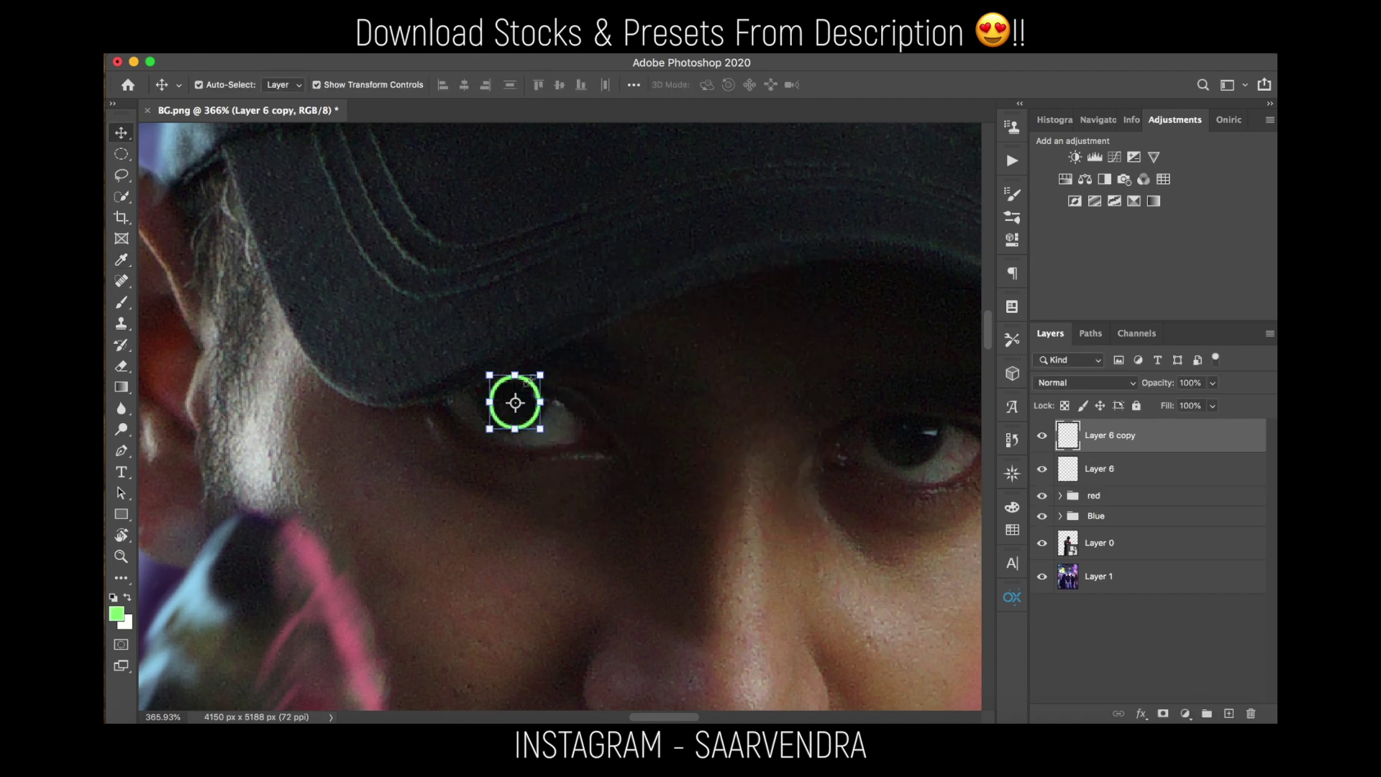
left_click_drag(533, 391, 926, 416)
left_click(928, 84)
left_click(1142, 468)
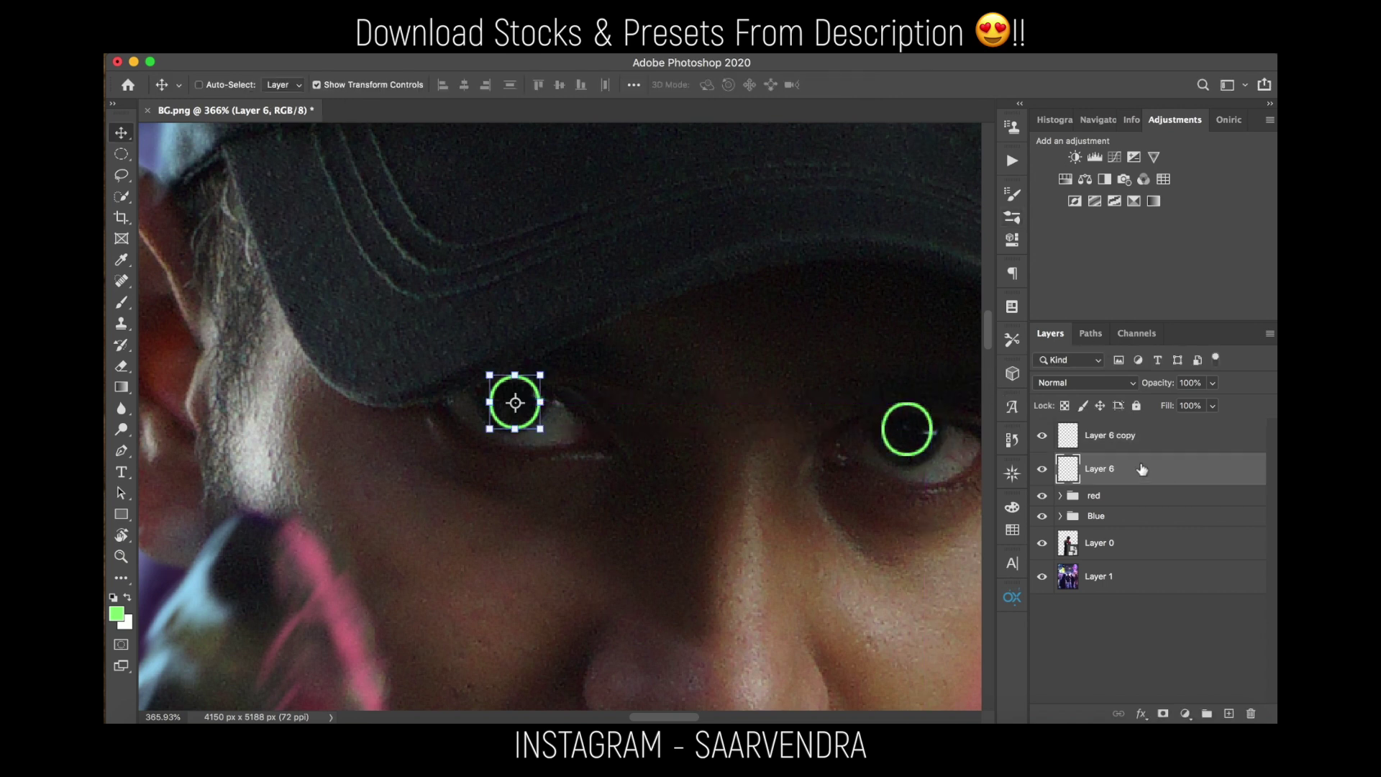
left_click(1154, 449, "shift")
key("ctrl+e")
- Add a mask to the ring layer and paint black over the tops of both rings to hide them under the eyelids
left_click(1162, 713)
key("b")
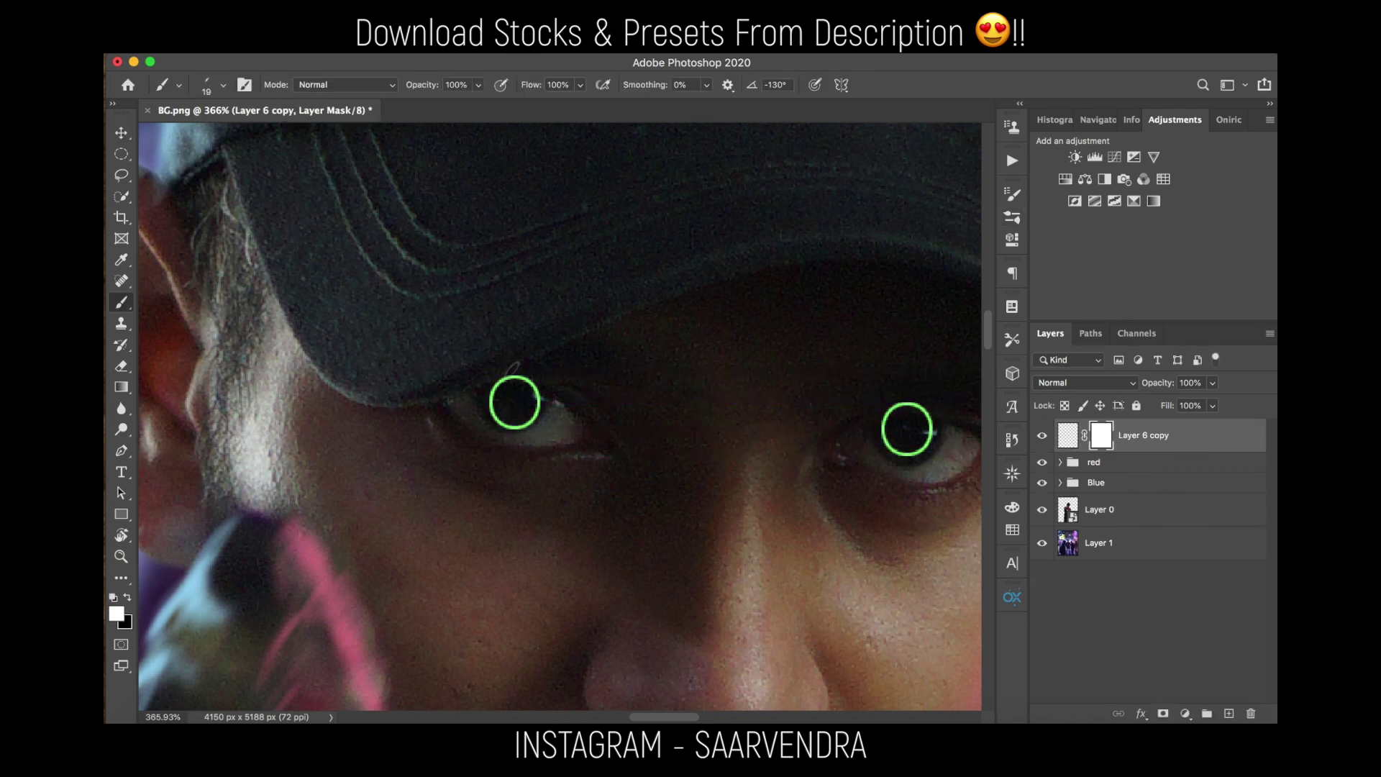
key("x")
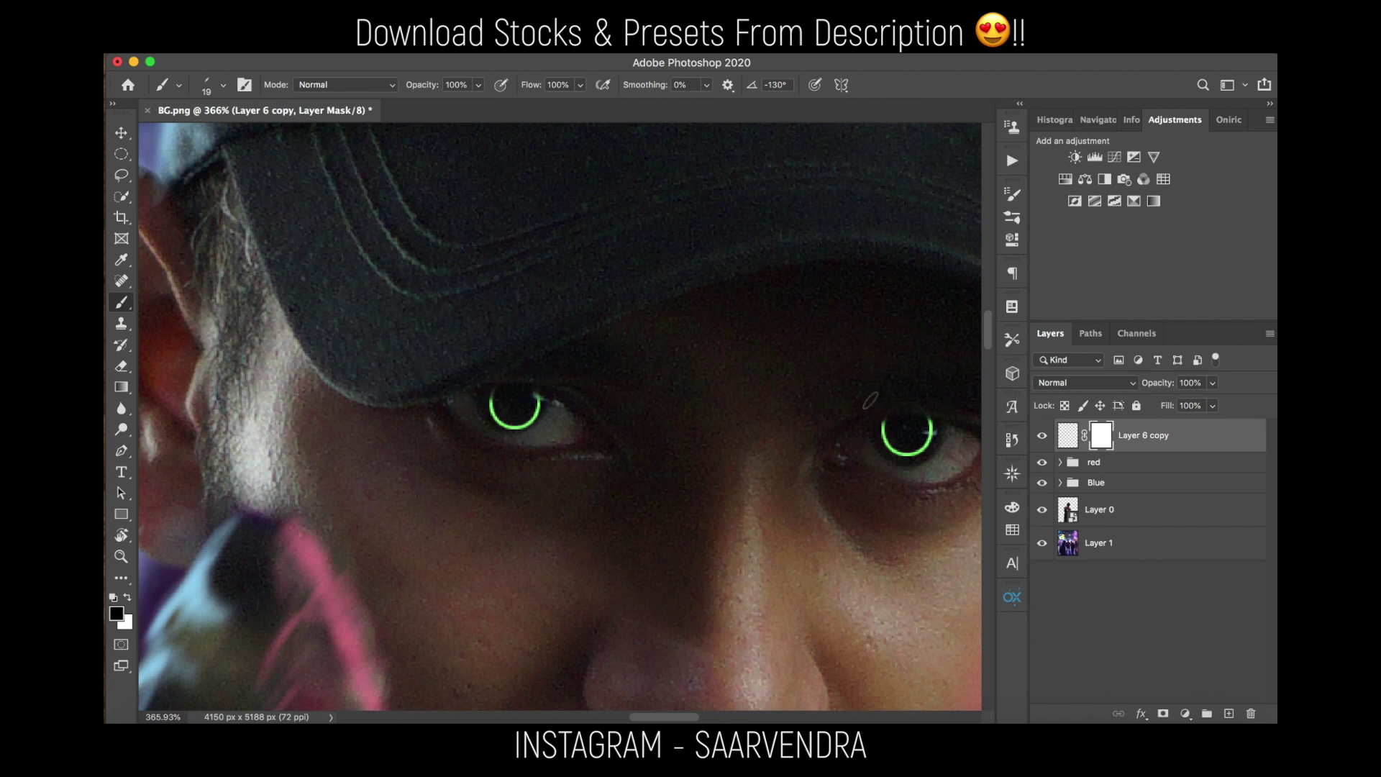
- Scale the rings to about 102.29% and rotate them 1.30° to fit the irises, then refine the mask along their upper ends
key("v")
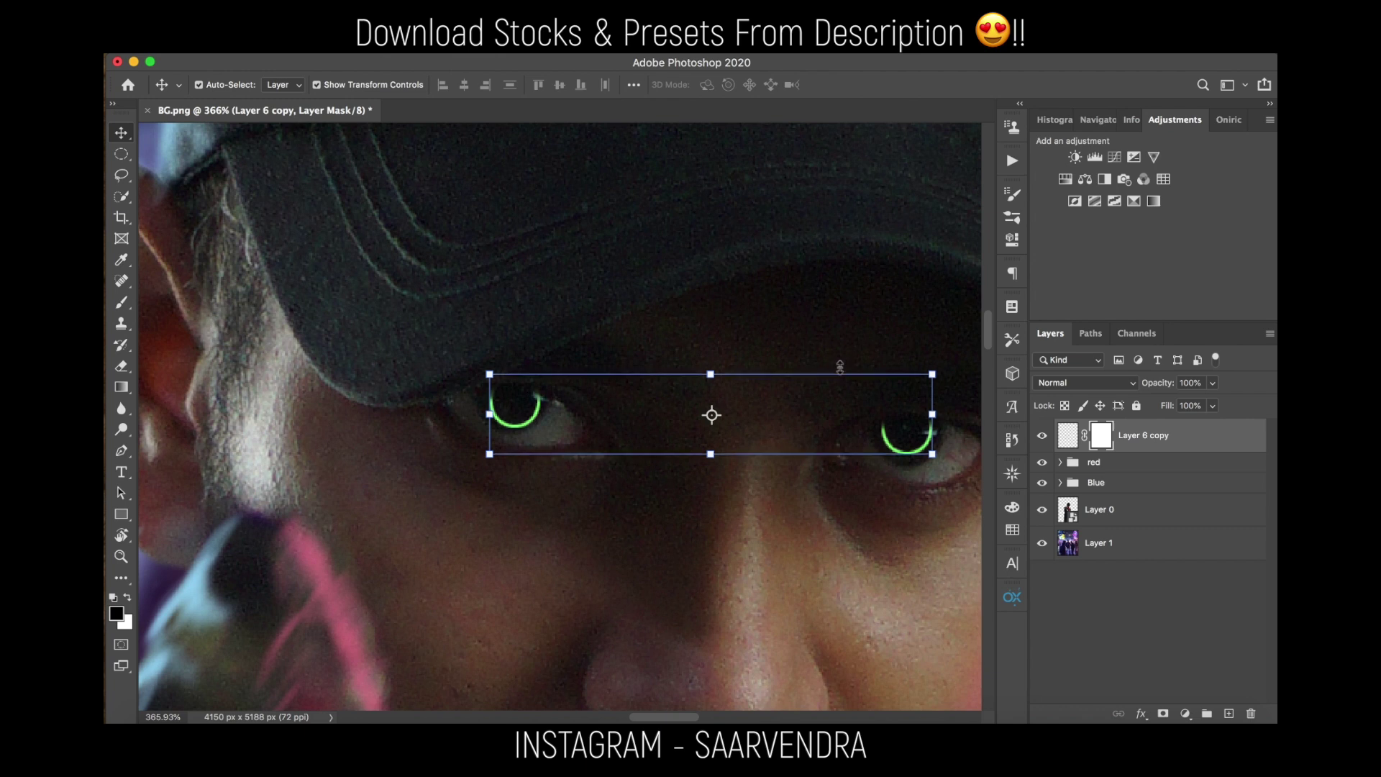
left_click_drag(839, 367, 939, 415)
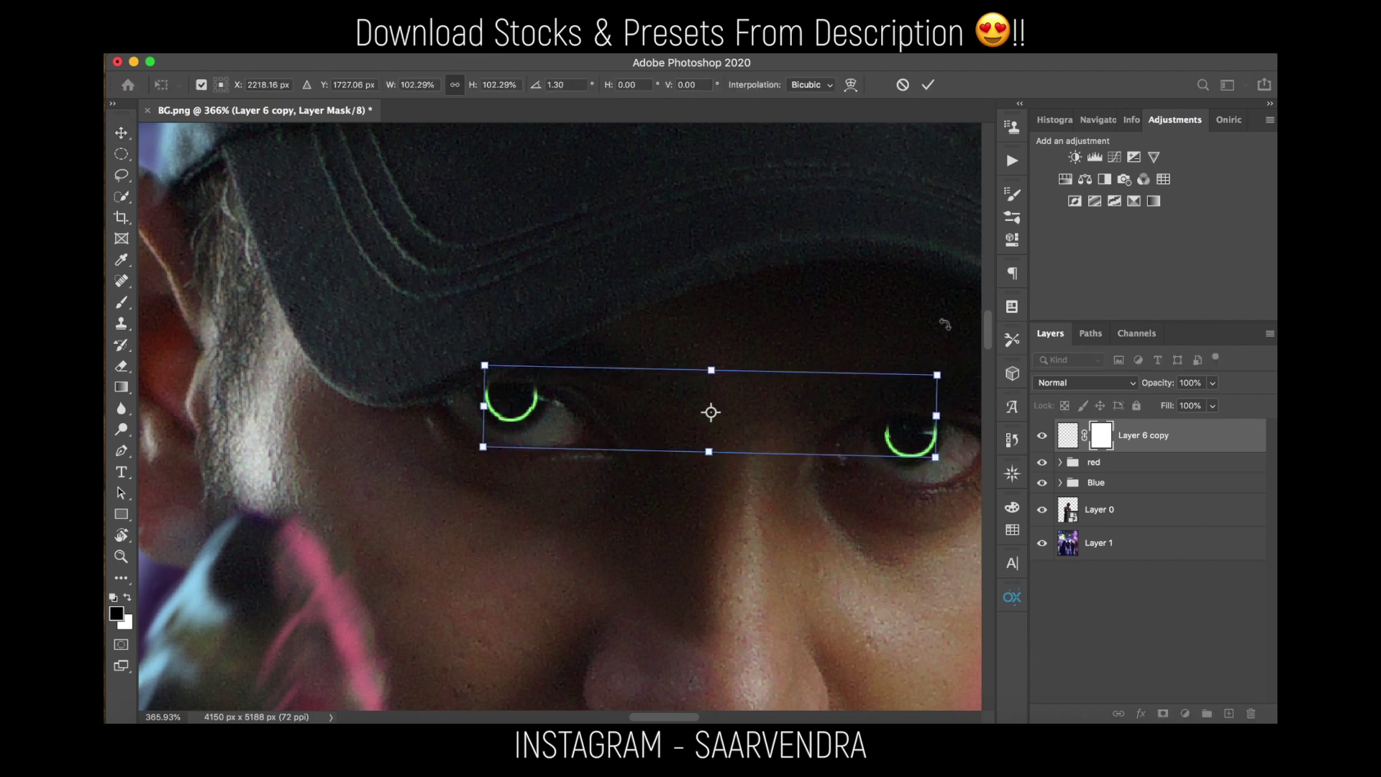
left_click(928, 85)
left_click(1085, 586)
left_click(1101, 435)
key("d")
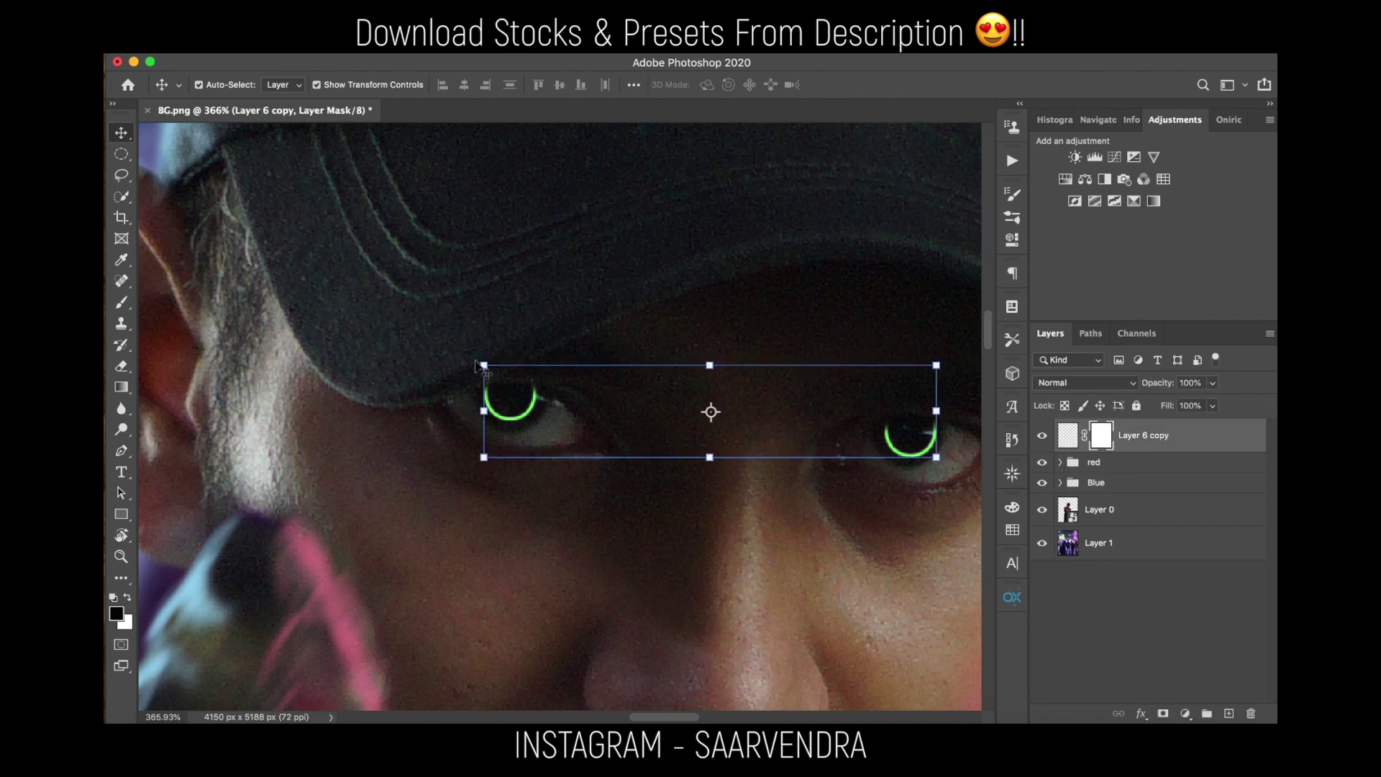
key("b")
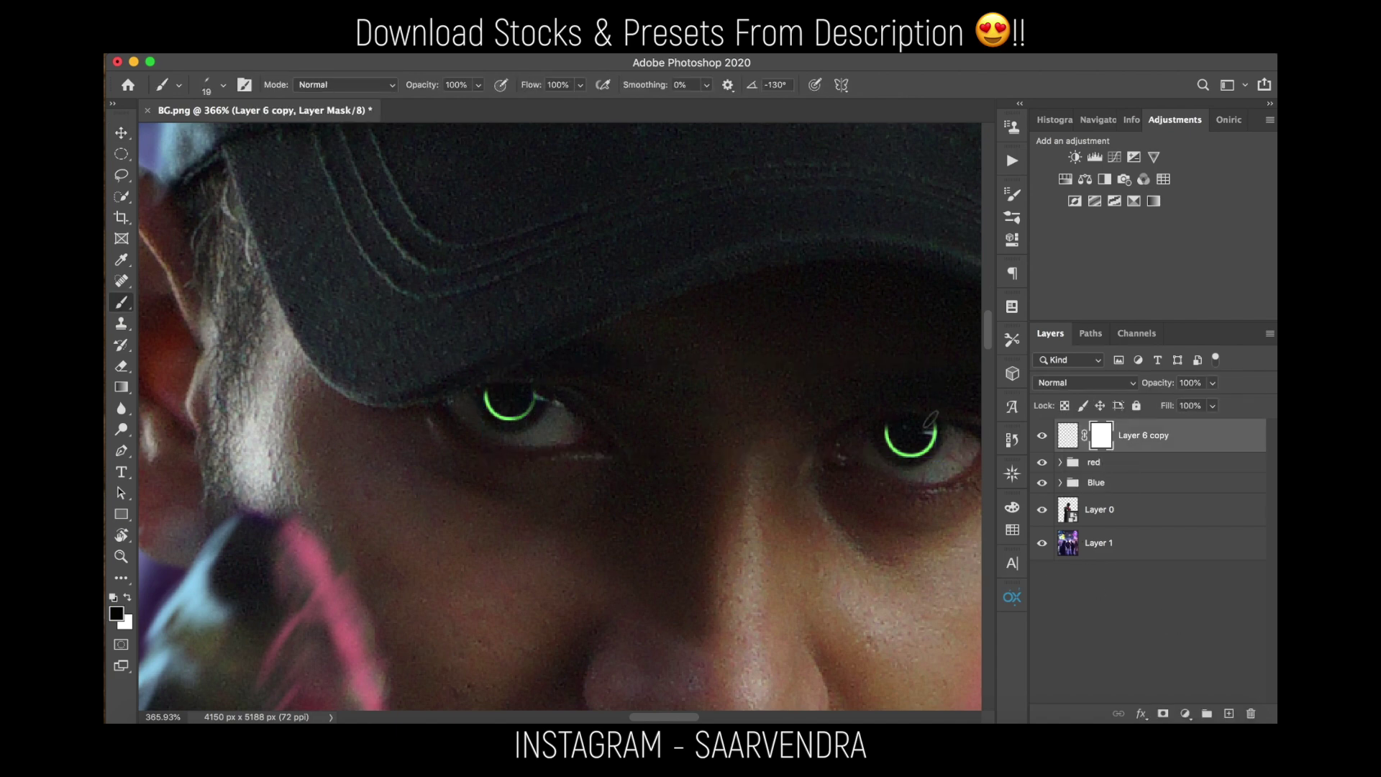
left_click_drag(792, 424, 713, 324)
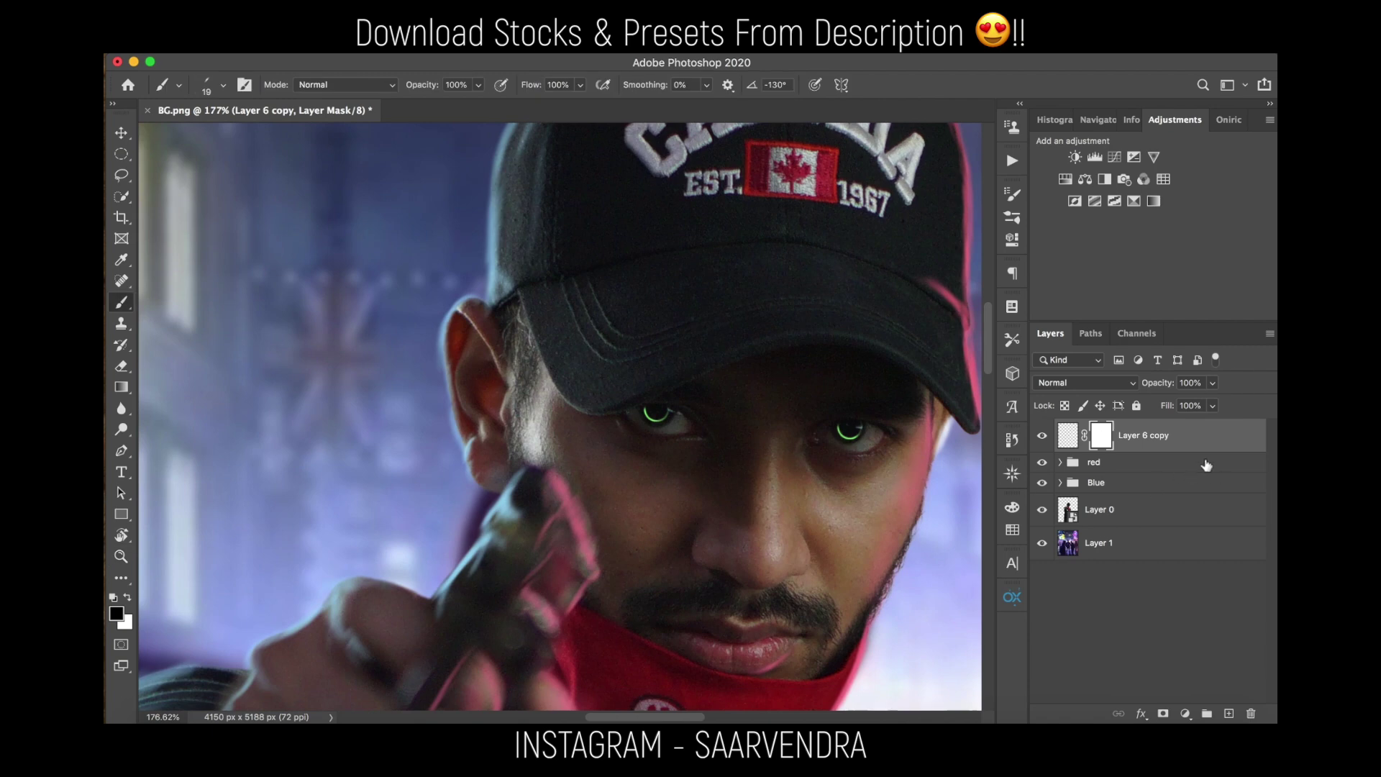
- Duplicate the masked ring layer and apply a Gaussian Blur to the copy for a green glow
key("super+j")
left_click(442, 43)
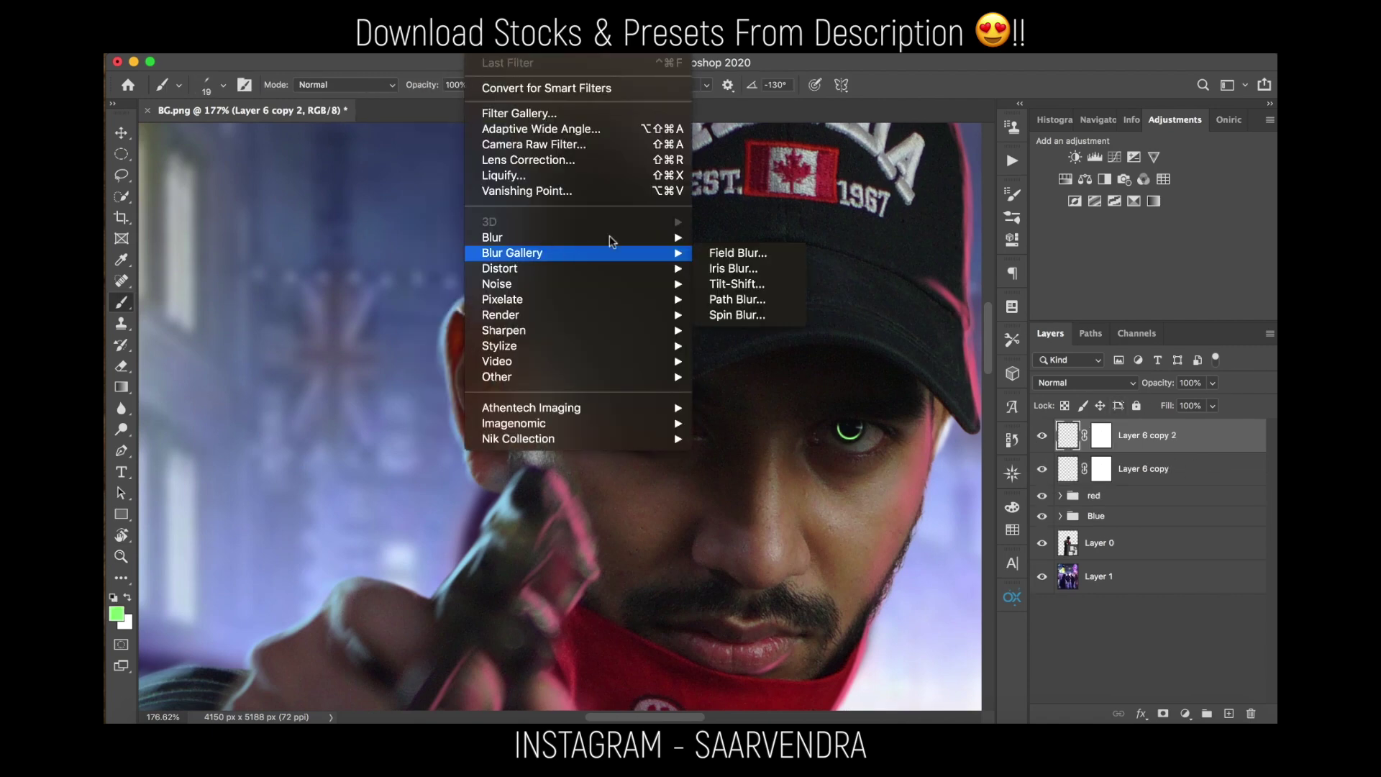
left_click(740, 296)
left_click(1184, 170)
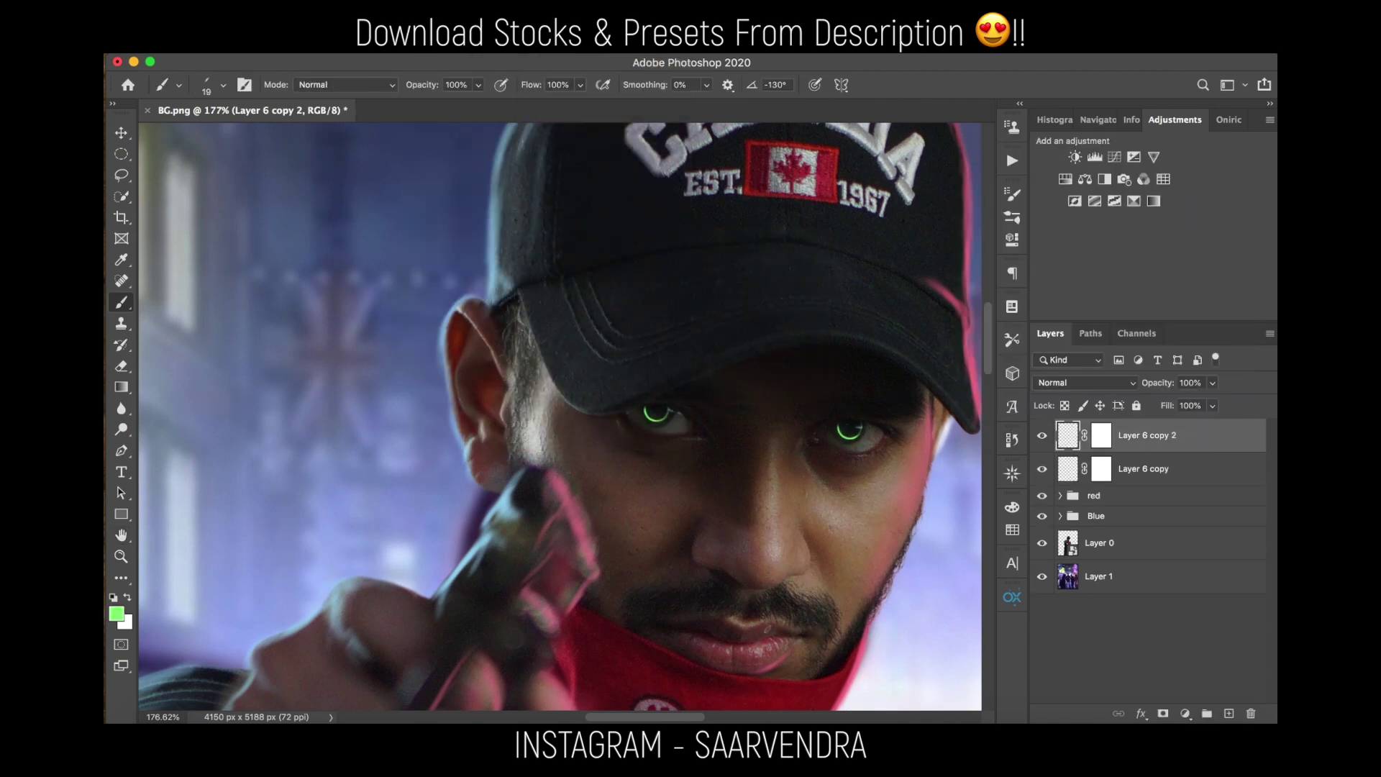
scroll(764, 484, "up", 3)
scroll(609, 461, "down", 3)
left_click(302, 721)
scroll(417, 306, "down", 3)
double_click(421, 336)
double_click(395, 315)
key("super+Tab")
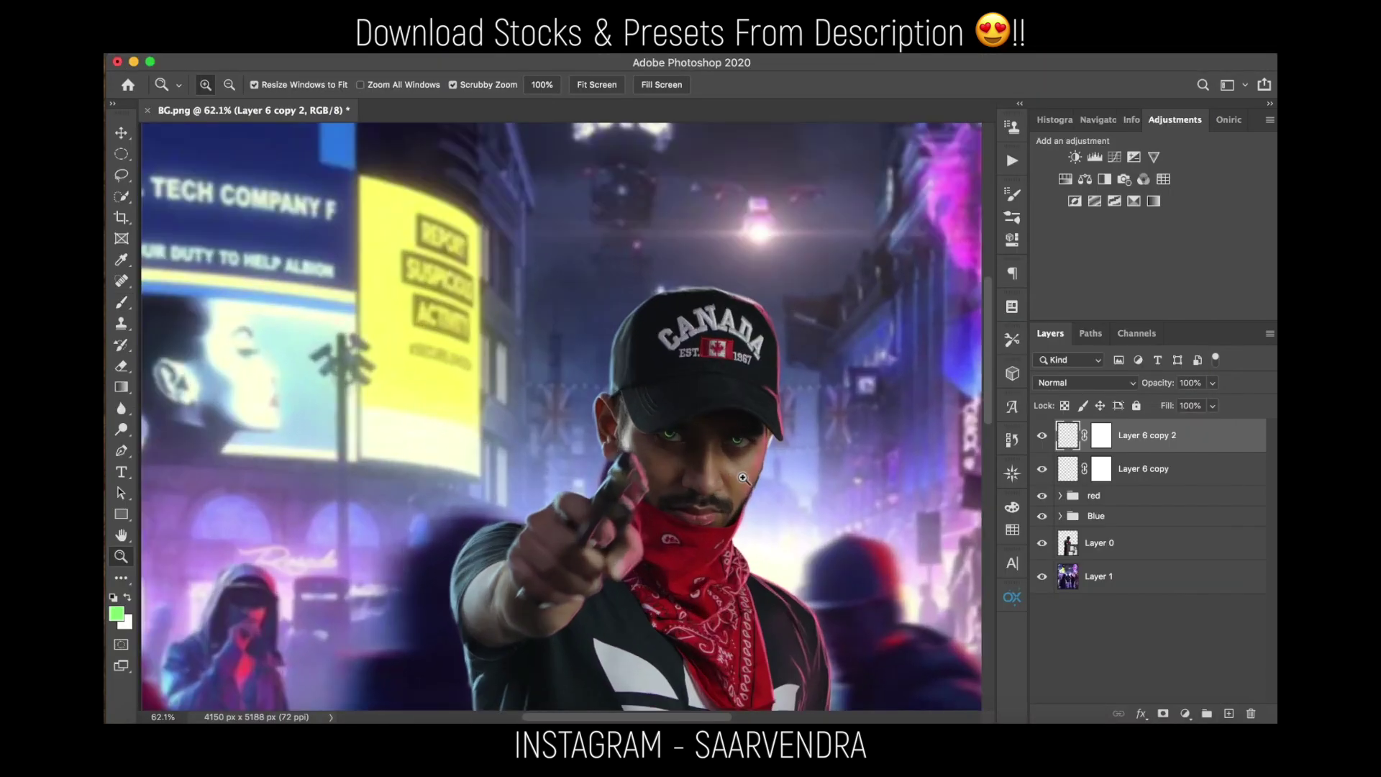
- Paint faint green reflections along the lower eyelids on a new layer above the rings with a 4 px brush
left_click_drag(742, 477, 823, 489)
left_click_drag(676, 307, 637, 334)
left_click(1228, 713)
left_click(508, 281, "alt")
left_click_drag(505, 285, 474, 286)
key("bracketright")
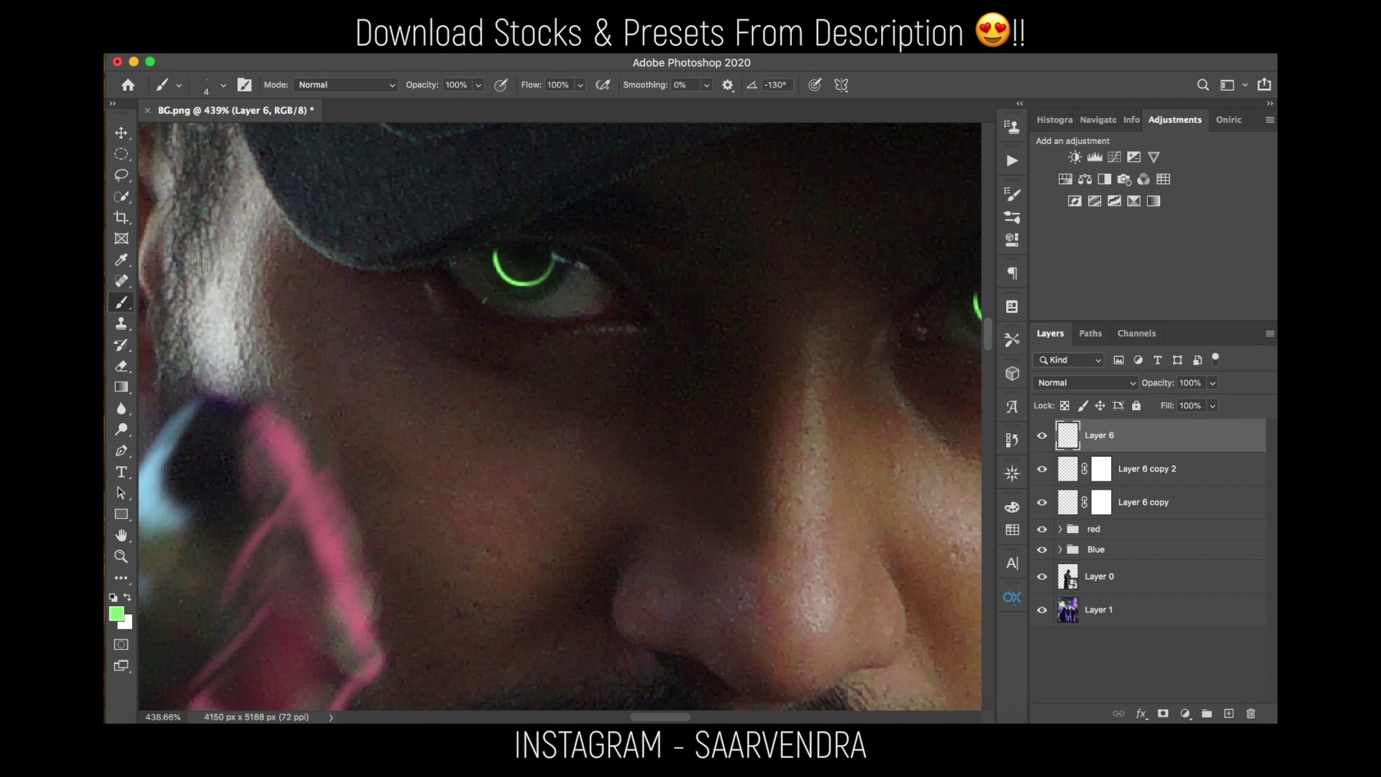
scroll(669, 304, "right", 8)
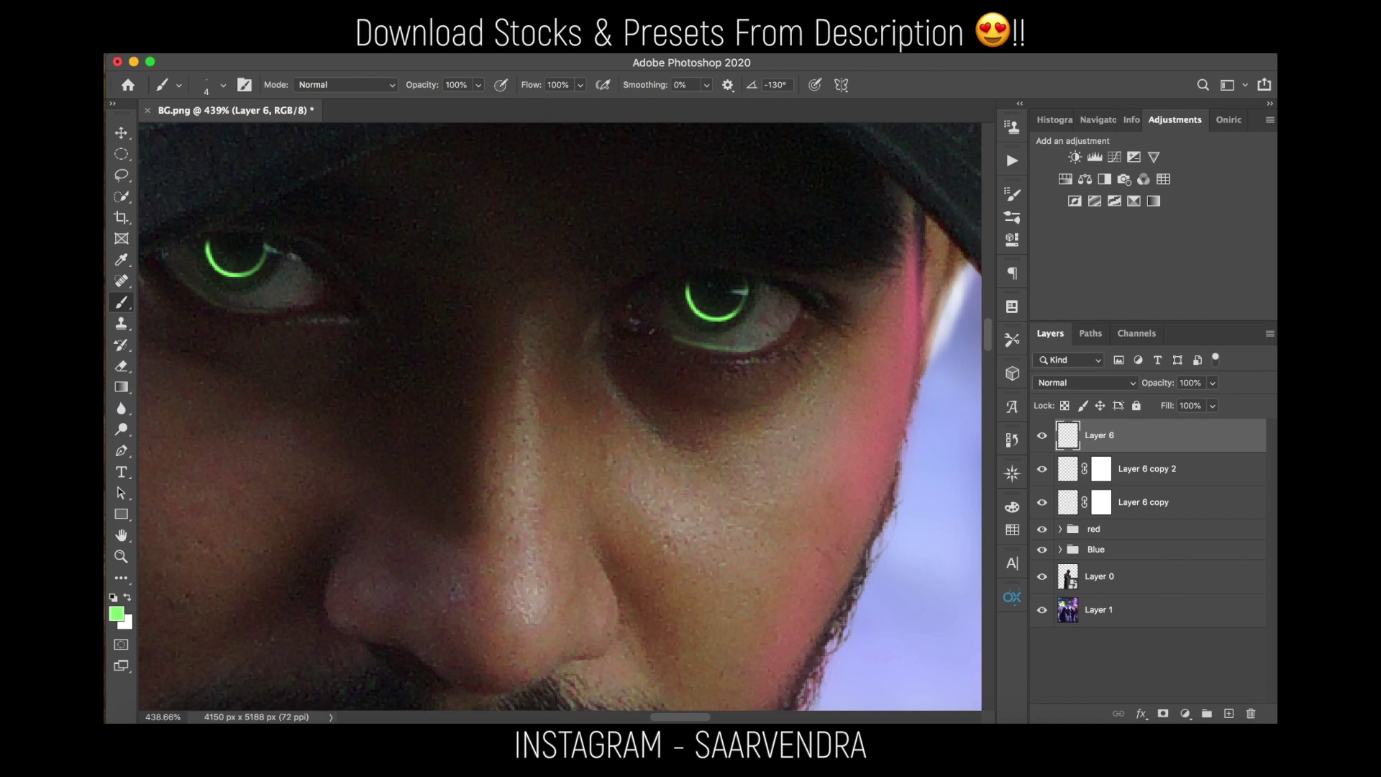
- Trim the green reflection below the eye farther from the gun with a 12 px Eraser and check the whole figure
key("e")
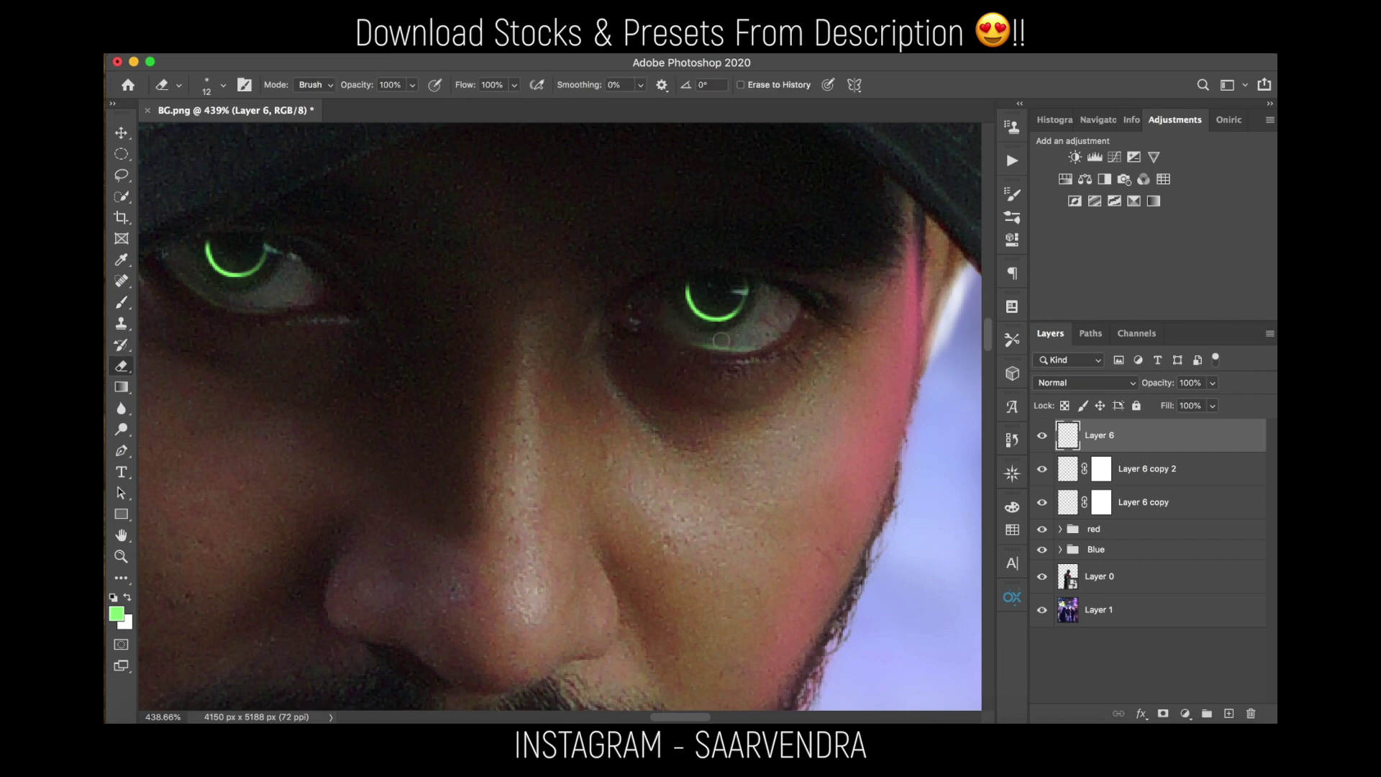
left_click_drag(503, 368, 781, 378)
left_click_drag(875, 330, 631, 374)
key("z")
scroll(676, 383, "down", 5)
scroll(675, 374, "up", 8)
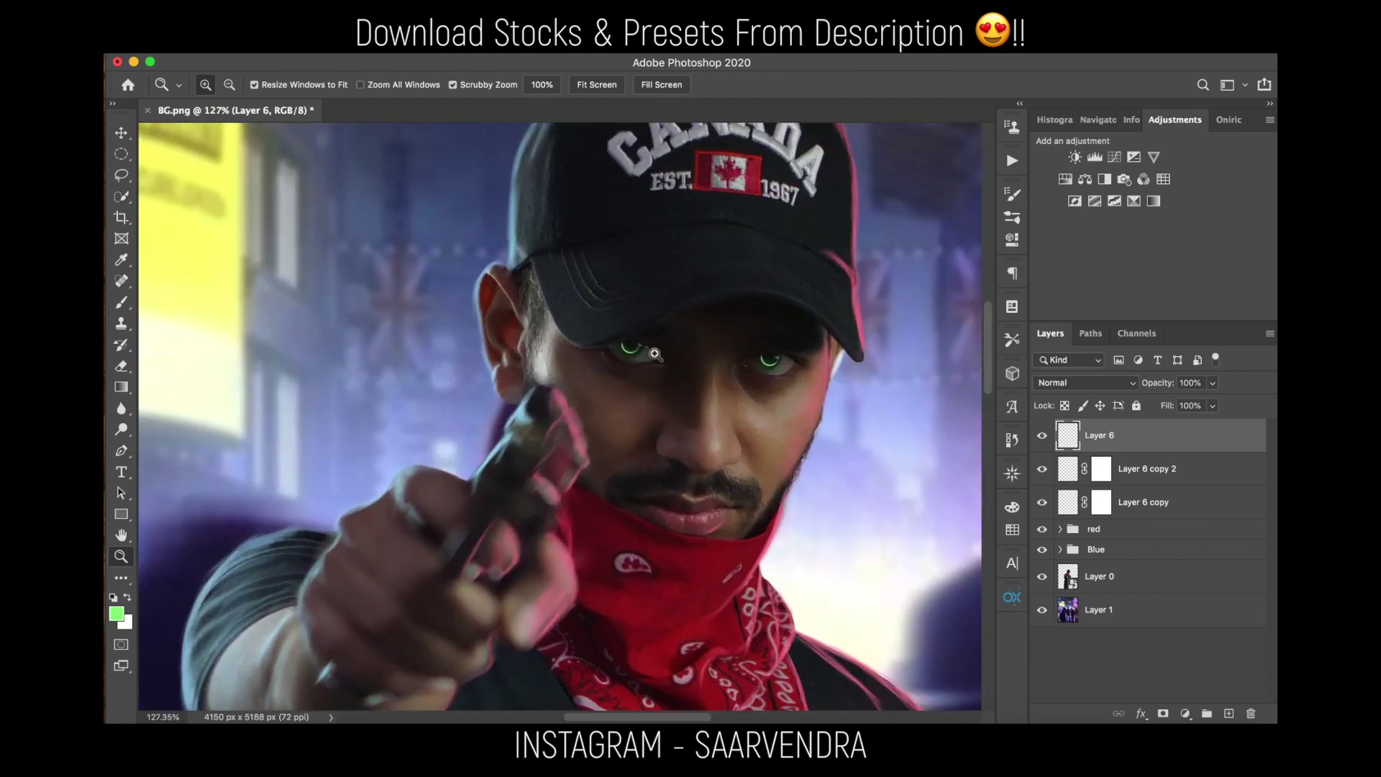
scroll(655, 362, "down", 8)
scroll(657, 371, "down", 5)
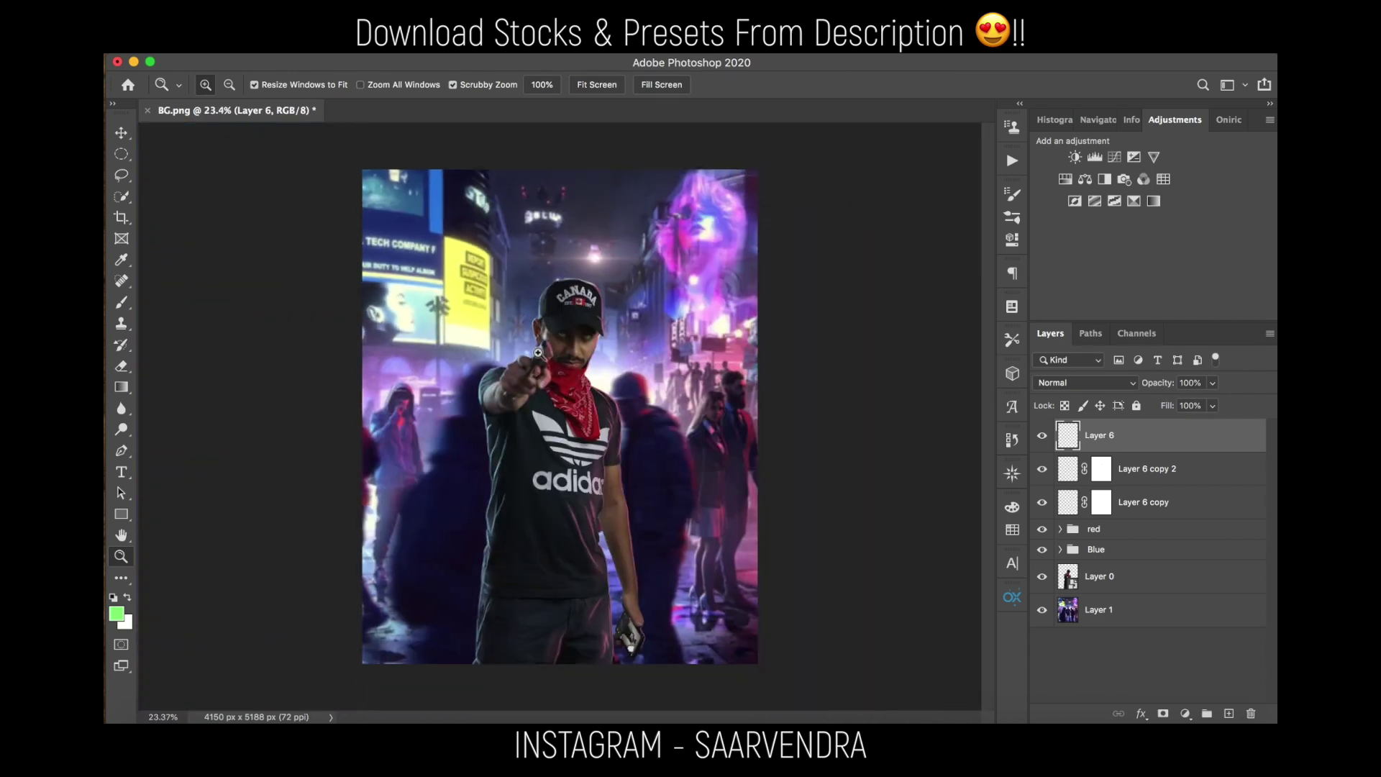
- Group Layer 6, Layer 6 copy 2 and Layer 6 copy, and name the group "eye lens"
key("e")
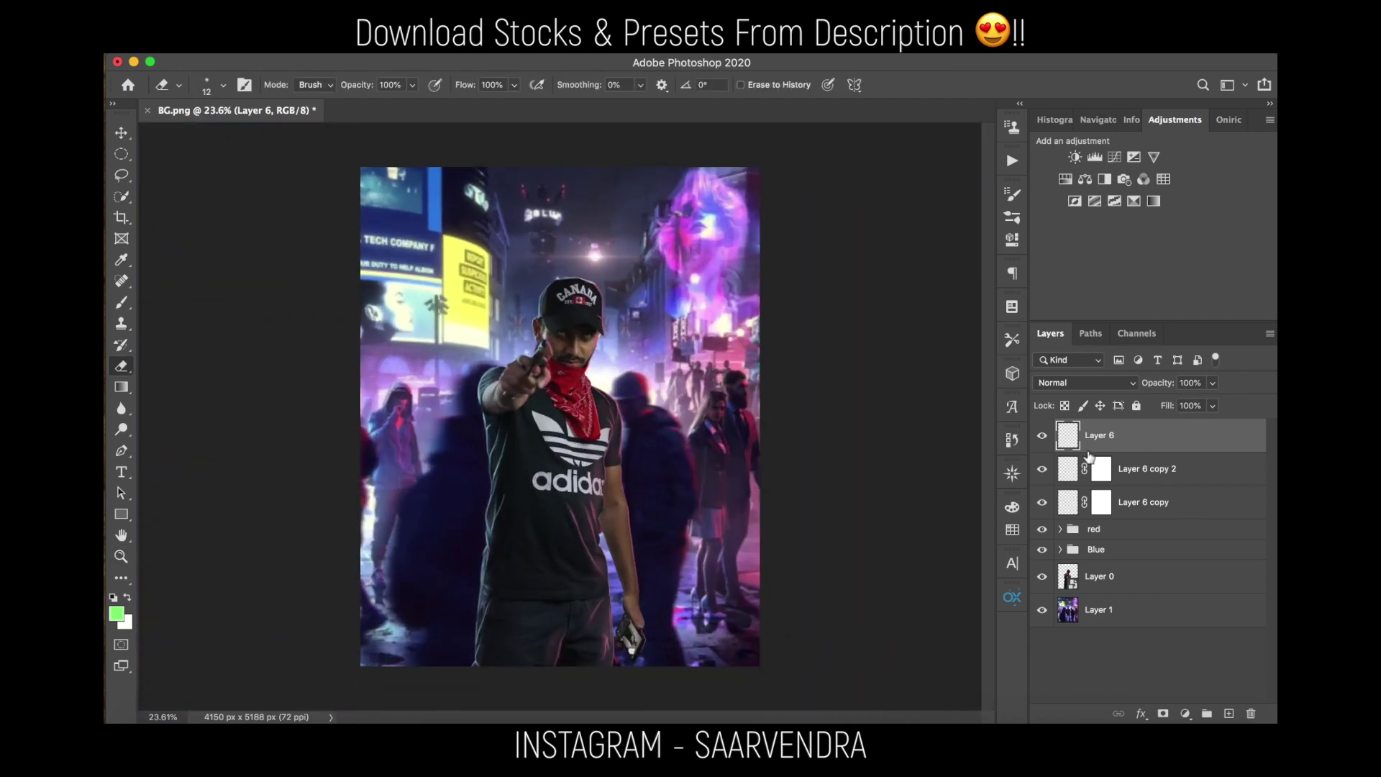
left_click(1171, 502, "shift")
left_click(1206, 713)
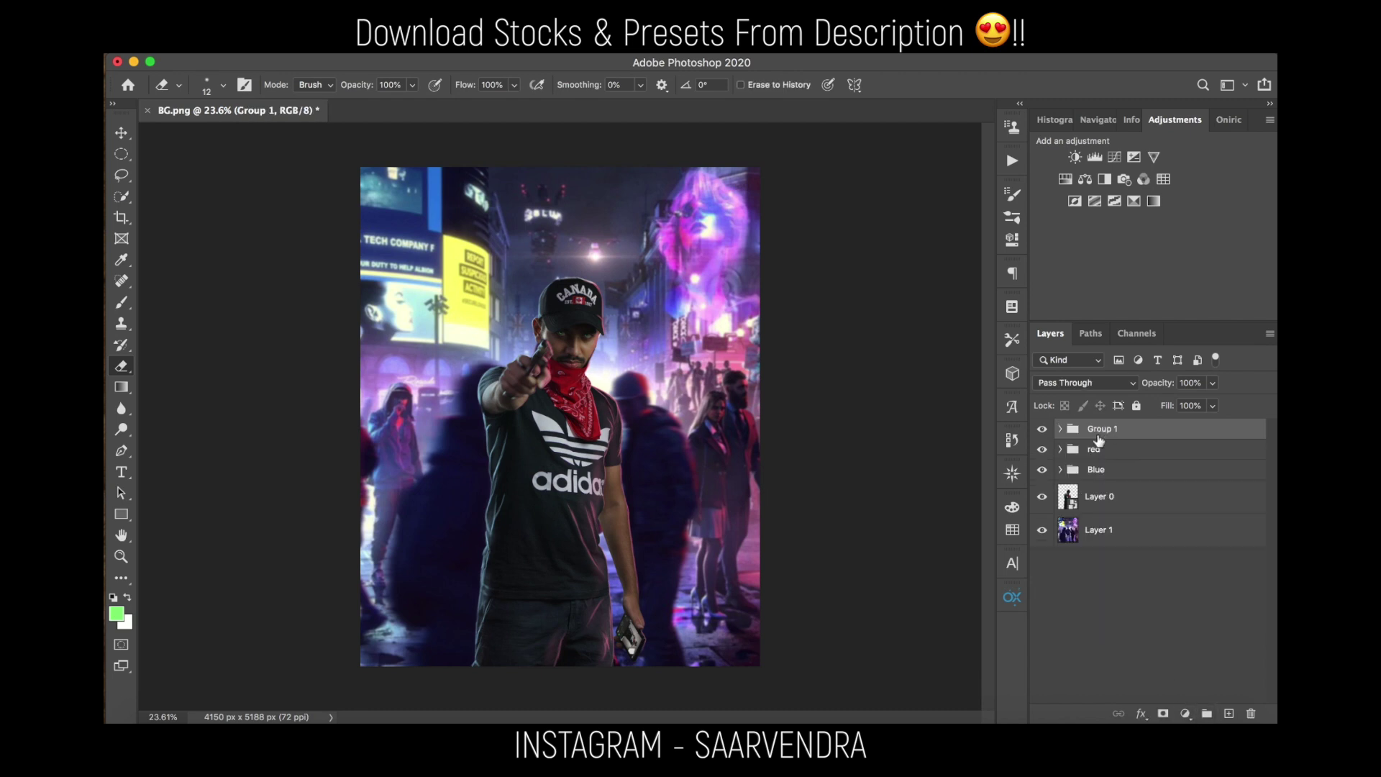
type("eye lens")
key("Return")
- Add a Threshold adjustment above the eye lens group and raise its level so only the brightest lights stay white
key("z")
scroll(662, 357, "up", 1)
scroll(663, 358, "up", 1)
key("e")
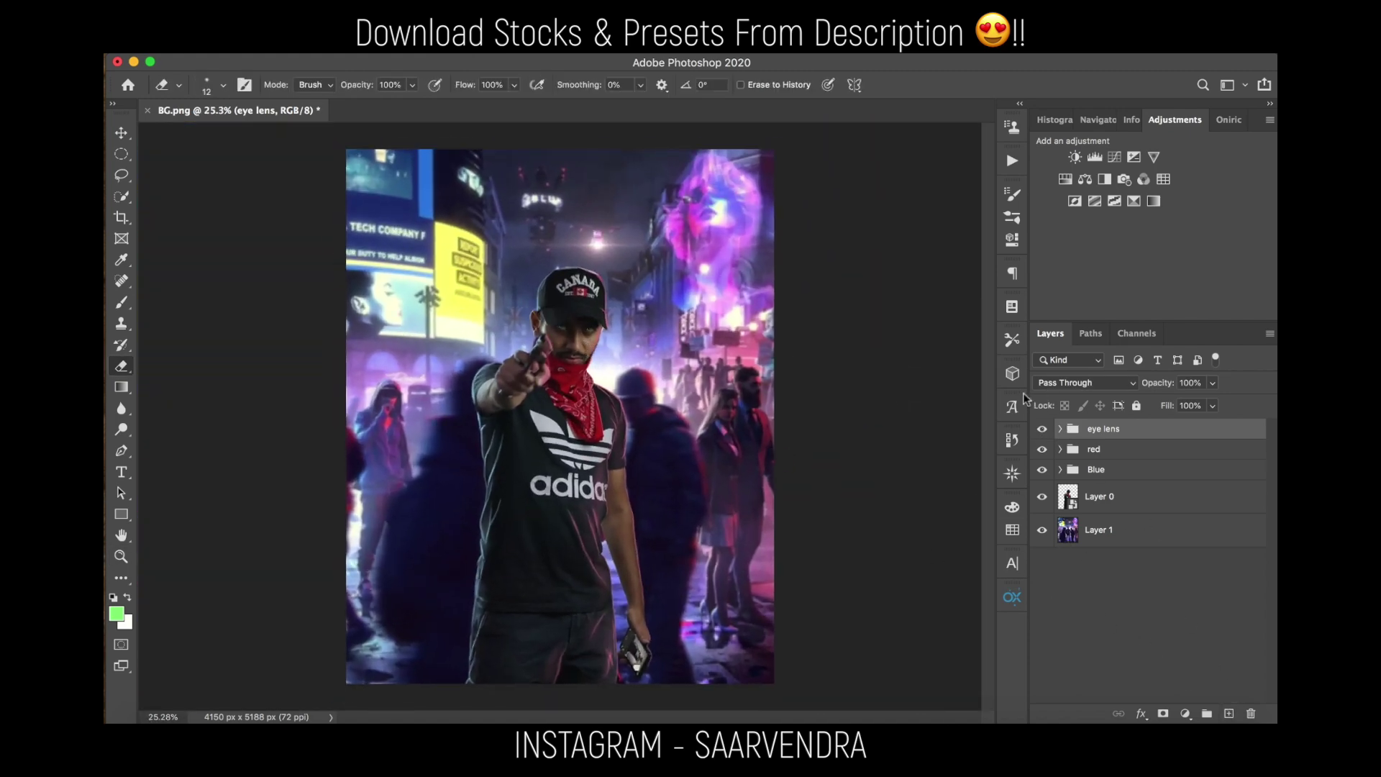
left_click(1113, 203)
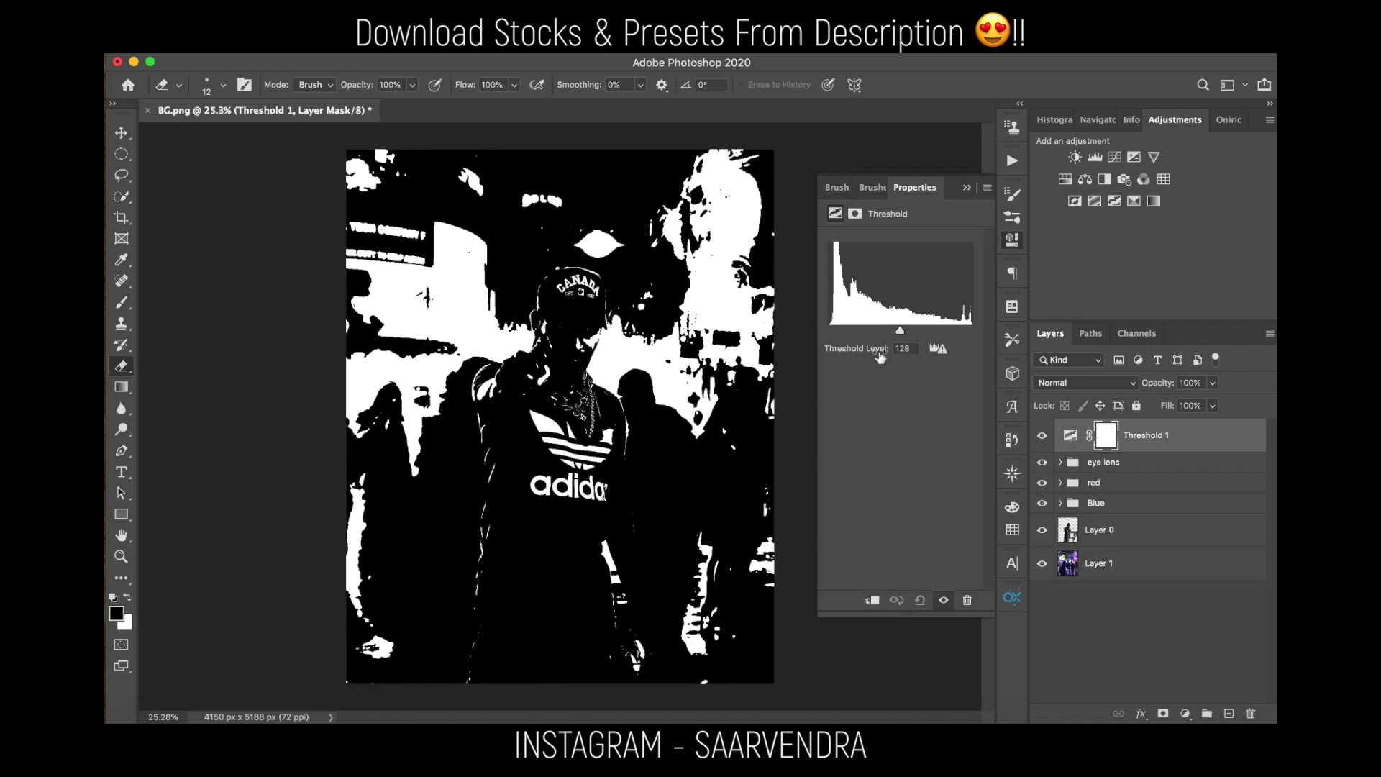
left_click_drag(901, 335, 936, 337)
left_click(966, 187)
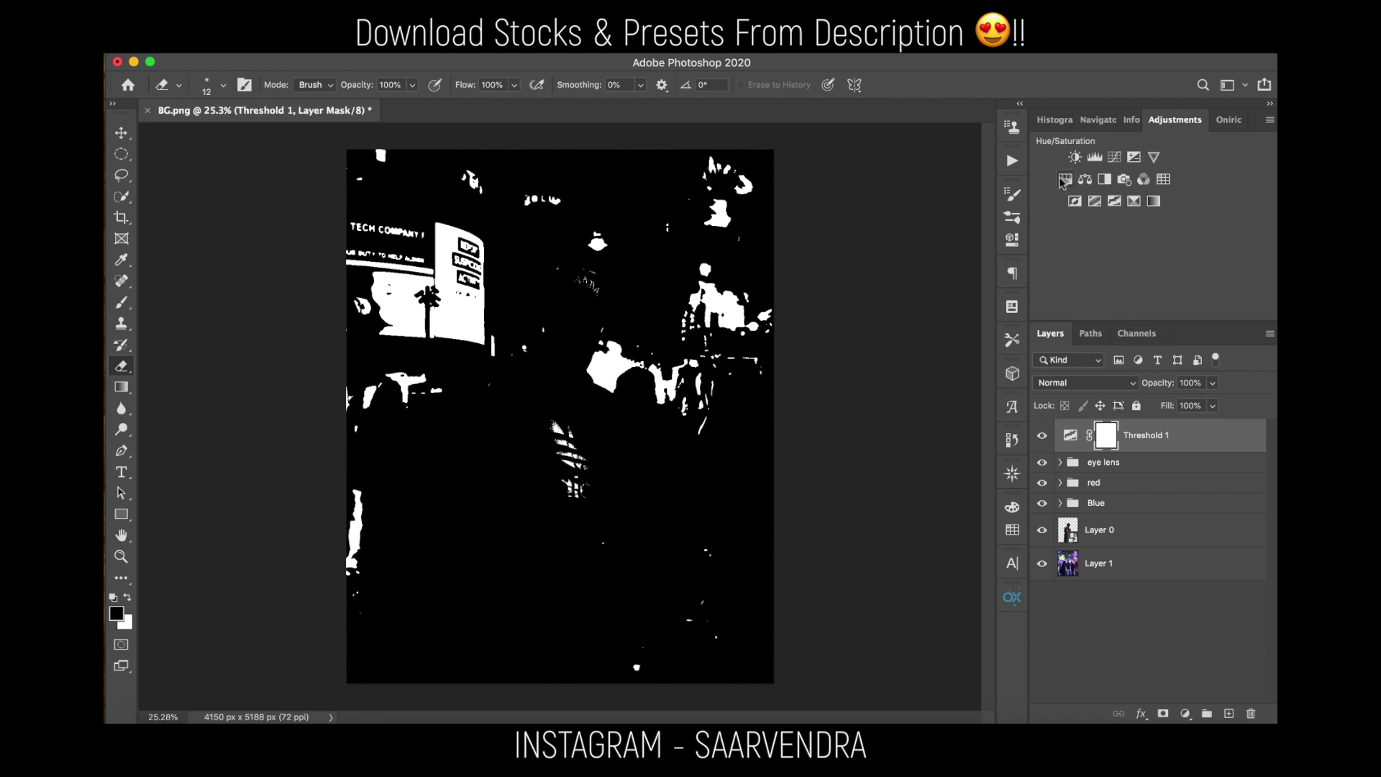
left_click(489, 44)
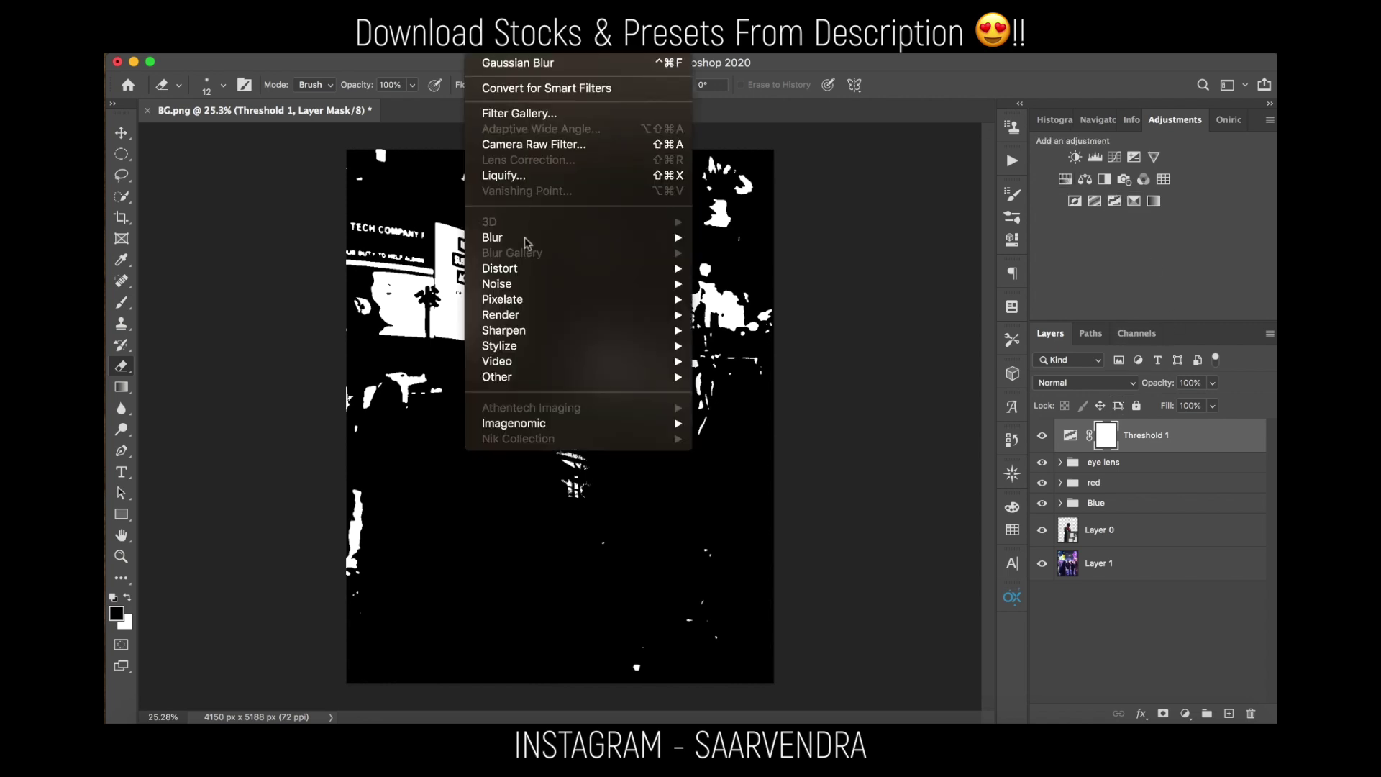
mouse_move(559, 241)
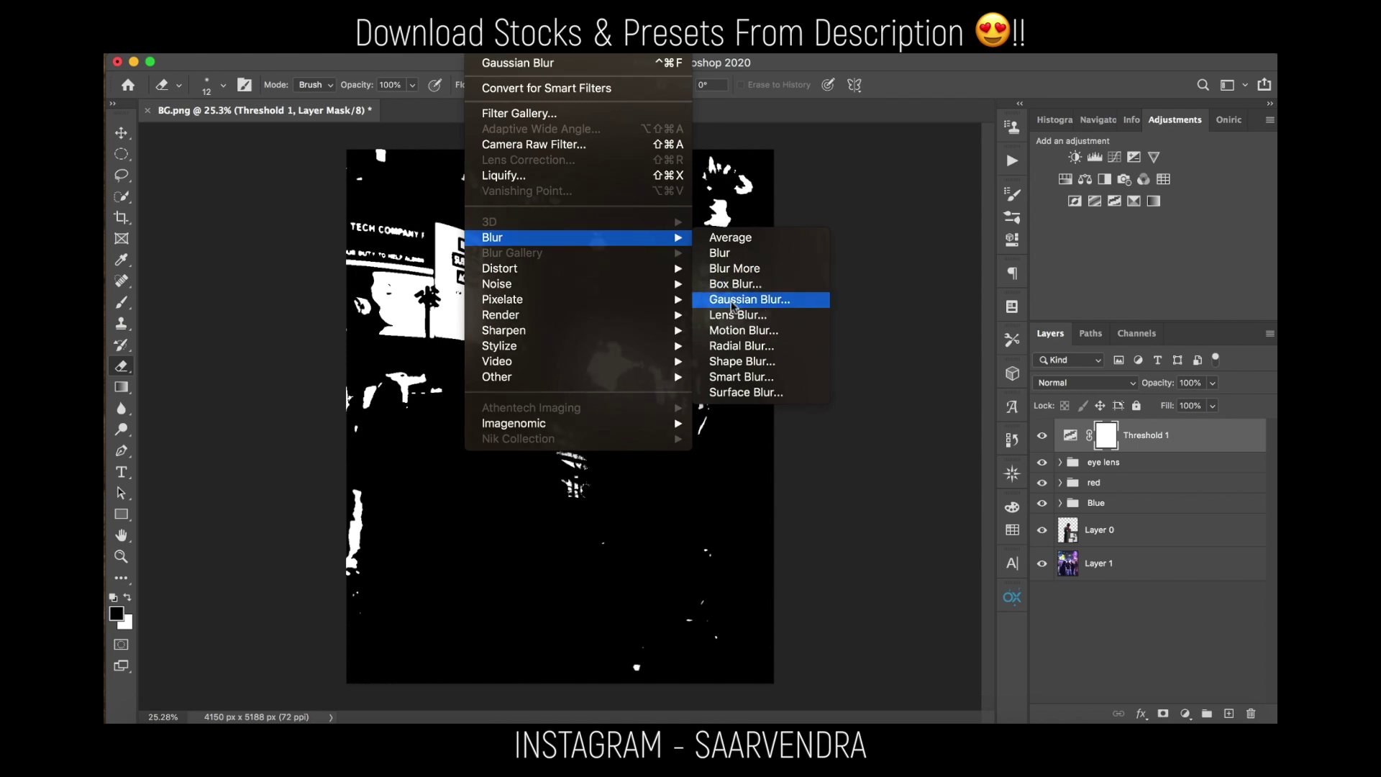
left_click(734, 306)
left_click_drag(1030, 387, 1059, 386)
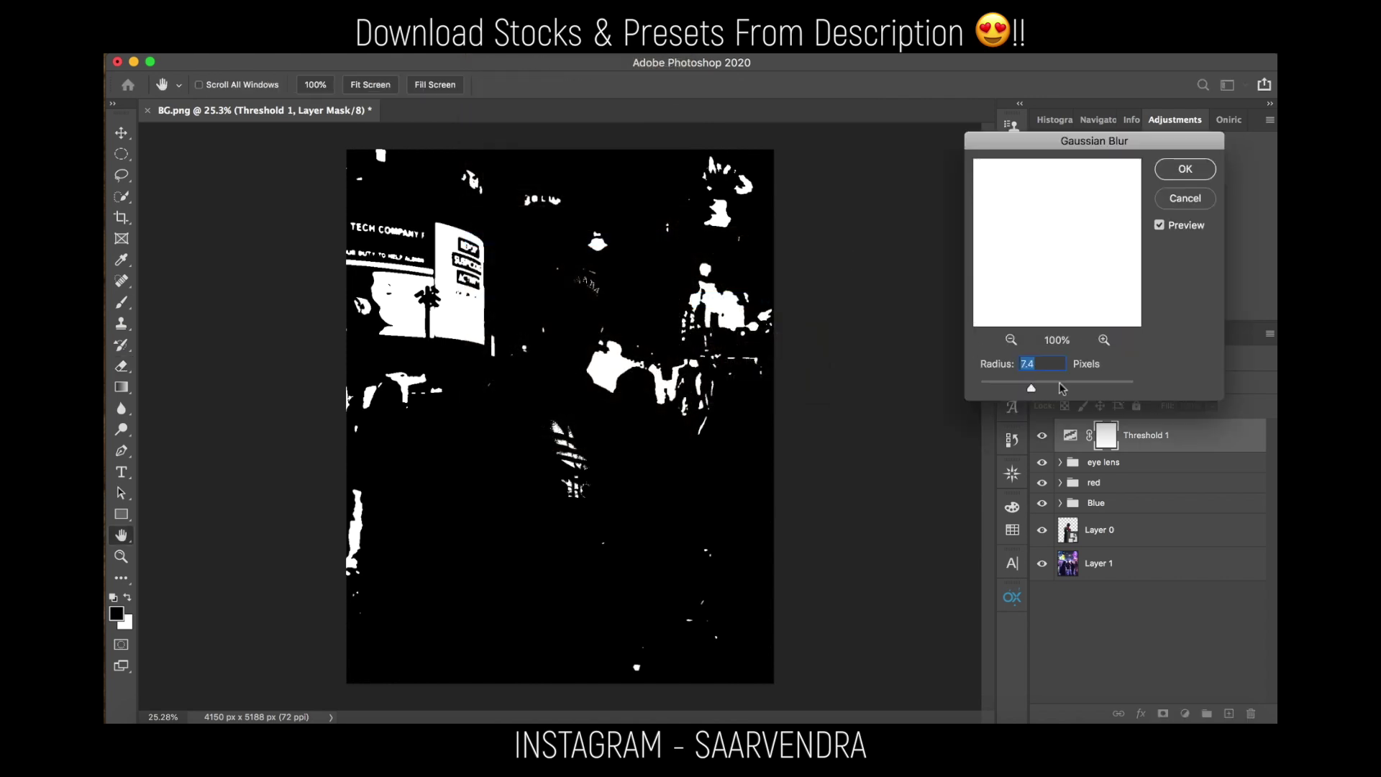
left_click(1060, 389)
left_click(1183, 197)
- Convert the Threshold 1 layer to a Smart Object
right_click(1210, 440)
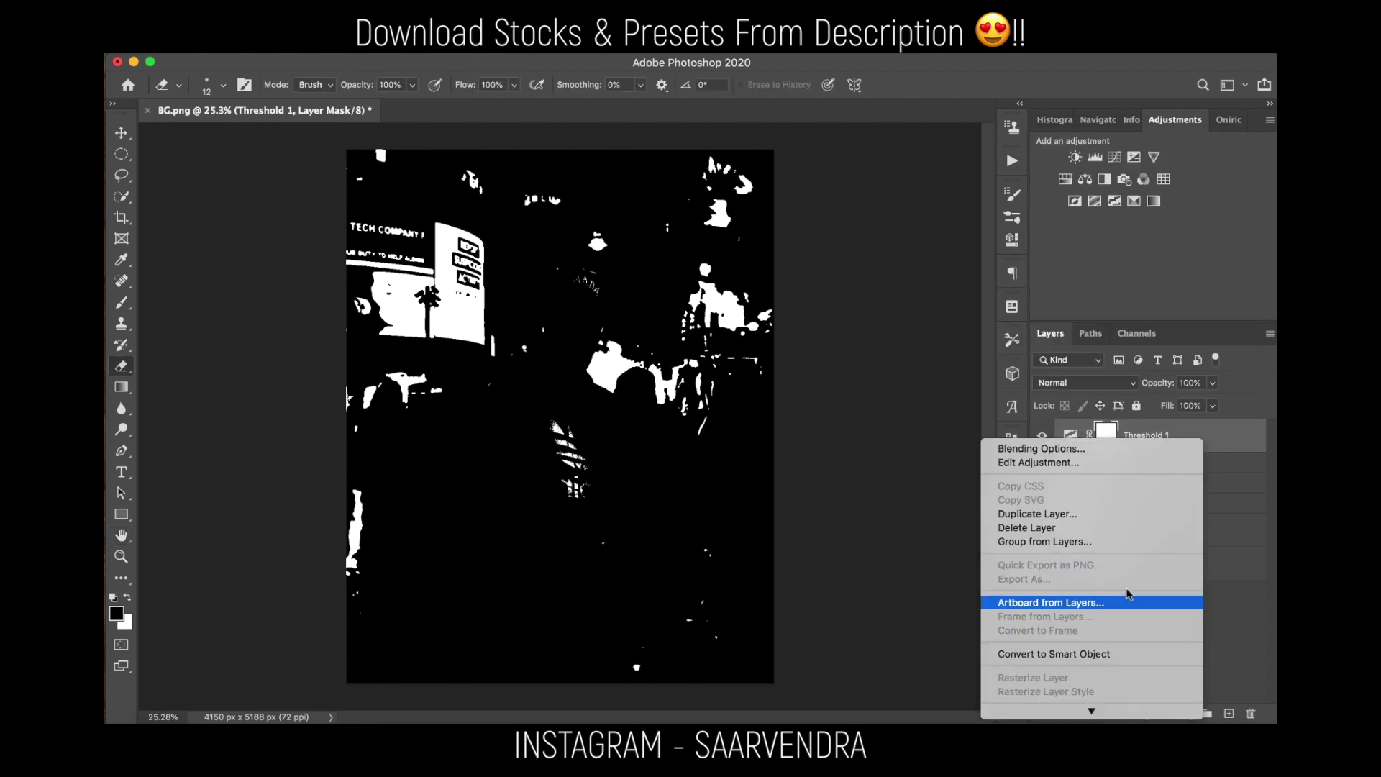
left_click(1093, 644)
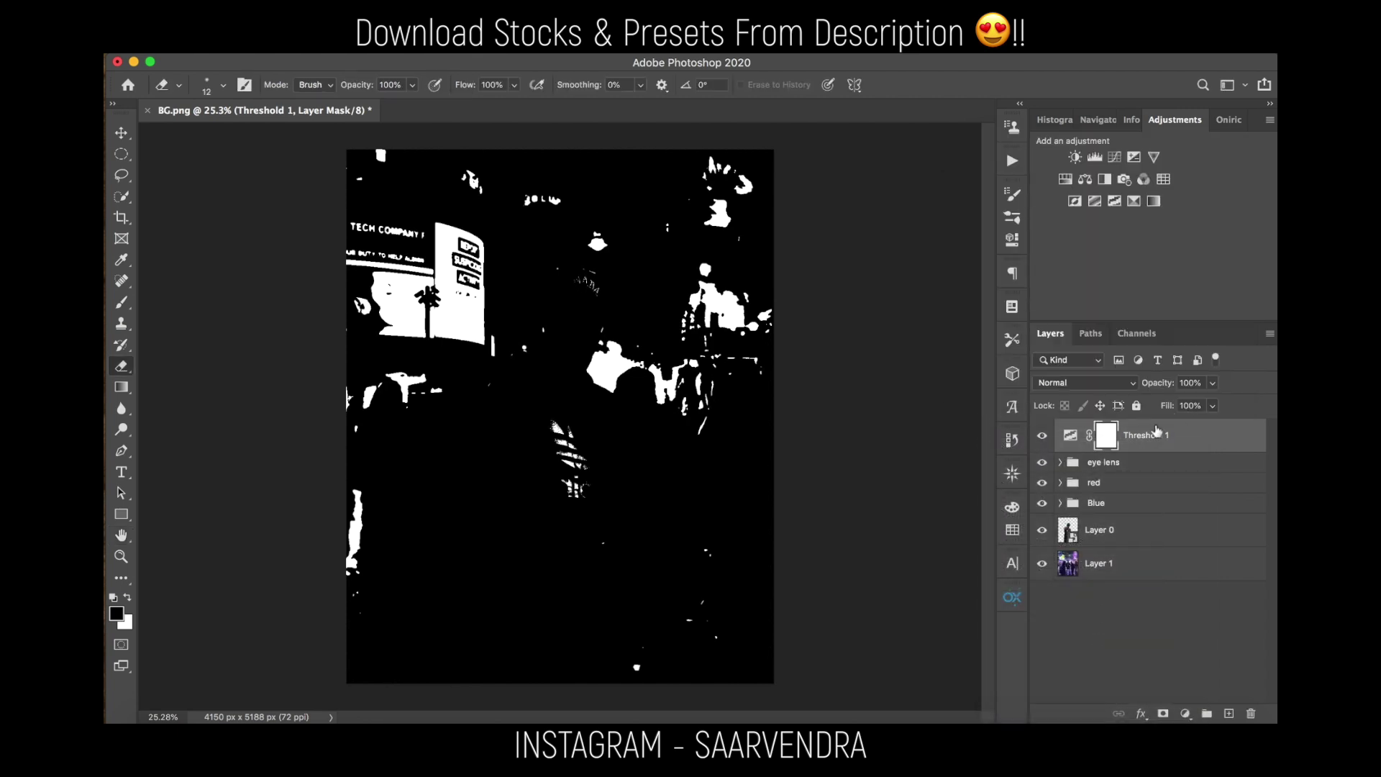
right_click(1181, 432)
left_click(1057, 643)
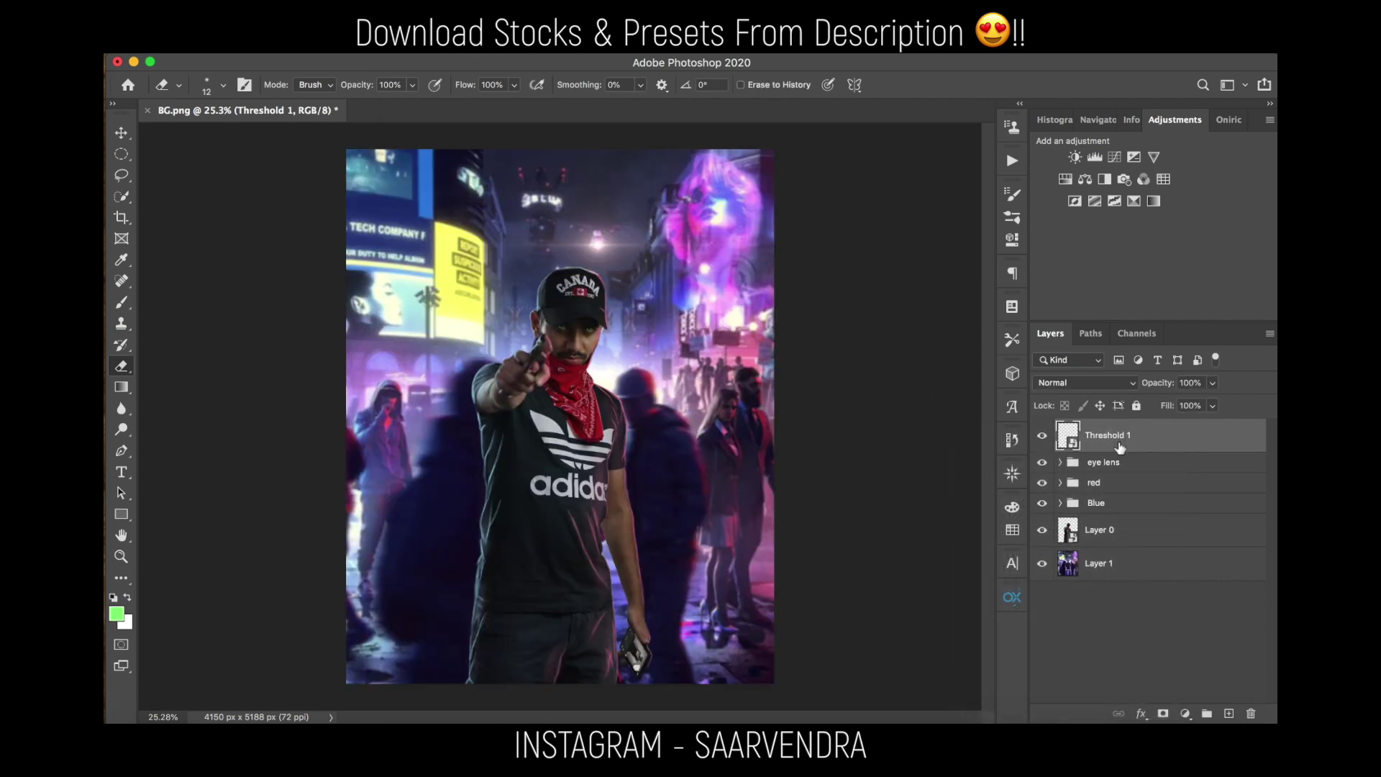
- Undo the Smart Object conversion of Threshold 1 and try to load a selection from its mask and thumbnail
key("super+z")
left_click(1106, 439, "super")
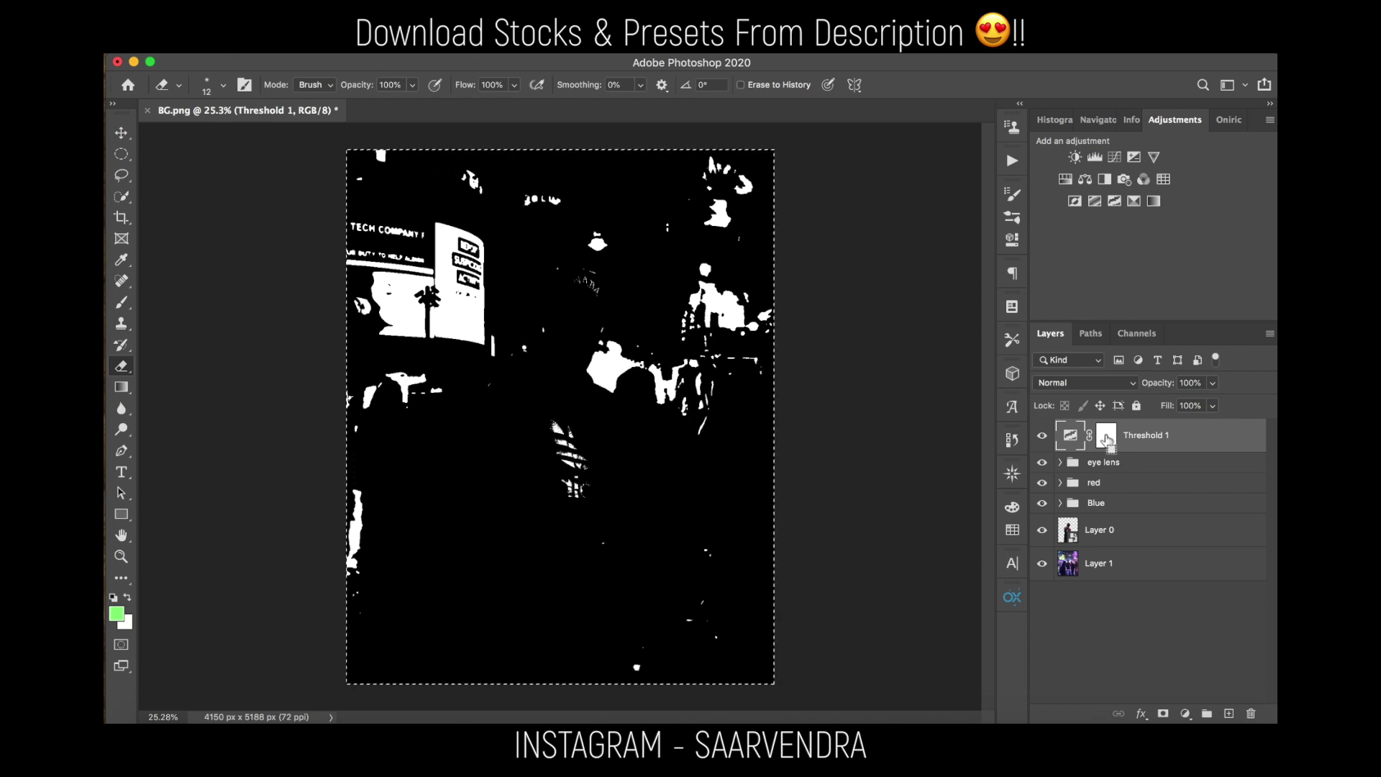
key("super+d")
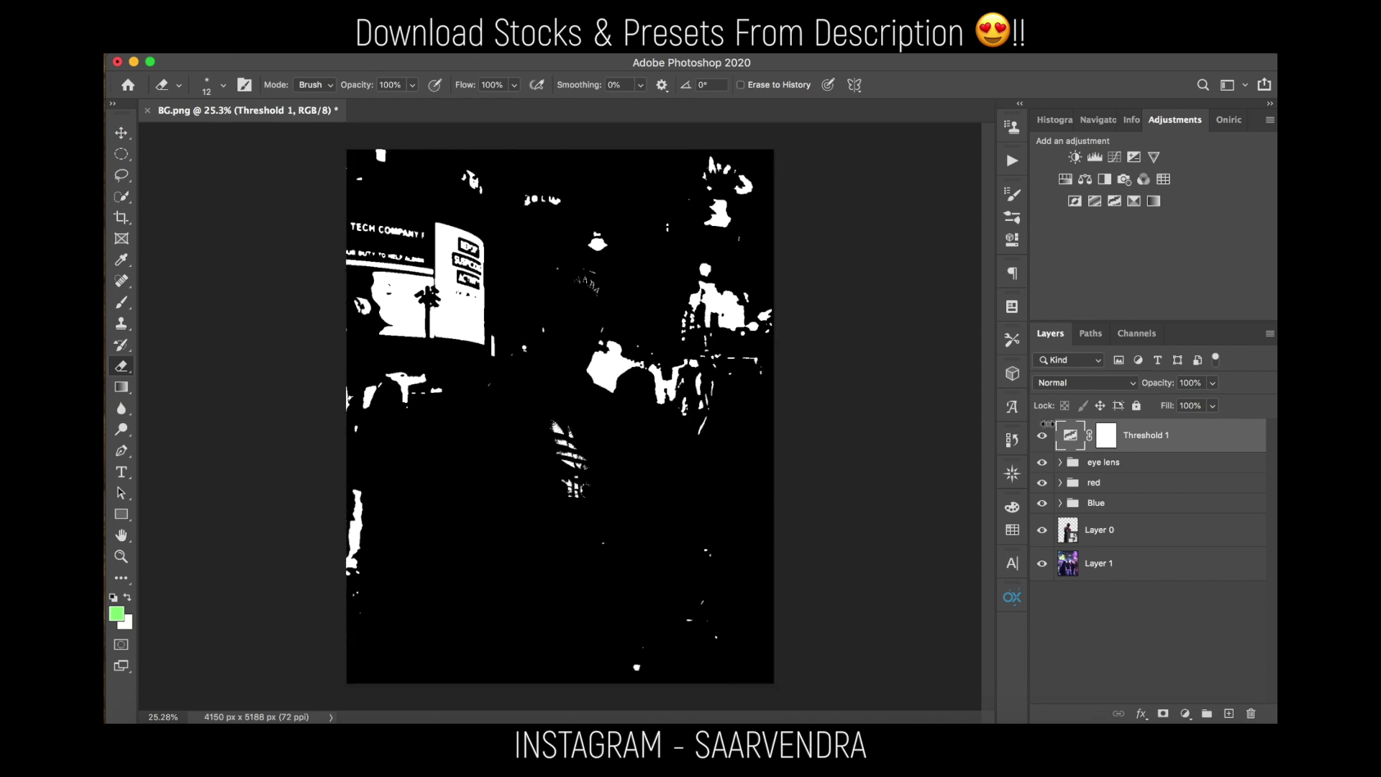
left_click(619, 371)
left_click(838, 290)
left_click(1071, 439, "super")
key("super+d")
- Select the white highlight areas using Color Range with fuzziness 200 and hide the Threshold 1 layer
left_click(425, 52)
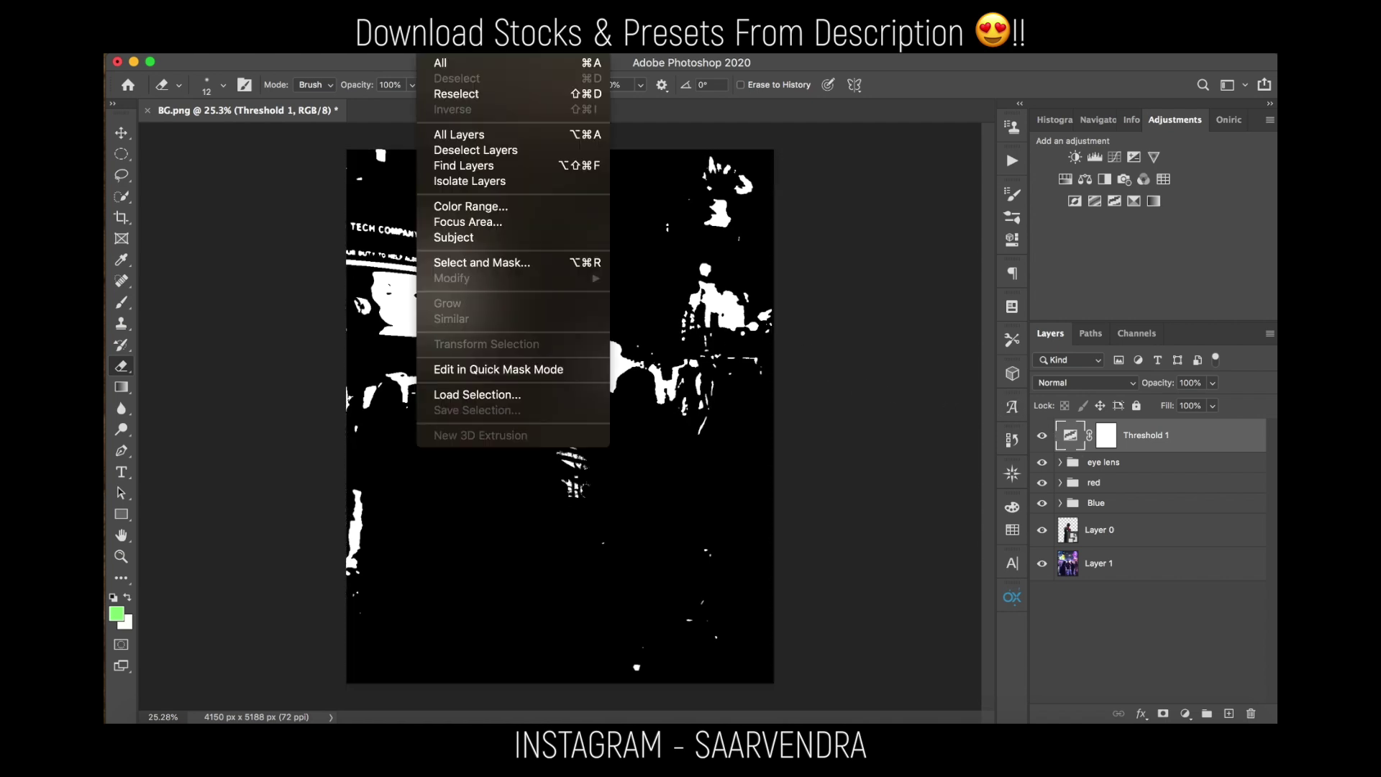
left_click(489, 206)
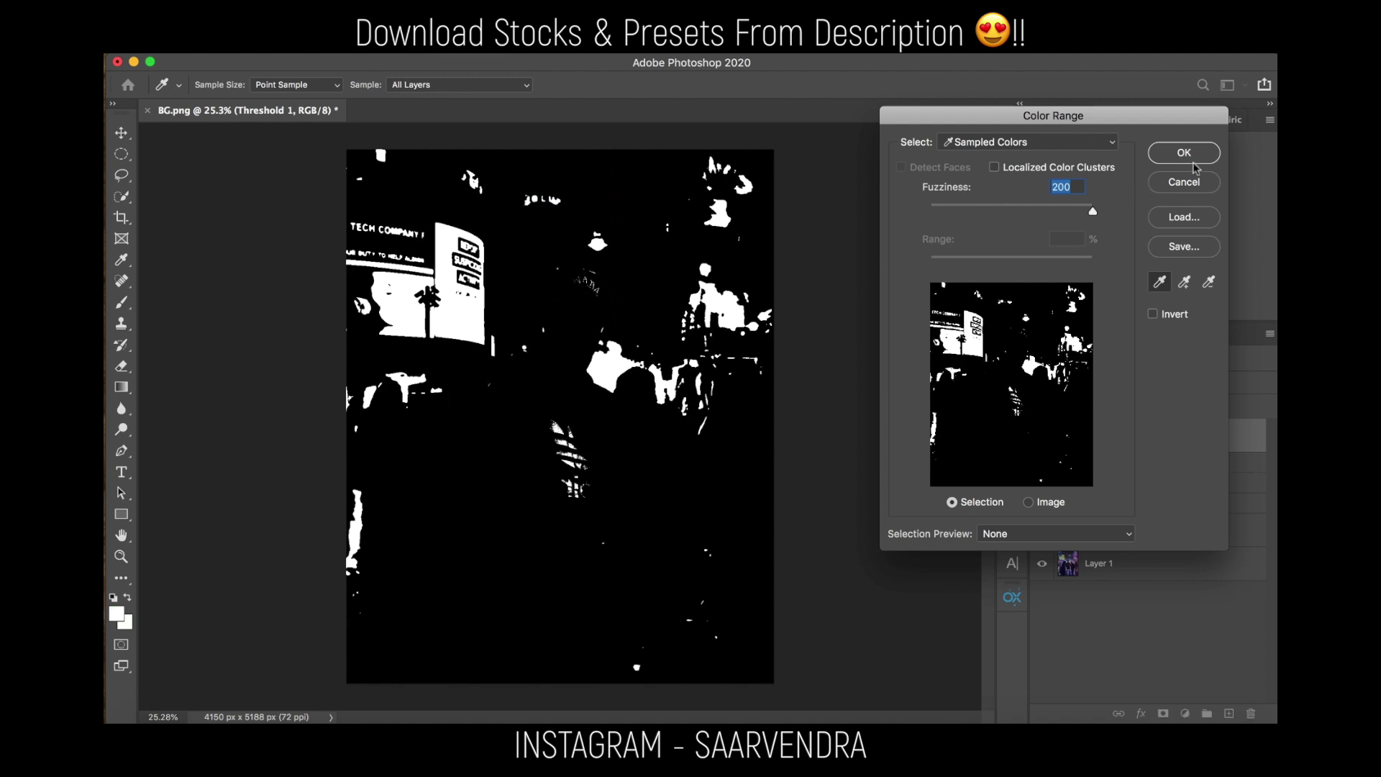
left_click(1175, 184)
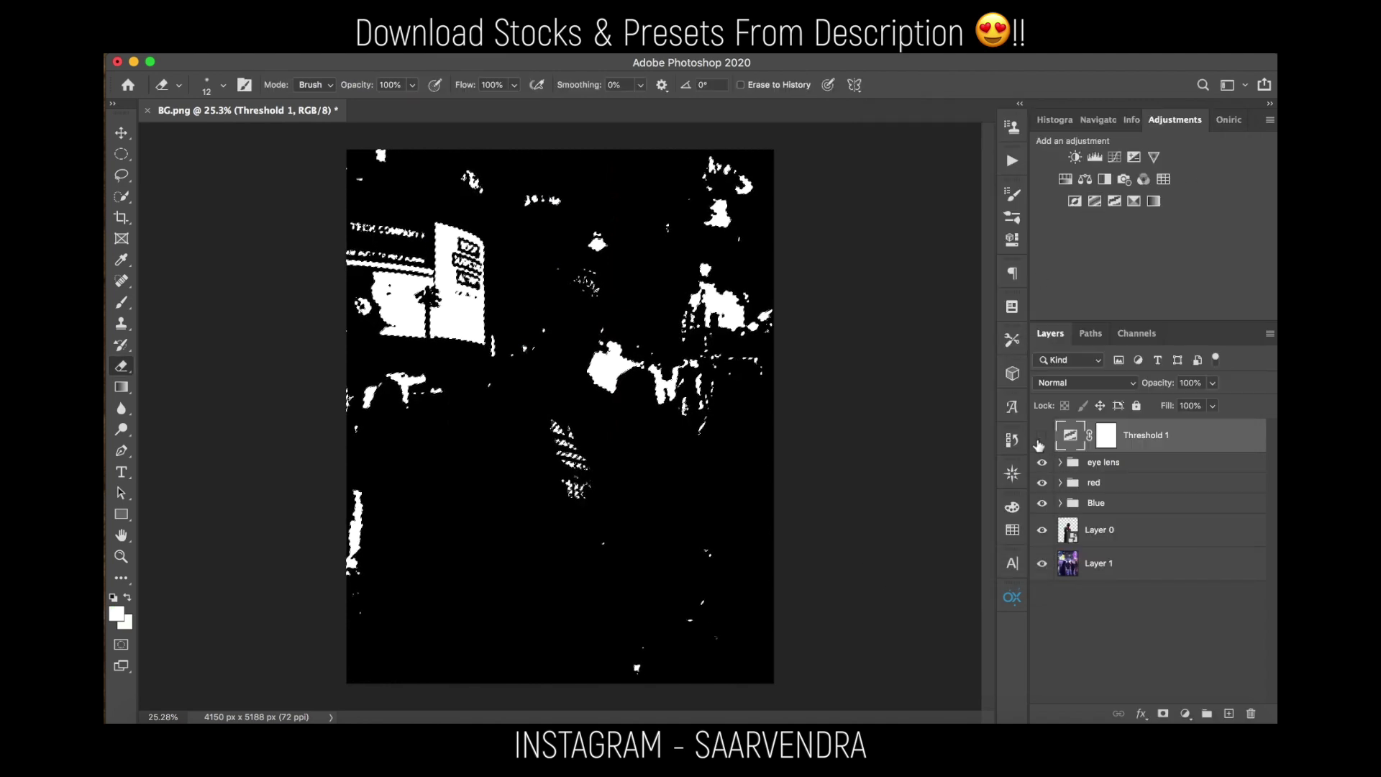
left_click(1040, 436)
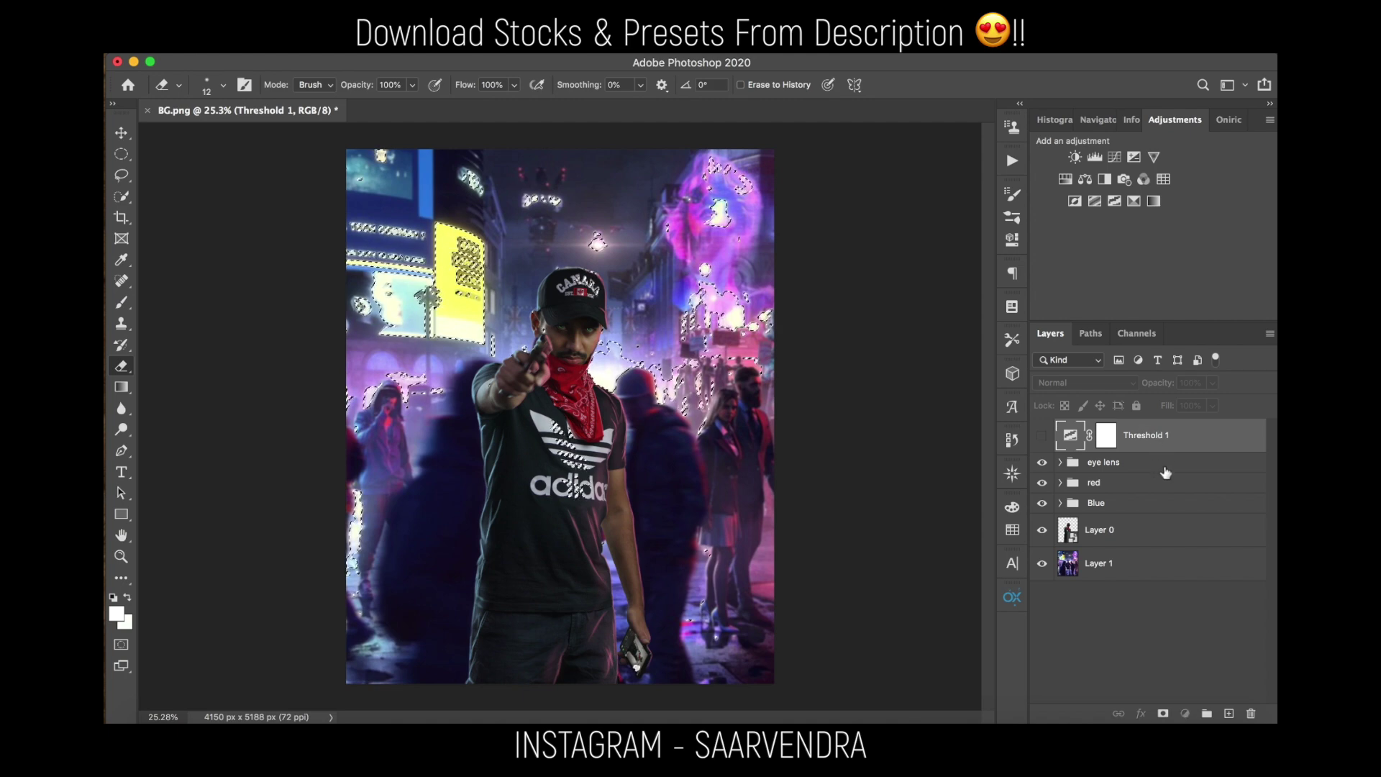
- Stamp all visible layers into a merged layer above the eye lens group and copy the selected highlights to their own layer
left_click(1159, 475)
key("super+alt+shift+e")
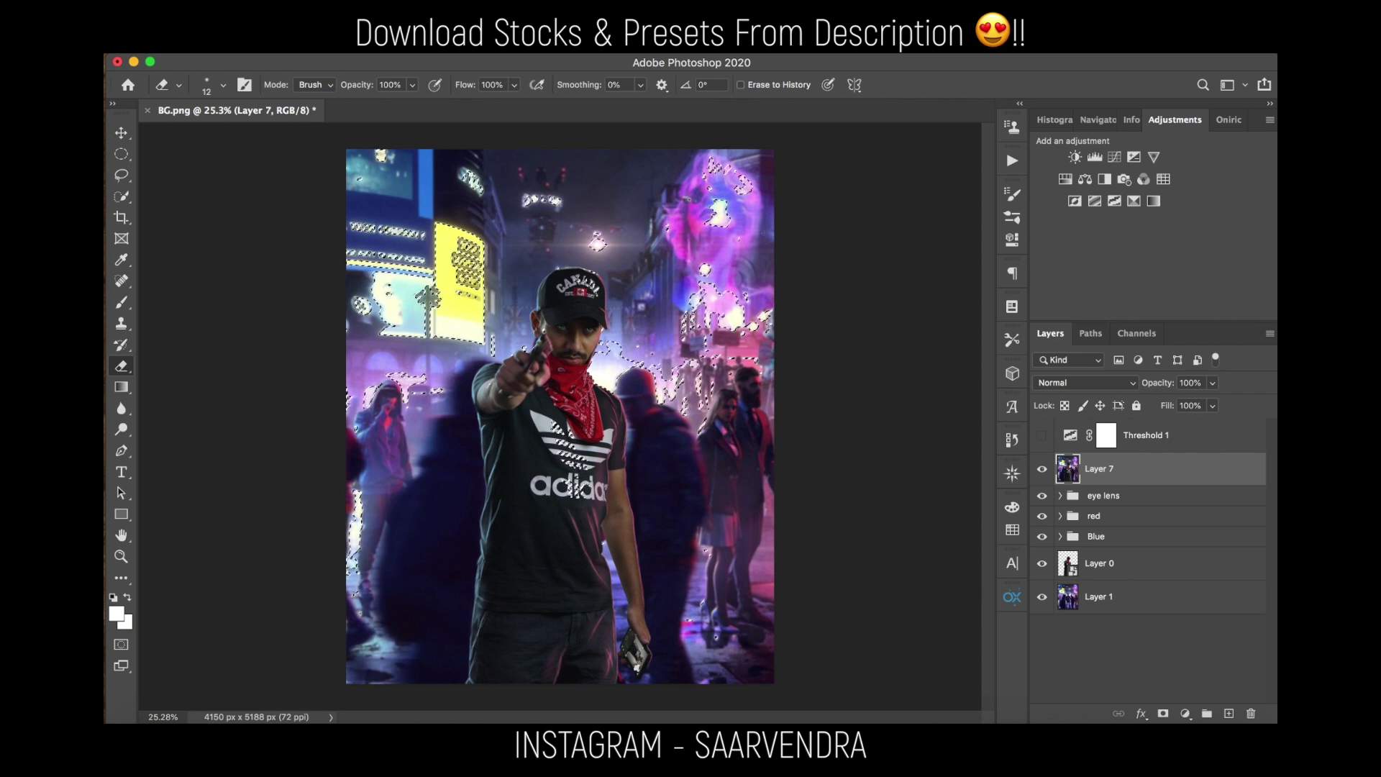
key("super+d")
key("super+alt+shift+n")
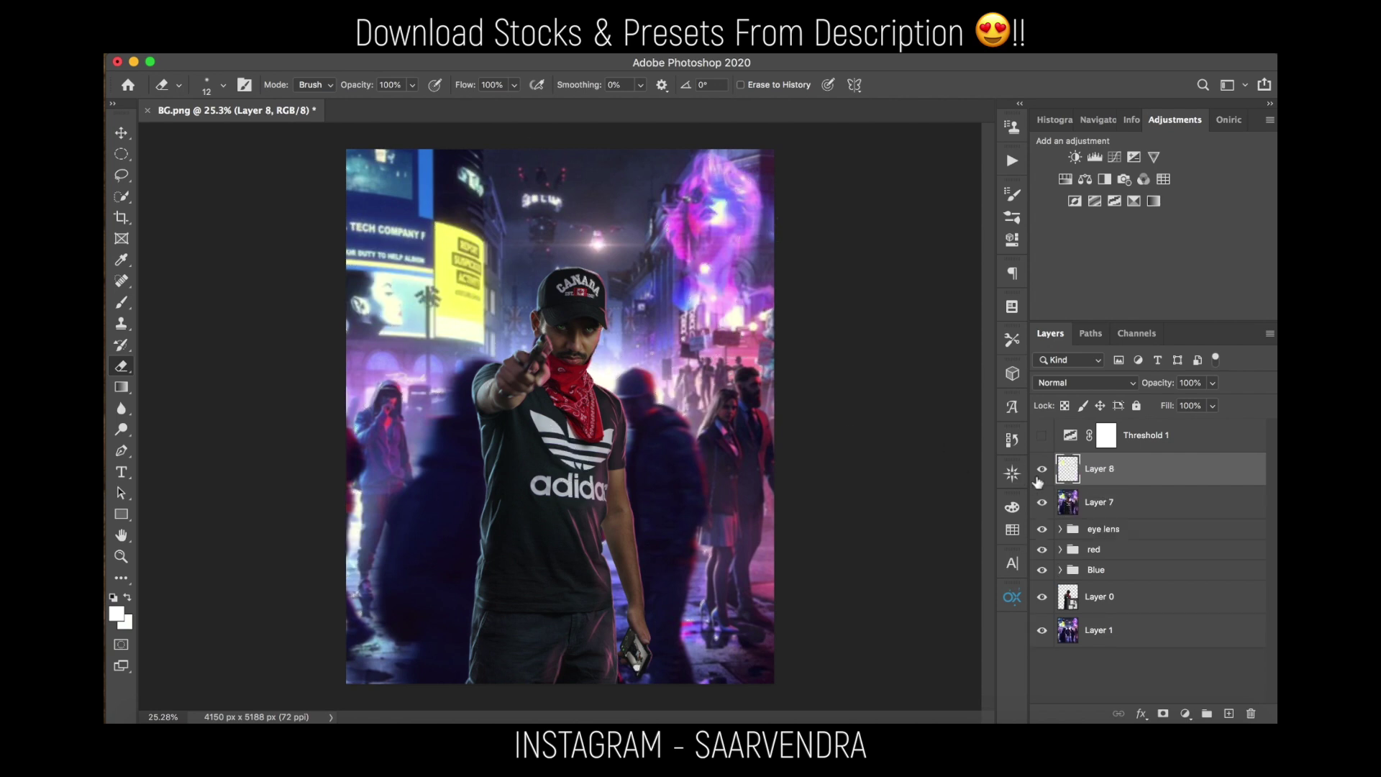
key("v")
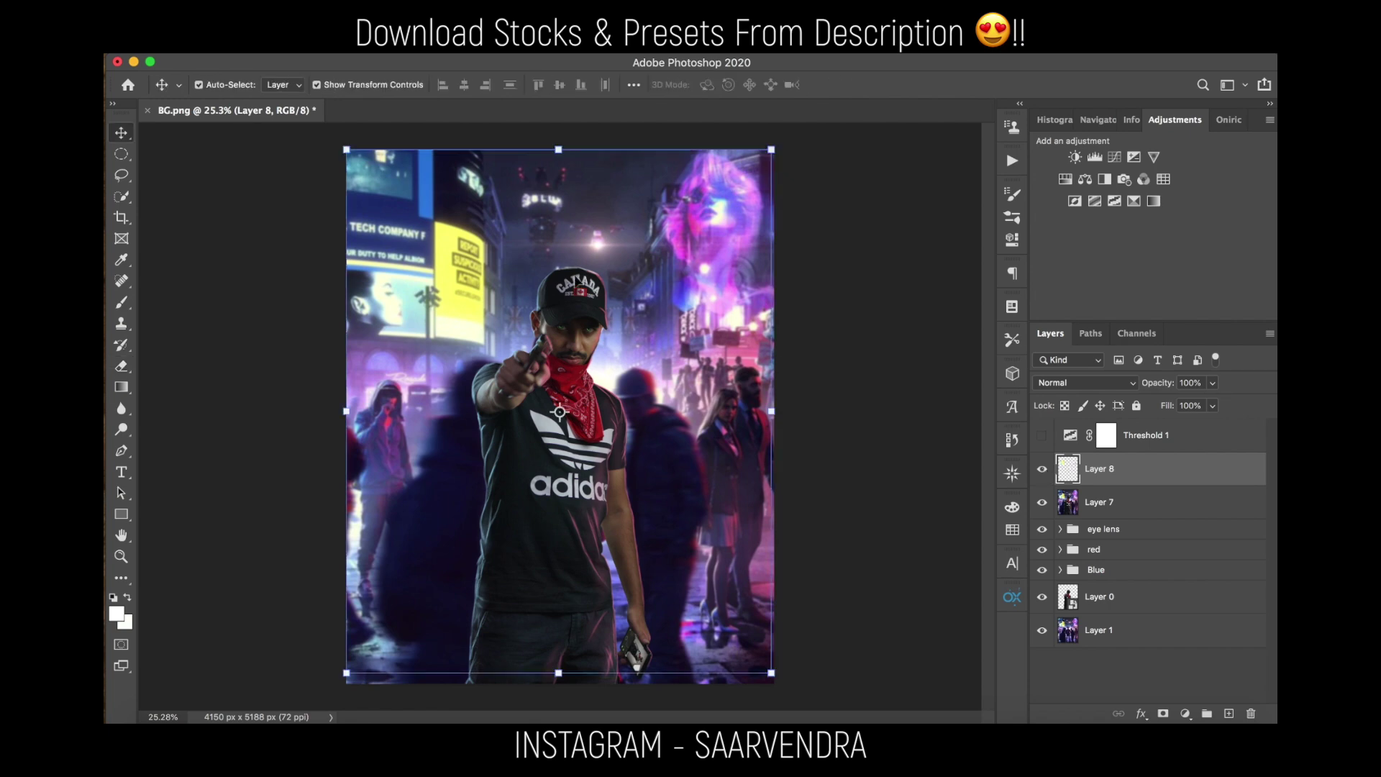
key("super+t")
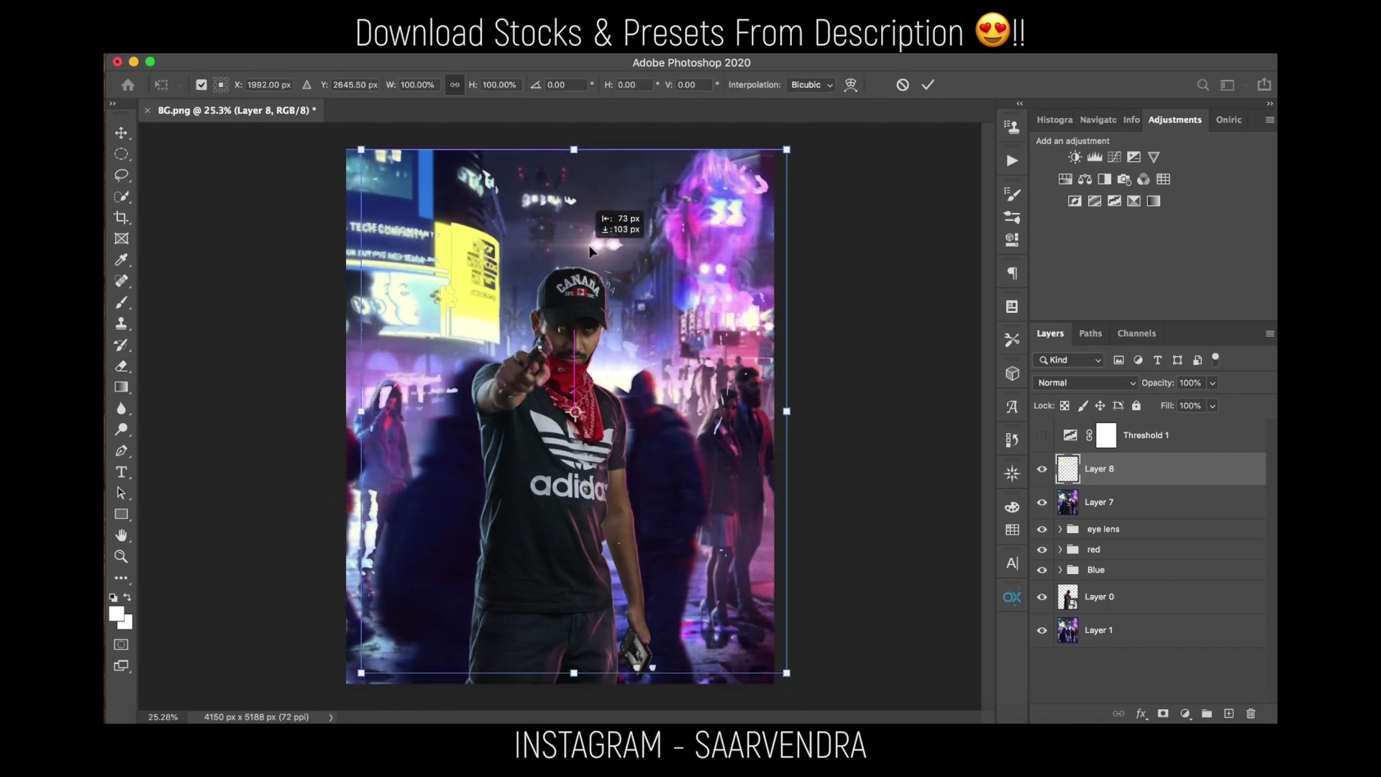
left_click(903, 85)
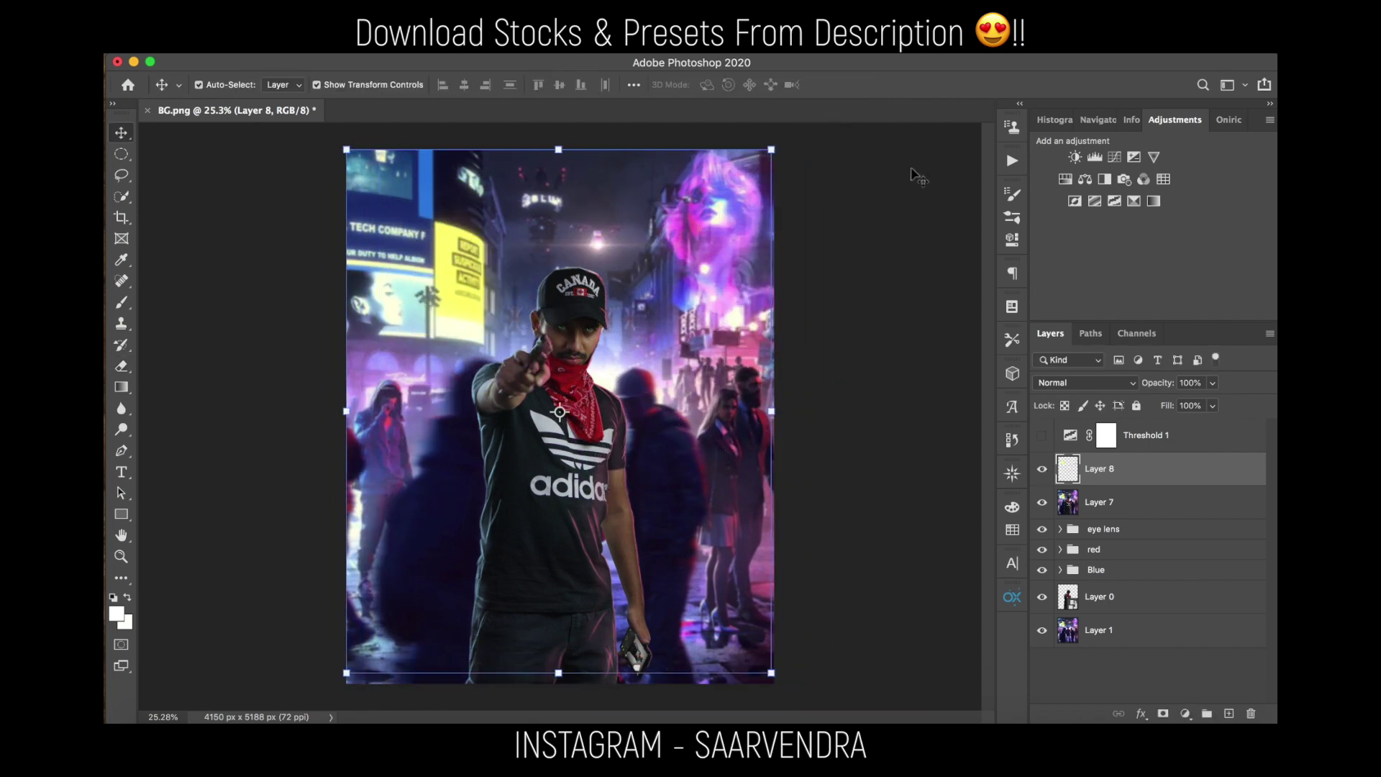
- Apply a Gaussian Blur with a radius of 123.6 pixels to the highlights on Layer 8
left_click(480, 46)
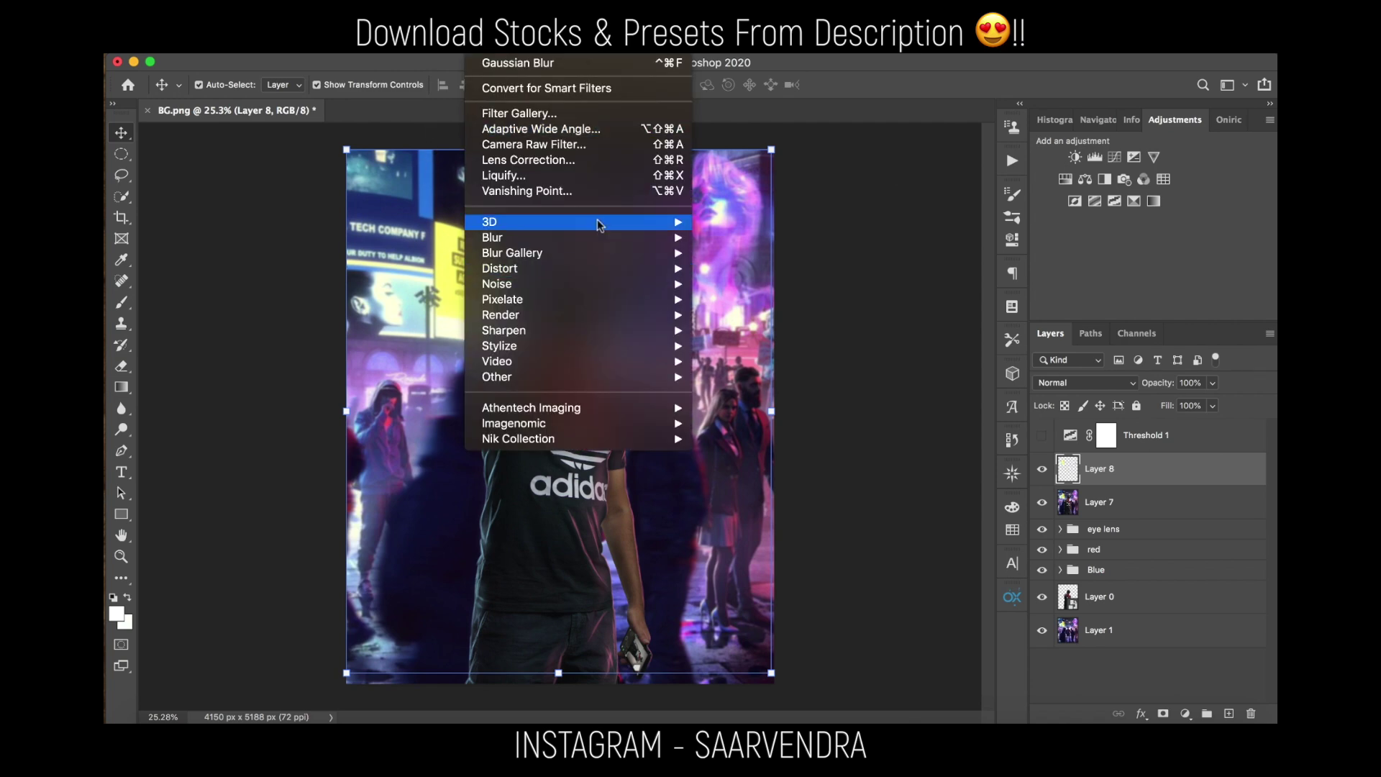
mouse_move(660, 240)
left_click(748, 299)
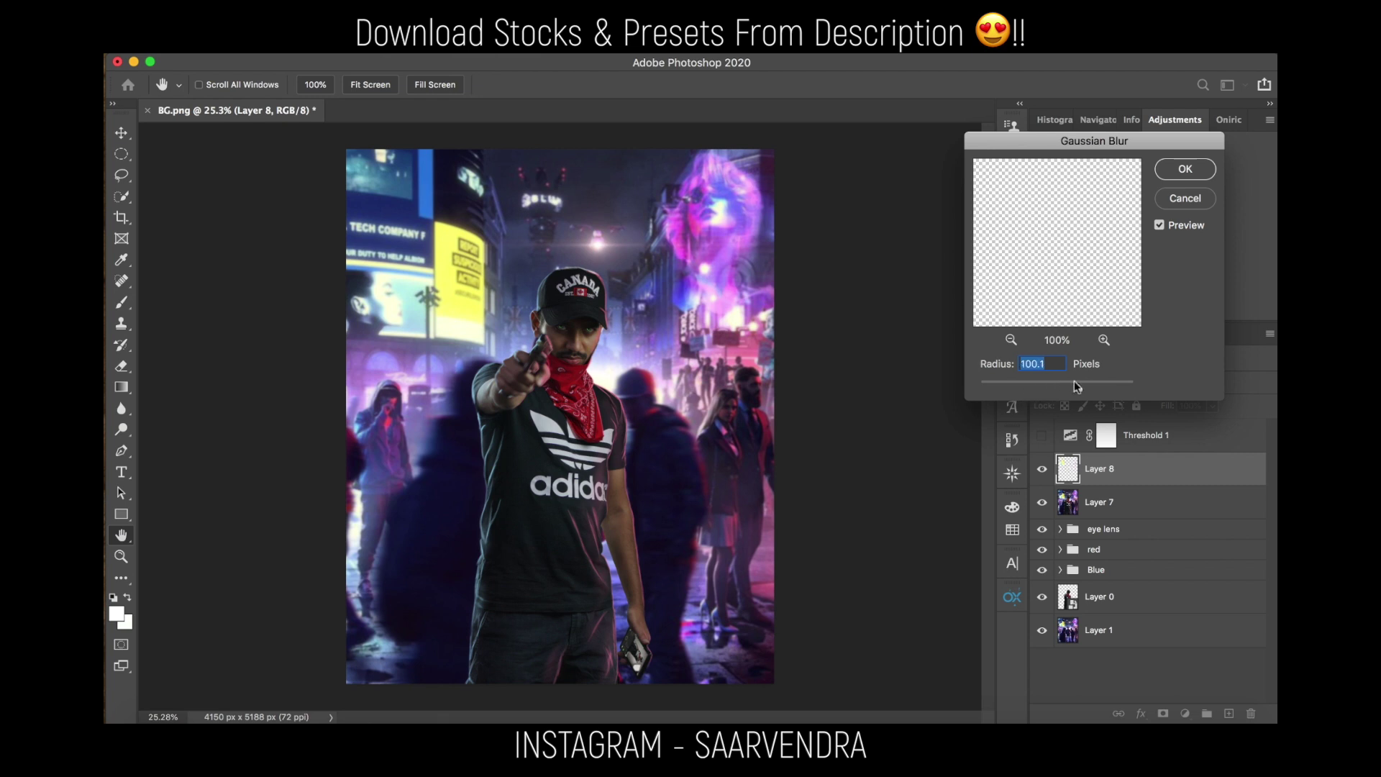
left_click_drag(1074, 389, 1085, 390)
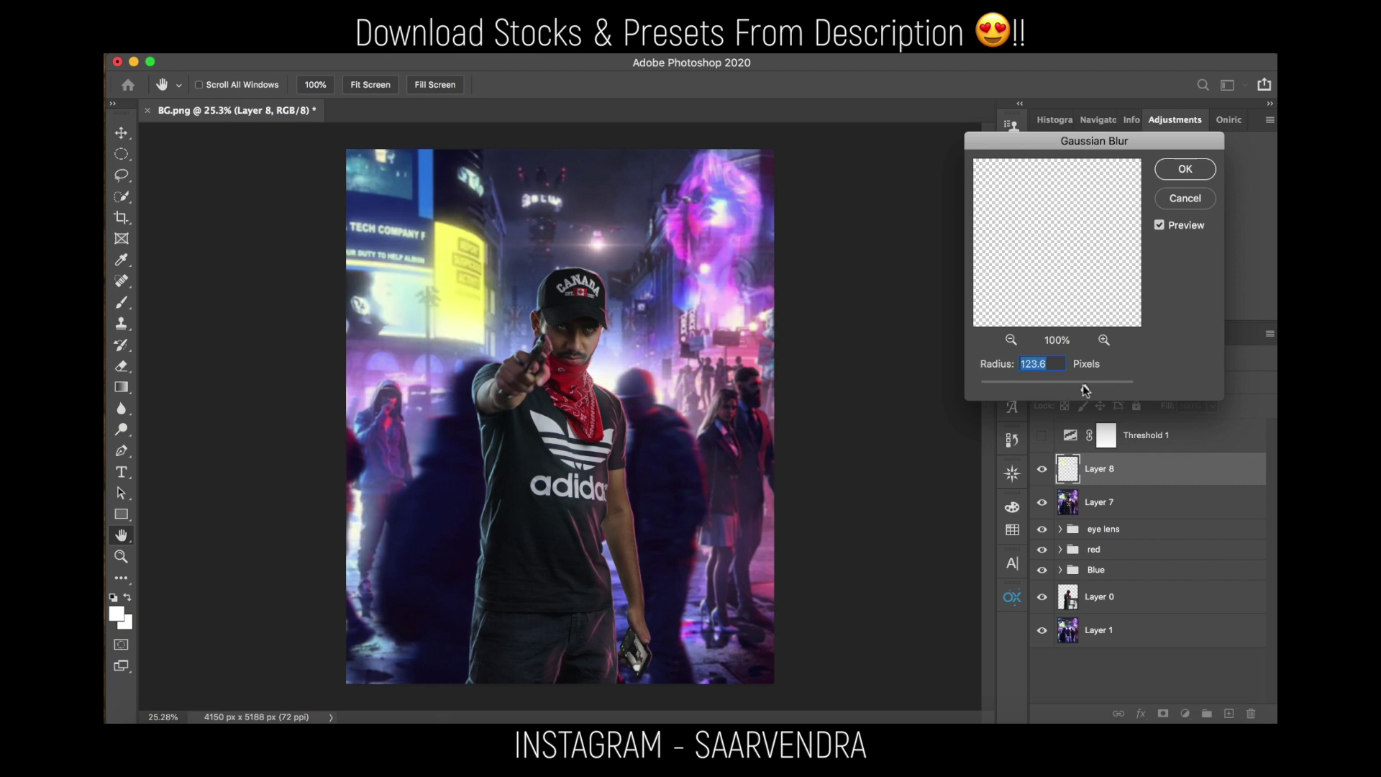
left_click(1185, 169)
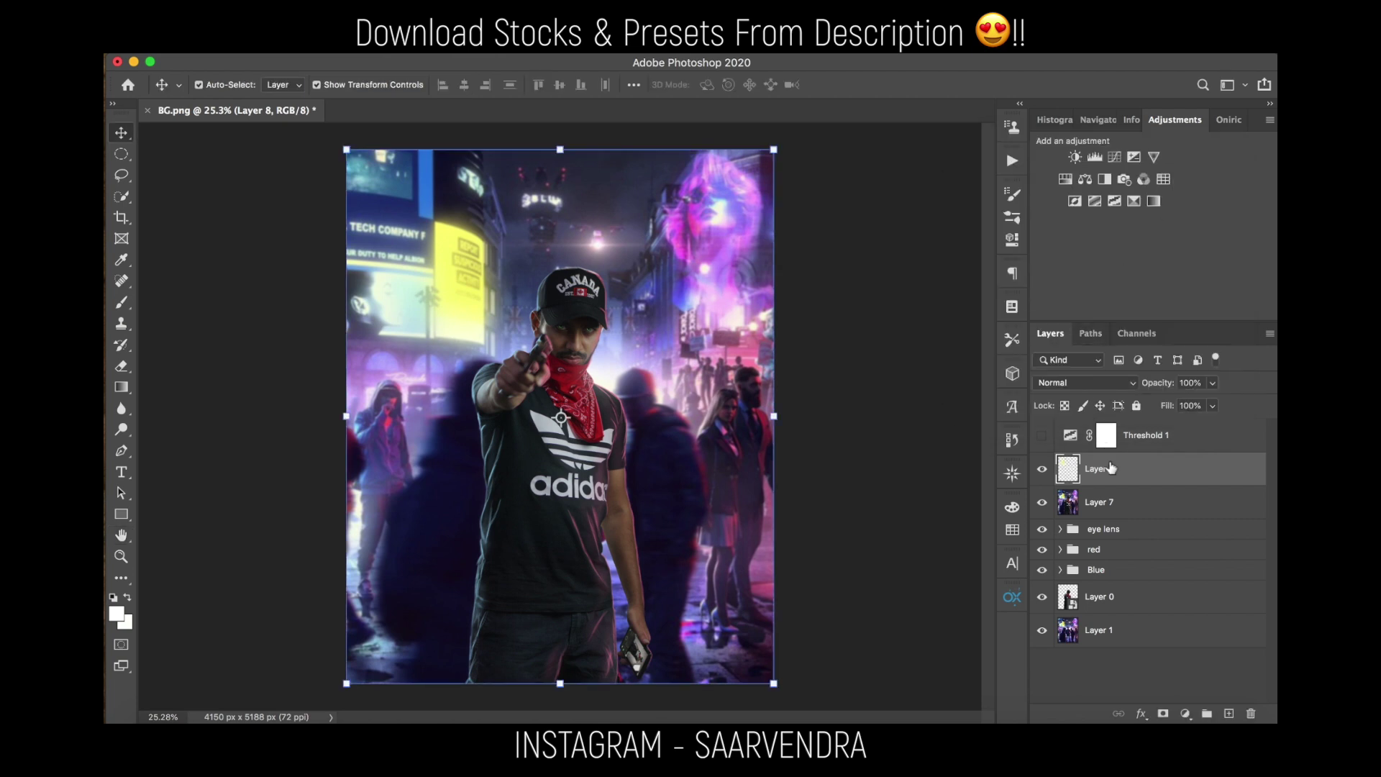
- Compare the image with and without the blurred highlight glow of Layer 8
left_click(1043, 474)
left_click(1043, 474)
left_click(1043, 475)
left_click(1043, 475)
left_click(1044, 475)
left_click(1043, 475)
left_click(1042, 470)
left_click(1042, 470)
left_click(1042, 470)
left_click(1127, 668)
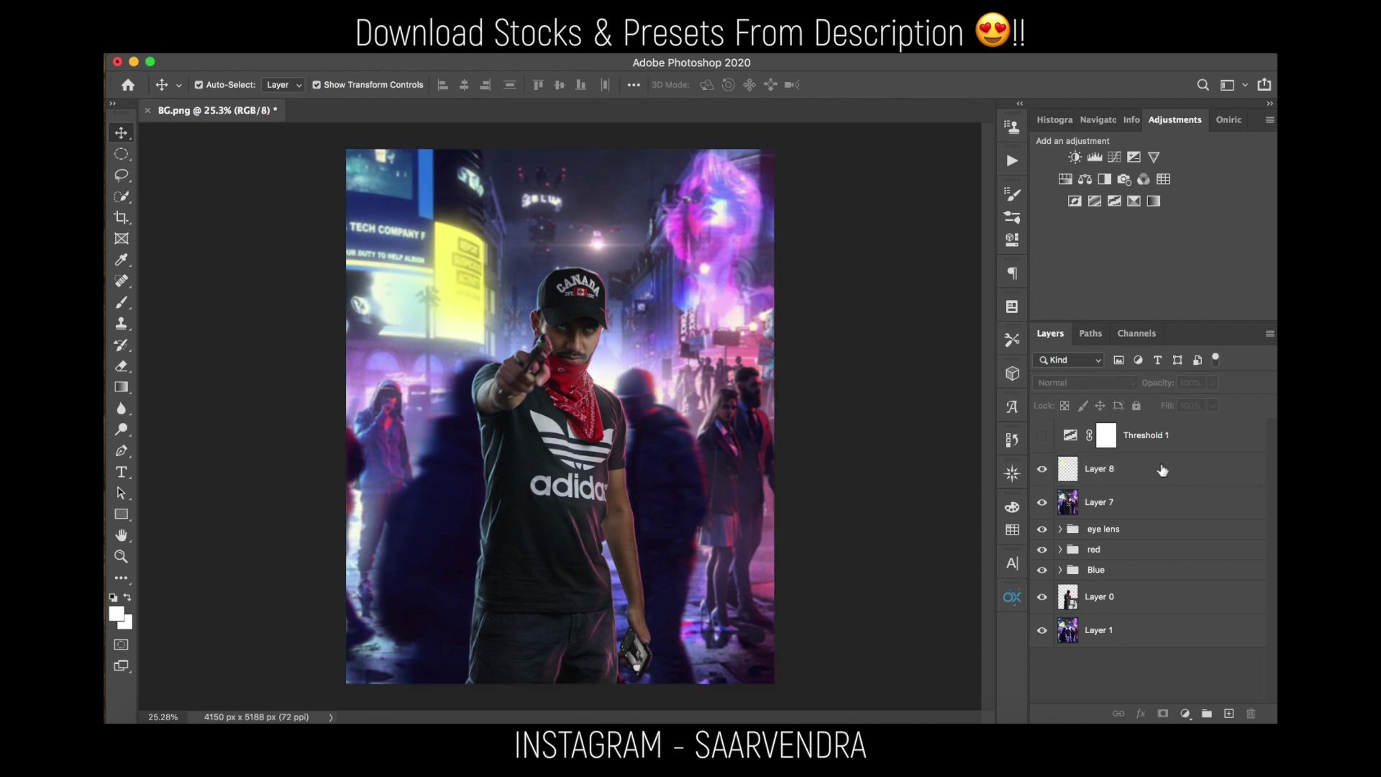
- Clip a Hue/Saturation adjustment to Layer 8 with raised saturation and lightness, and delete the Threshold 1 layer
left_click(1162, 468)
left_click(1065, 179)
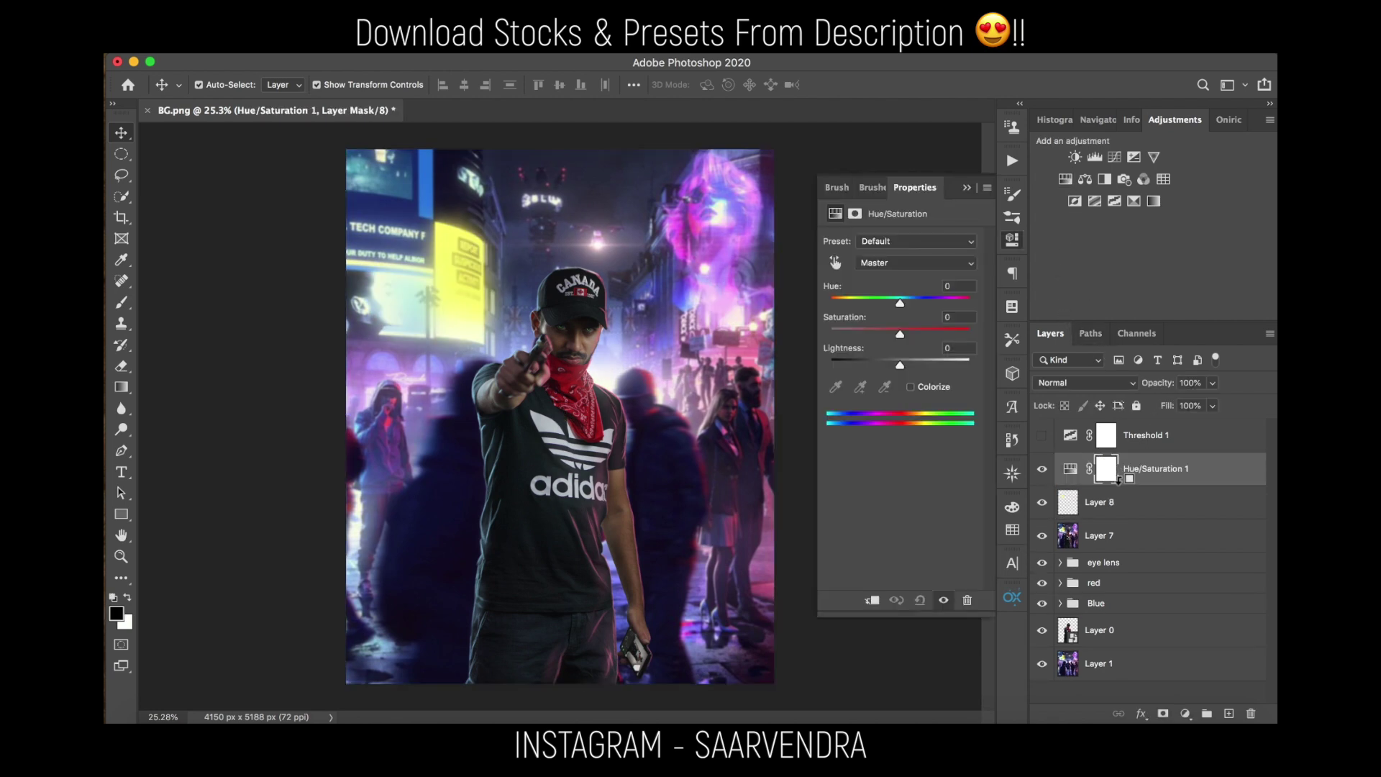
left_click(1136, 485, "alt")
left_click_drag(1170, 440, 1252, 713)
left_click_drag(900, 332, 922, 368)
left_click(966, 188)
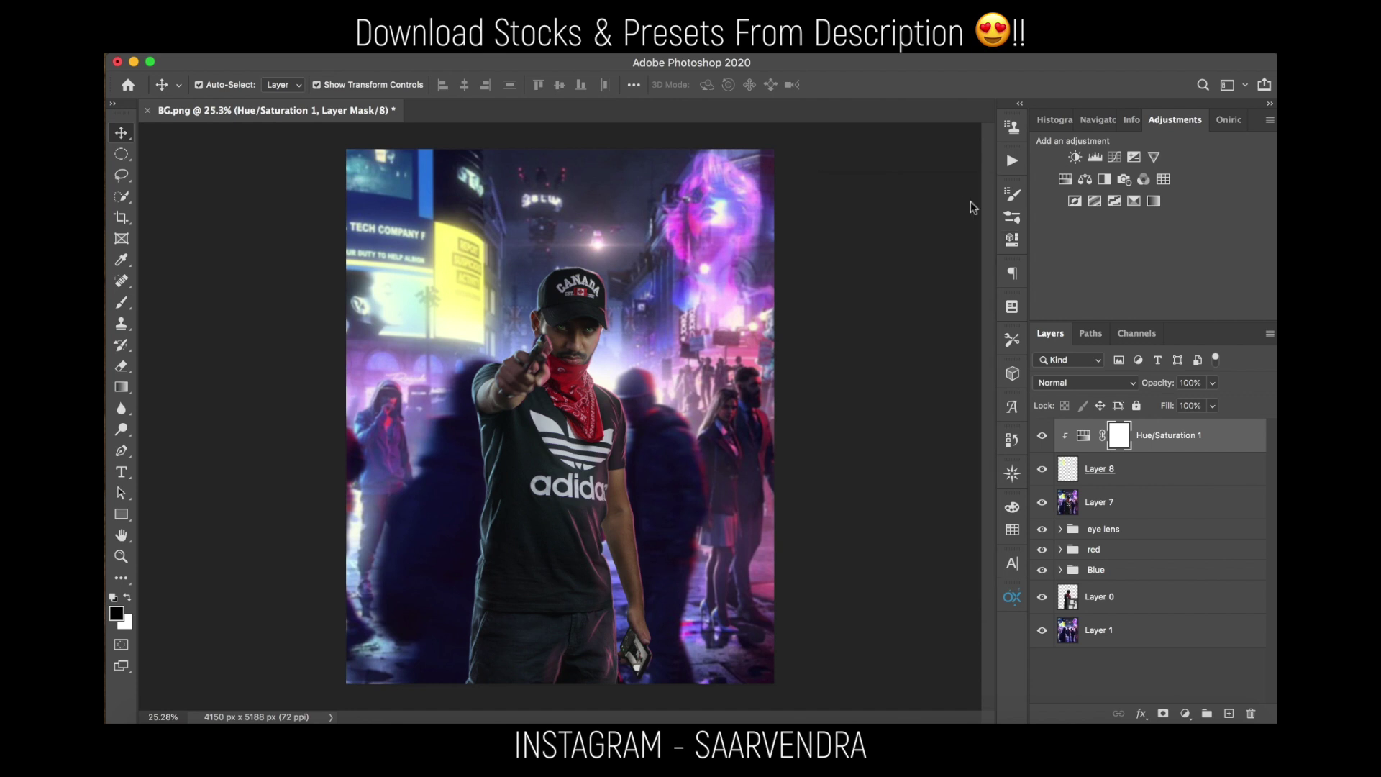
- Examine the image with and without Layer 8 and its clipped Hue/Saturation adjustment
left_click(1043, 470)
left_click(1042, 471)
left_click(1043, 471)
left_click(1044, 471)
left_click(1043, 437)
left_click(1044, 437)
left_click(1043, 437)
left_click(1044, 437)
left_click(1044, 438)
left_click(1044, 437)
left_click_drag(728, 412, 686, 406)
left_click_drag(617, 441, 650, 451)
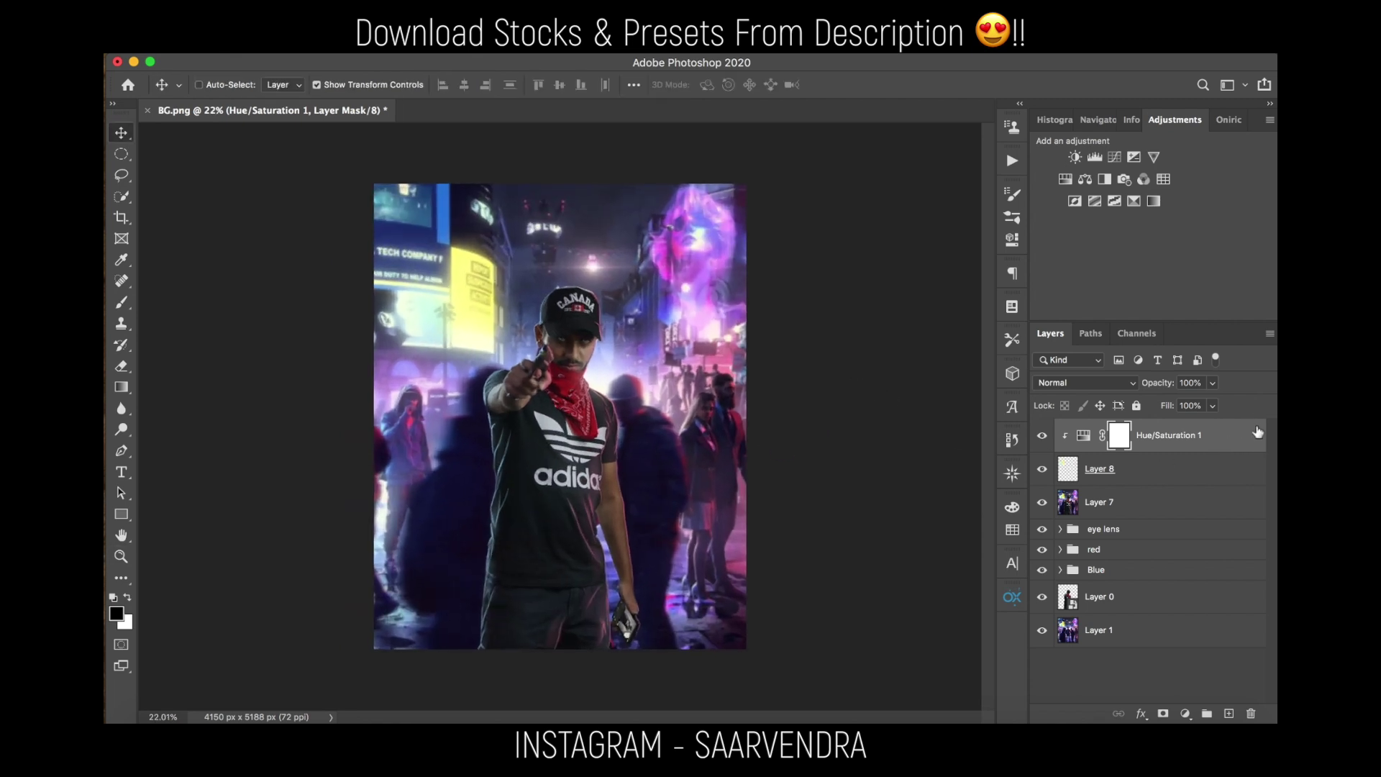
- Stamp the visible layers into a new top layer and shift its colours toward teal with Camera Raw's Calibration
key("super+alt+shift+e")
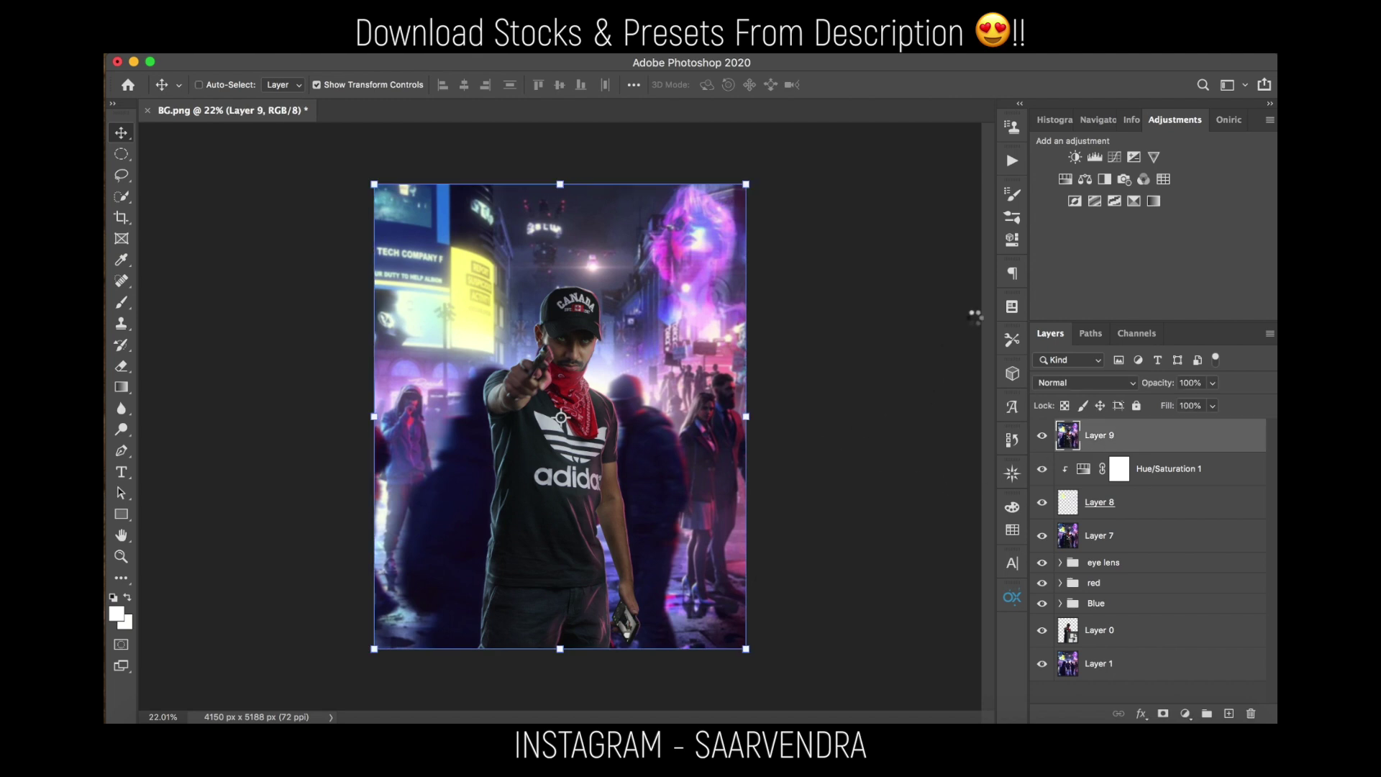
key("super+shift+a")
key("F2")
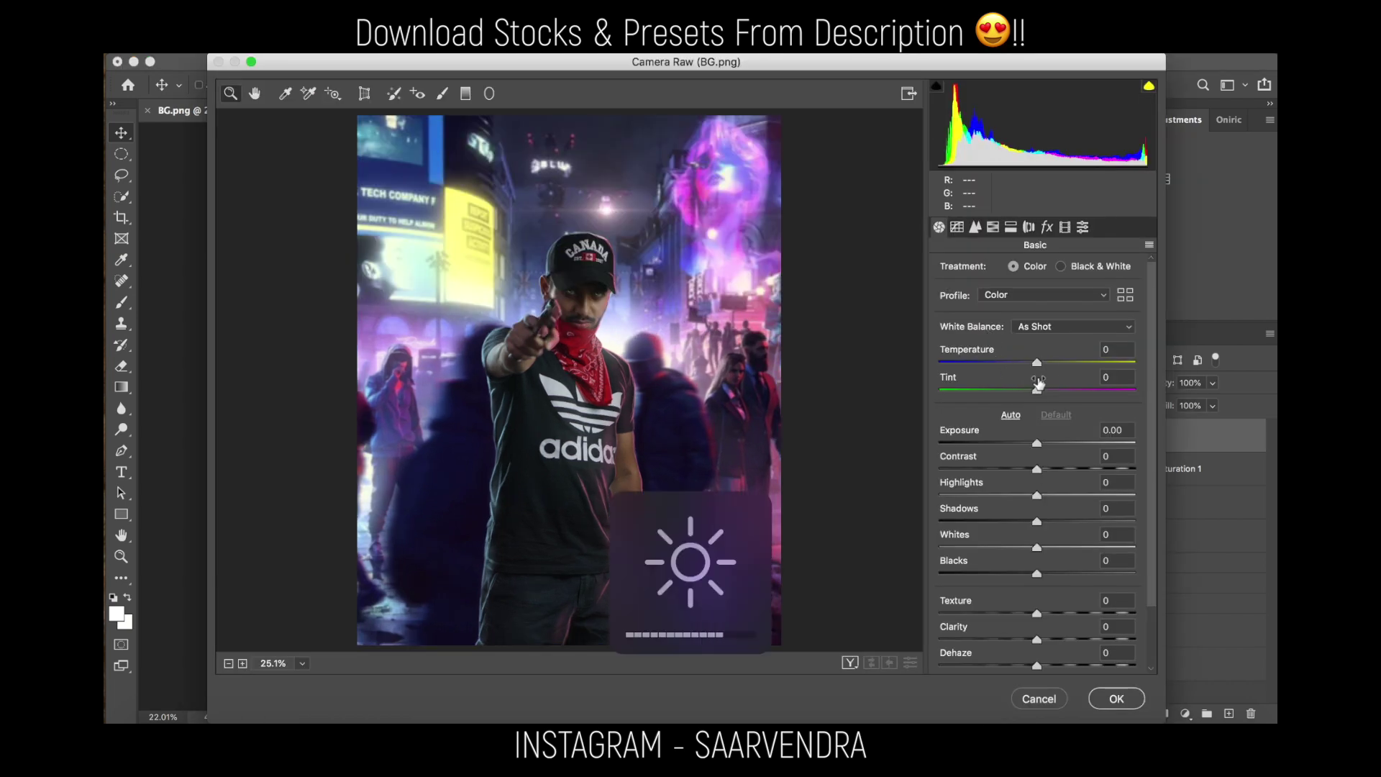
left_click(1065, 227)
mouse_move(1046, 548)
left_mouse_down()
mouse_move(970, 550)
mouse_move(990, 545)
mouse_move(996, 571)
mouse_move(1053, 569)
left_mouse_up()
left_click(975, 226)
- Set the HSL hues in Camera Raw to Reds -7, Oranges +17, Blues -4 and Purples -14
left_click(992, 226)
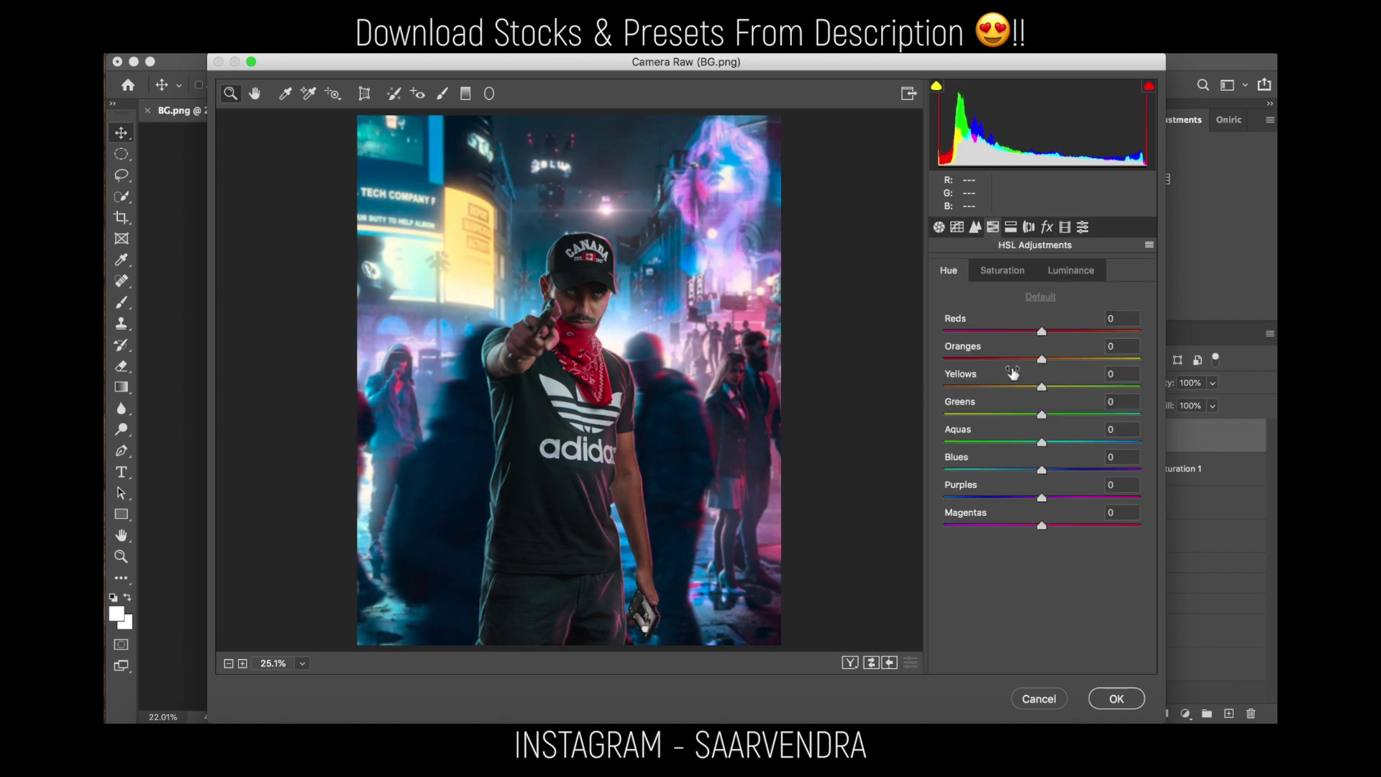
left_click(1006, 271)
left_click(958, 271)
left_click_drag(1042, 470, 1063, 536)
left_click(1022, 276)
left_click(949, 271)
mouse_move(1041, 360)
left_mouse_down()
mouse_move(975, 357)
mouse_move(1094, 361)
mouse_move(979, 332)
mouse_move(1069, 336)
mouse_move(1001, 335)
mouse_move(1050, 341)
mouse_move(1037, 340)
left_mouse_up()
double_click(1095, 361)
left_click_drag(1043, 475, 1028, 503)
mouse_move(1041, 359)
left_mouse_down()
mouse_move(1023, 359)
mouse_move(1060, 366)
left_mouse_up()
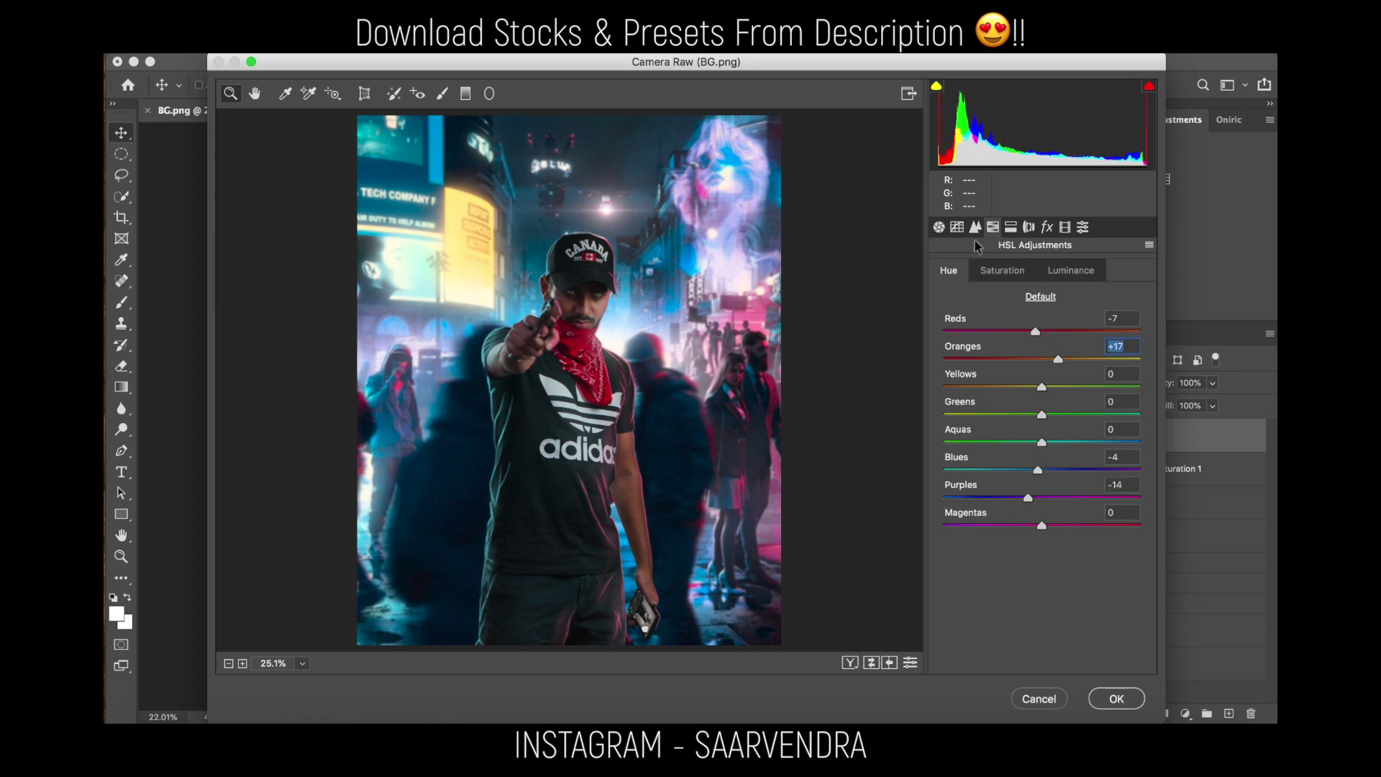
- Set the Camera Raw tones to Contrast -9, Highlights +19, Shadows +10, Whites +18 and Blacks -20
left_click(937, 227)
left_click_drag(1007, 528, 1027, 470)
left_click(1037, 444)
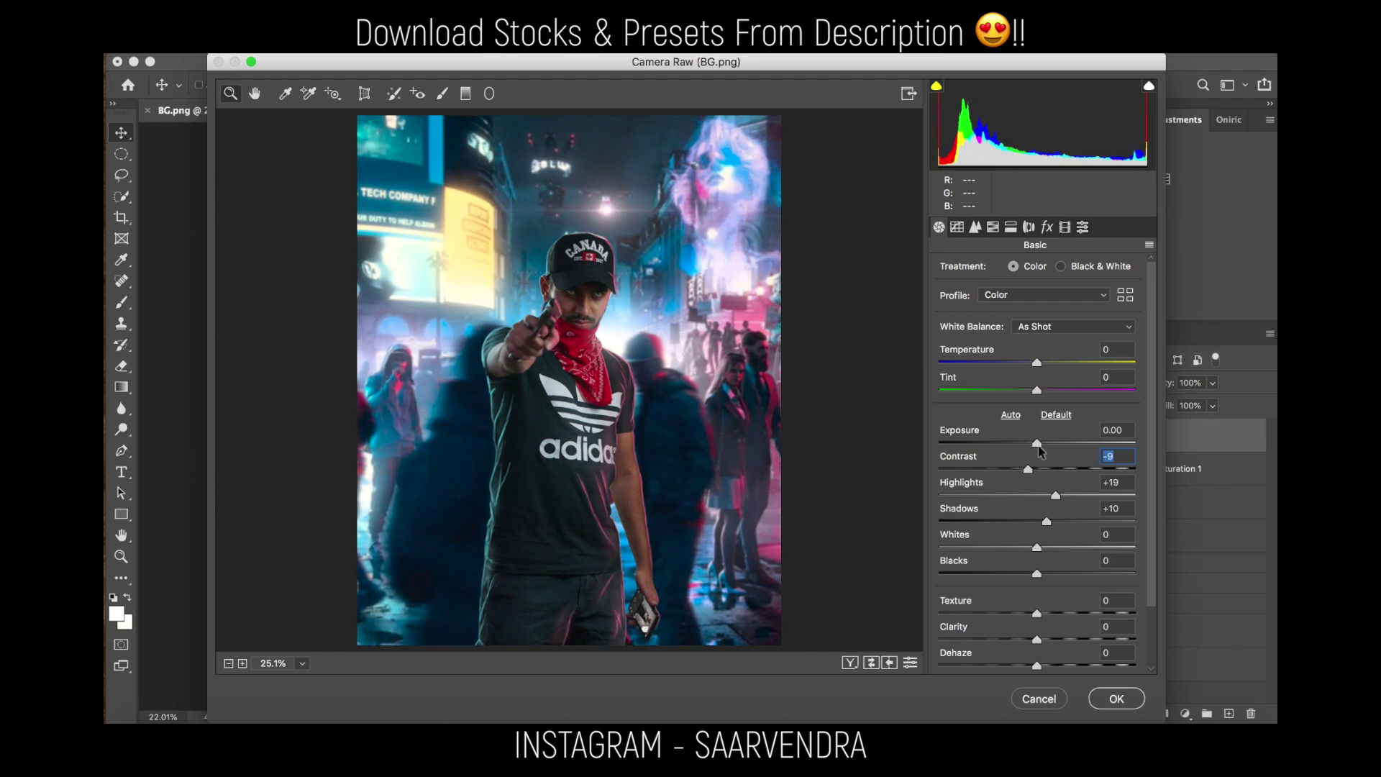
left_click_drag(1036, 573, 1035, 574)
left_click_drag(1024, 575, 1053, 548)
- Set Texture +23, Clarity -7, Dehaze -6, Vibrance +26 and Saturation +8 in the Basic adjustments
left_click_drag(1036, 613, 1059, 636)
scroll(1050, 636, "down", 2)
scroll(1034, 623, "down", 1)
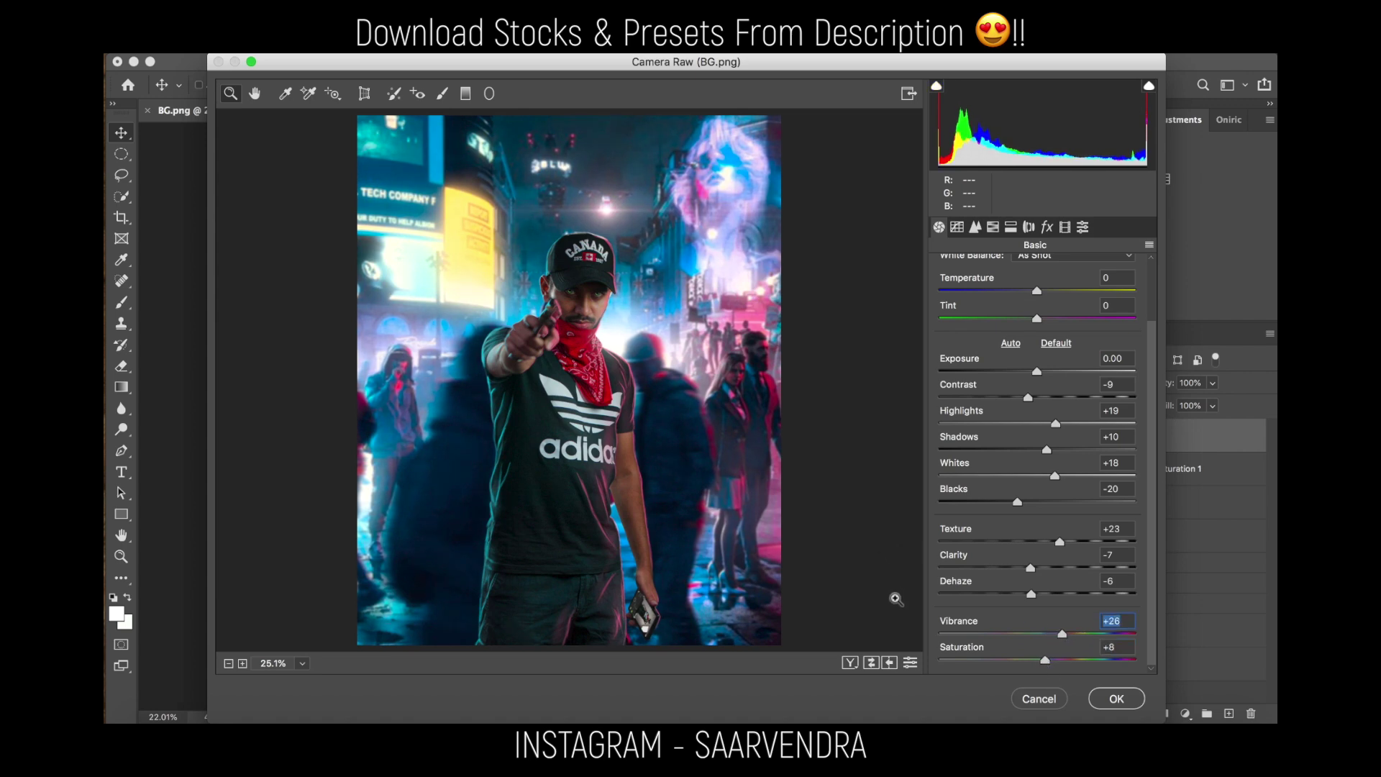
- Compare the grade with the original, then fine-tune the tone curve and apply the Camera Raw filter
left_click(871, 663)
left_click(871, 663)
left_click(871, 662)
left_click(871, 662)
left_click(958, 227)
left_click_drag(1040, 588, 1063, 548)
left_click_drag(1042, 613, 1045, 612)
left_click(1111, 696)
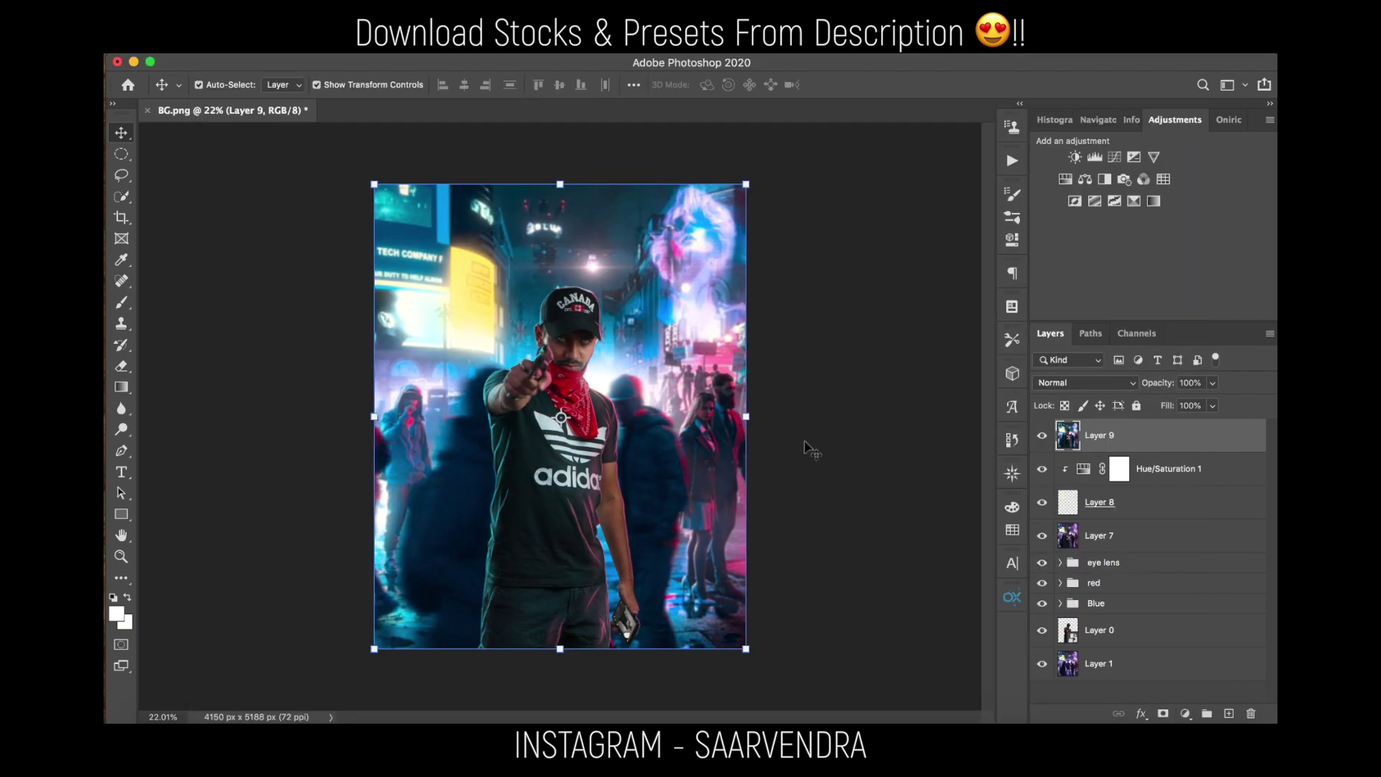
- Place the Snow & Dust Effect Photoshop 16 image, scale it to cover the whole canvas and blend it with Screen
left_click(811, 450)
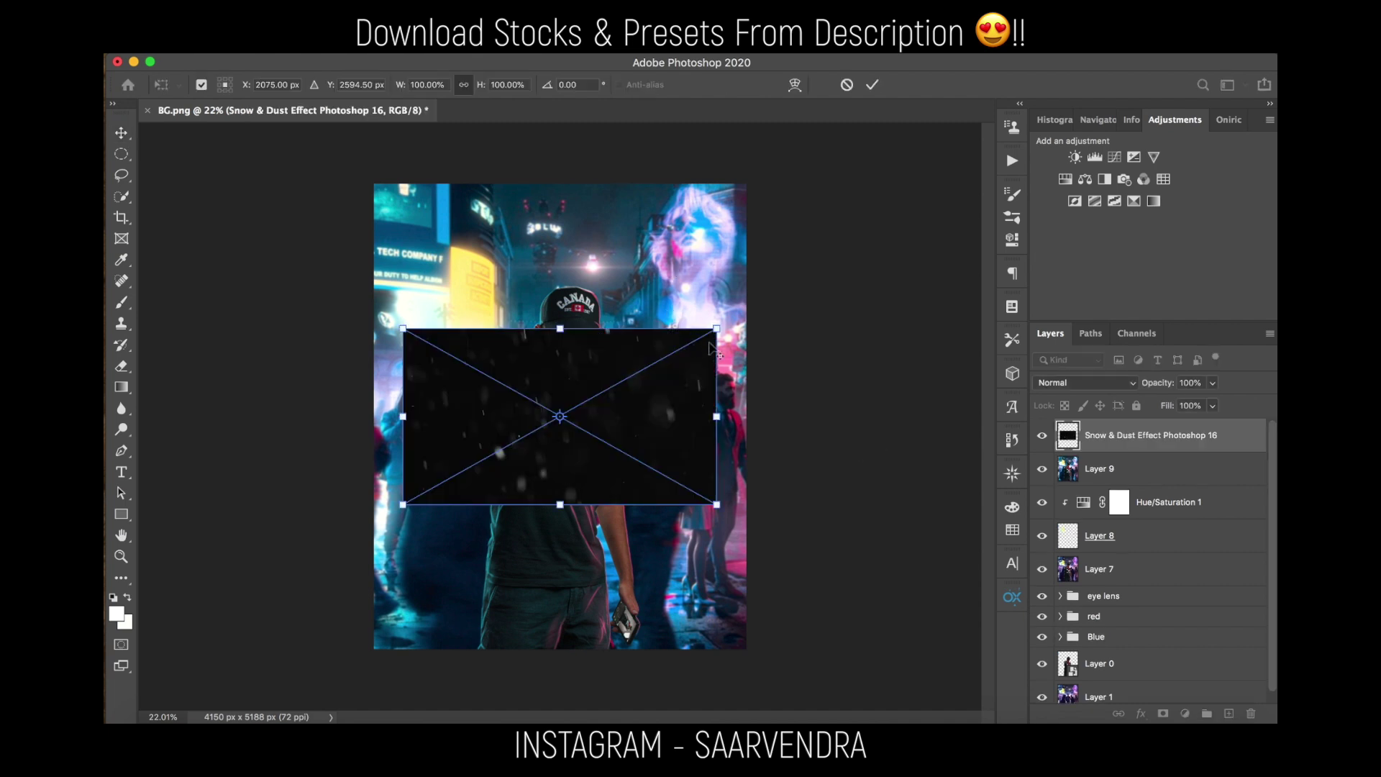
left_click_drag(718, 329, 981, 178)
left_click(872, 86)
left_click(1086, 383)
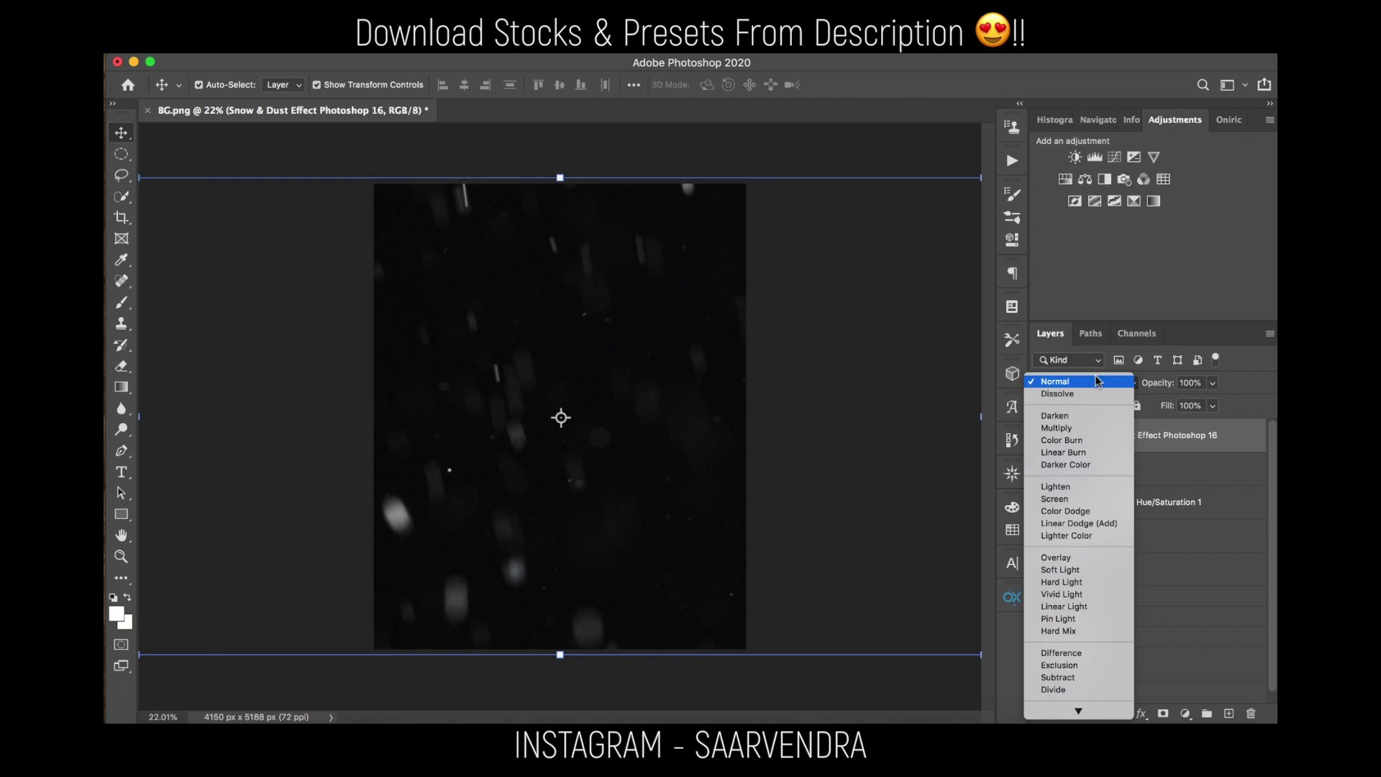
left_click(1086, 501)
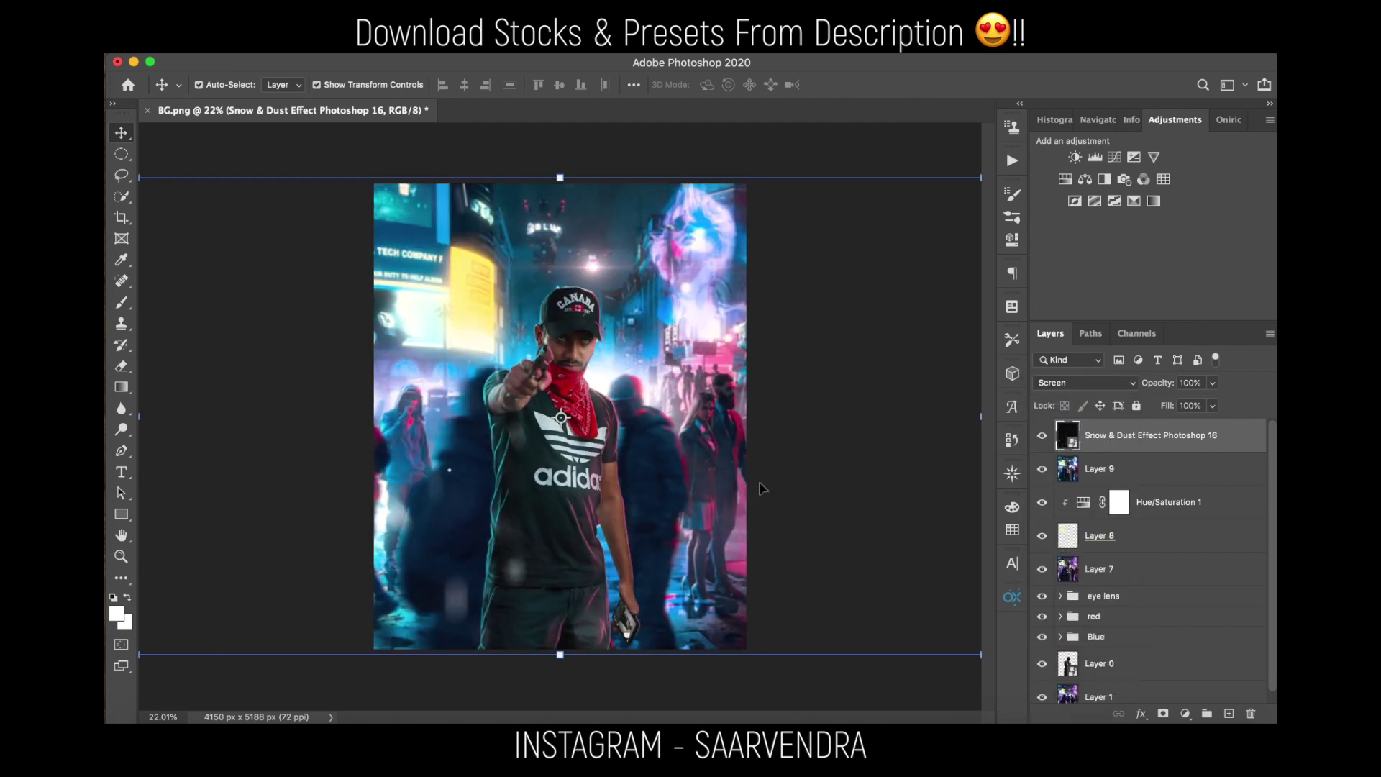
- Shift the snow and dust overlay slightly to the right over the figure
left_click(559, 177)
left_click_drag(589, 288, 602, 289)
left_click(871, 85)
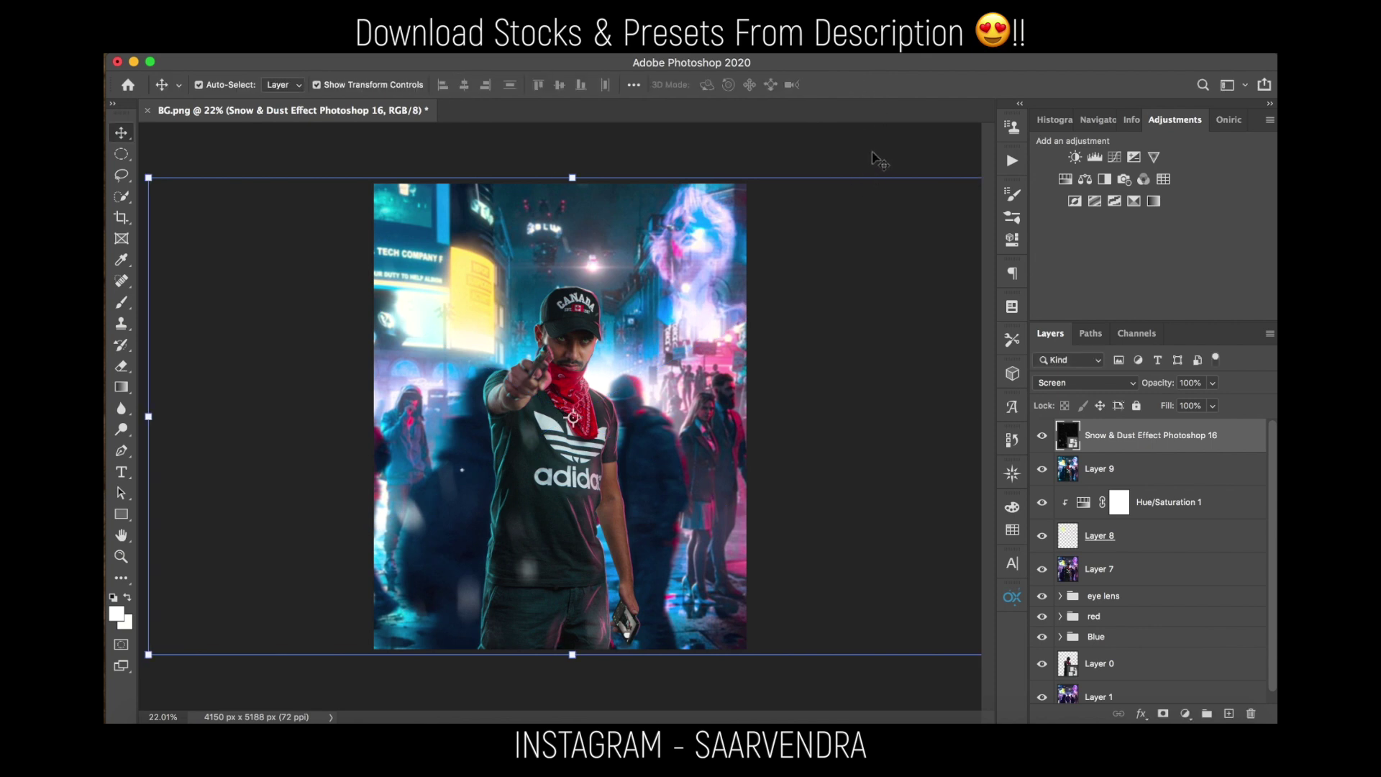
- Stamp all visible layers into a new layer above the snow overlay and open it in the Camera Raw filter
left_click(1148, 473)
left_click(1162, 441)
key("super+alt+shift+e")
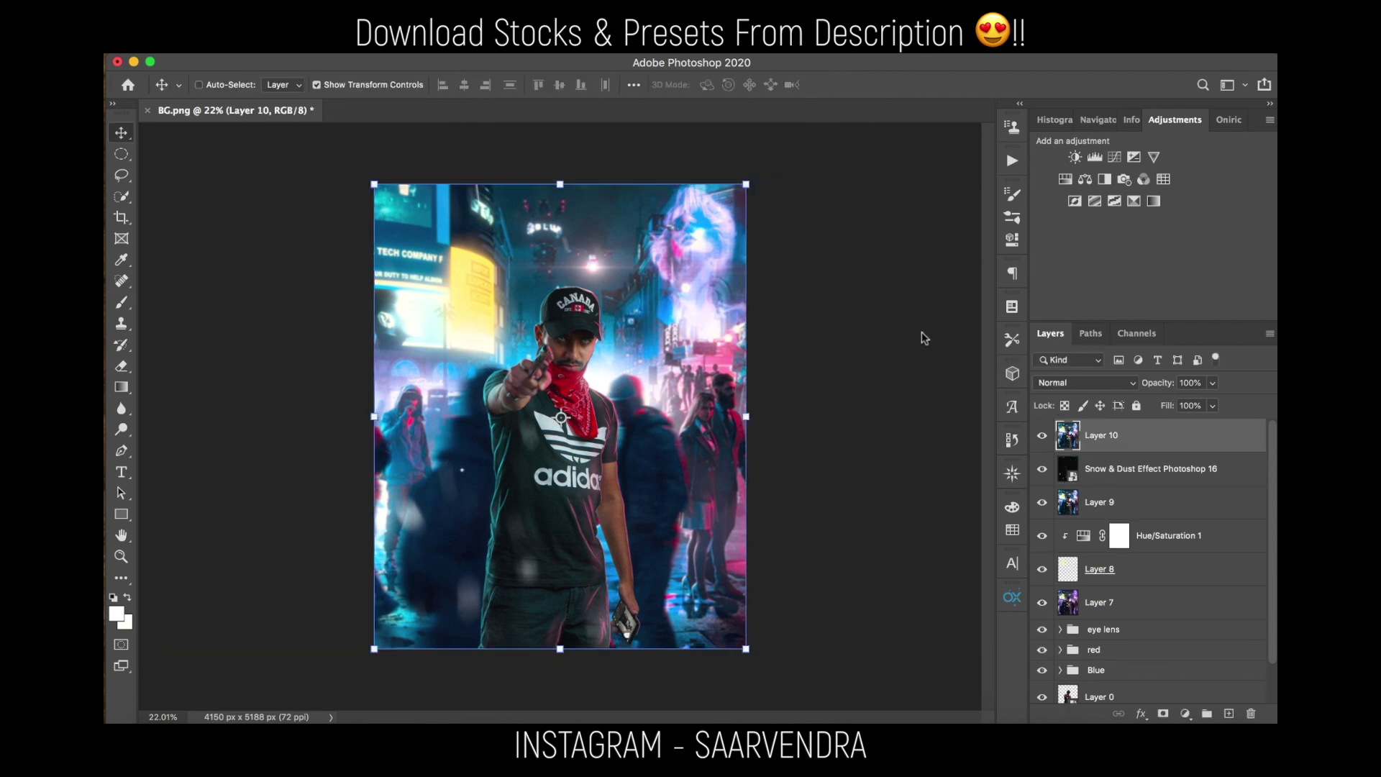
key("super+shift+a")
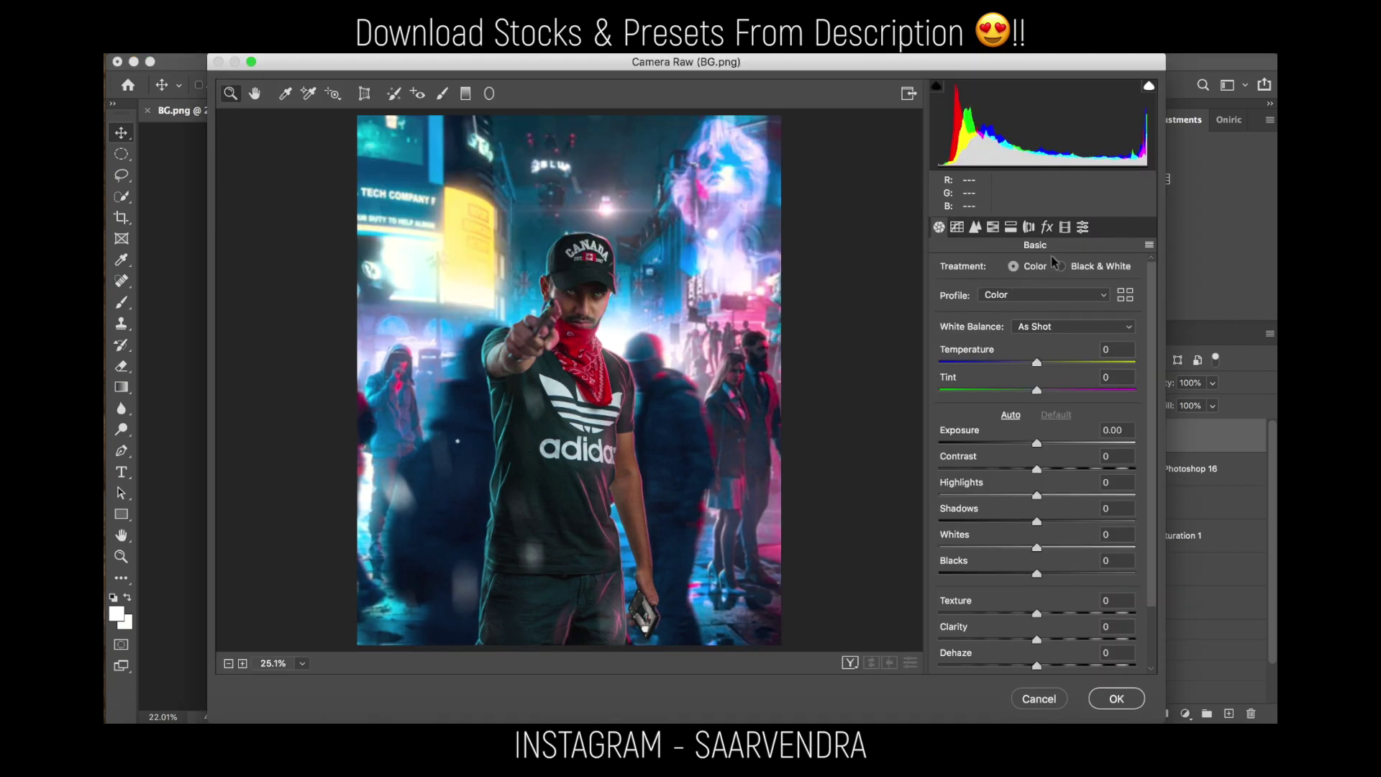
- Apply a Highlight Priority post-crop vignette with Amount -40, Midpoint 32, Roundness -31 and Feather 82
left_click(1064, 226)
left_click(1028, 227)
left_click(1047, 228)
left_click_drag(1036, 455, 1004, 446)
left_click_drag(1044, 501, 1013, 507)
left_click_drag(1040, 474, 1006, 480)
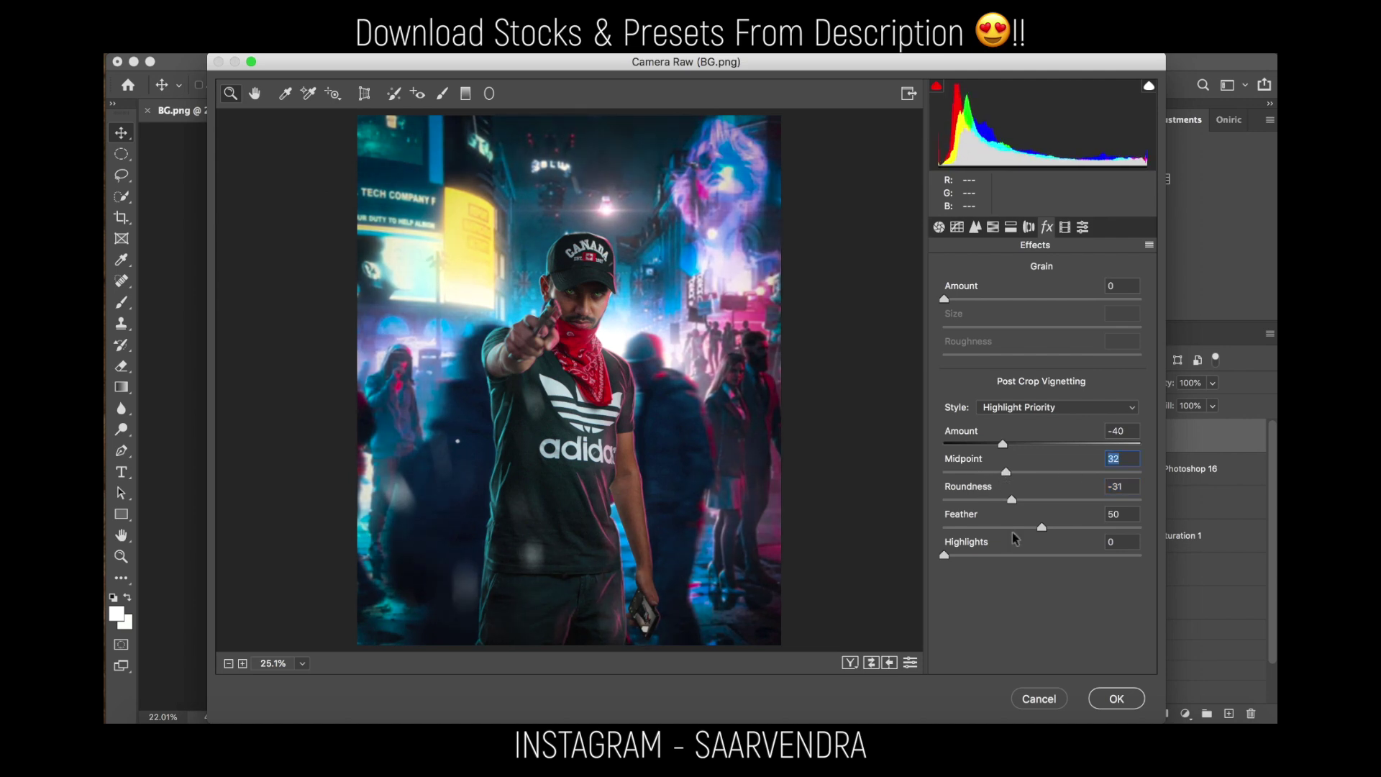
left_click_drag(1041, 527, 1103, 527)
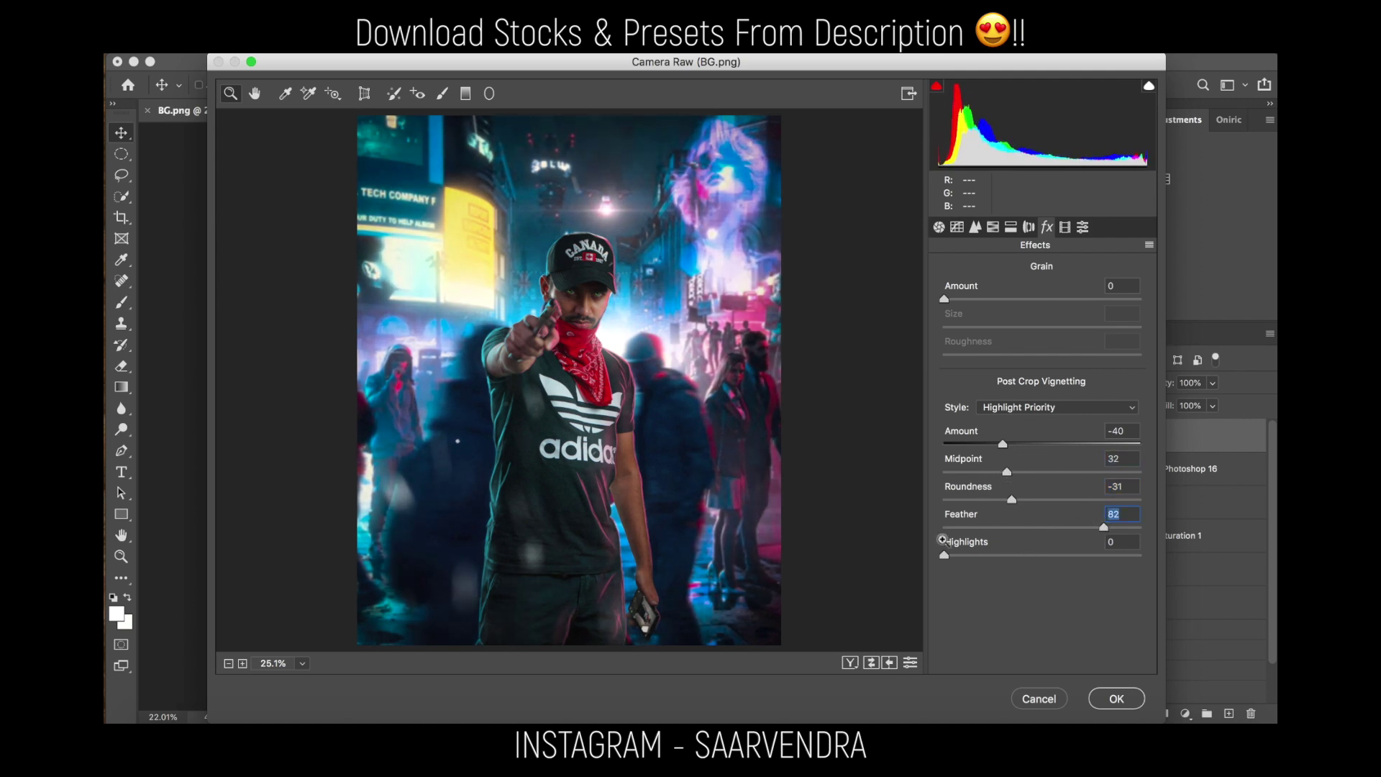
left_click(871, 662)
left_click(871, 662)
left_click(1117, 697)
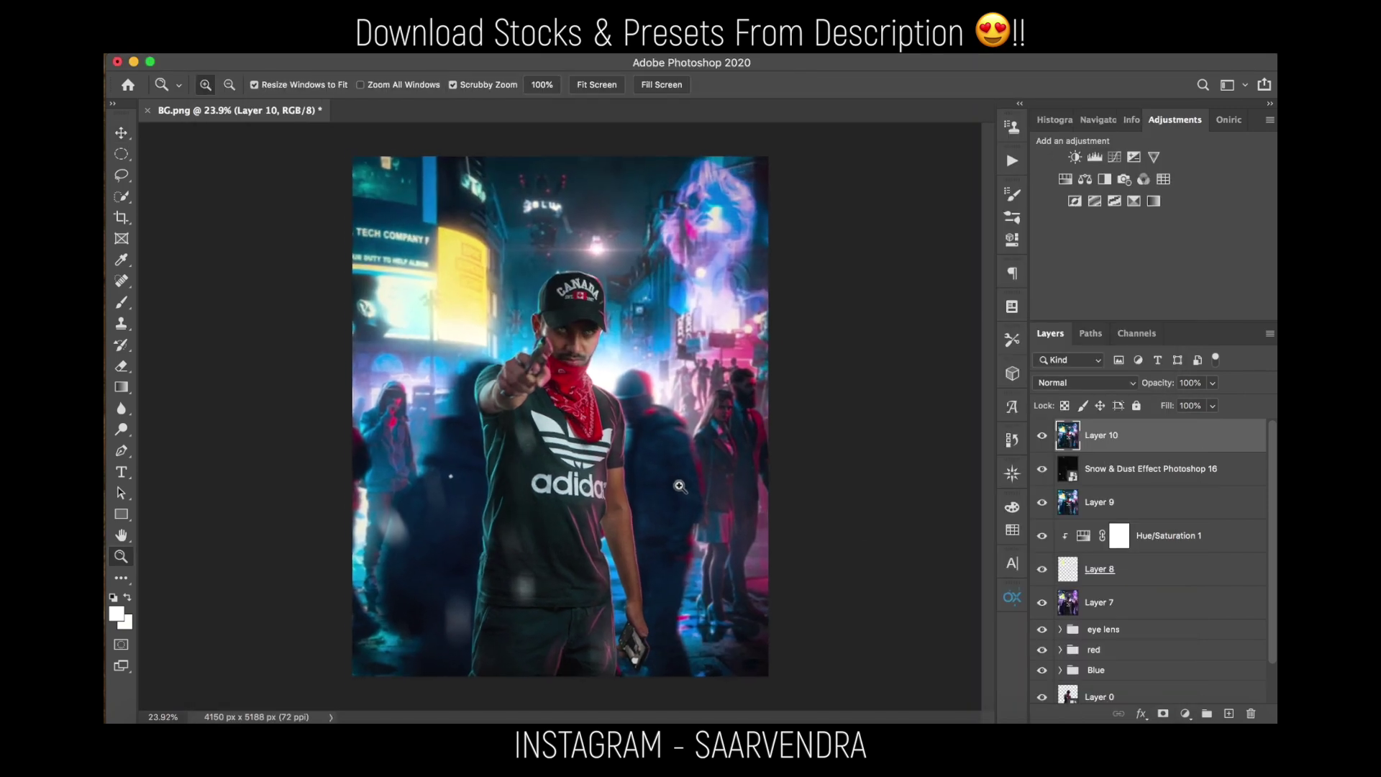
left_click(677, 486)
key("v")
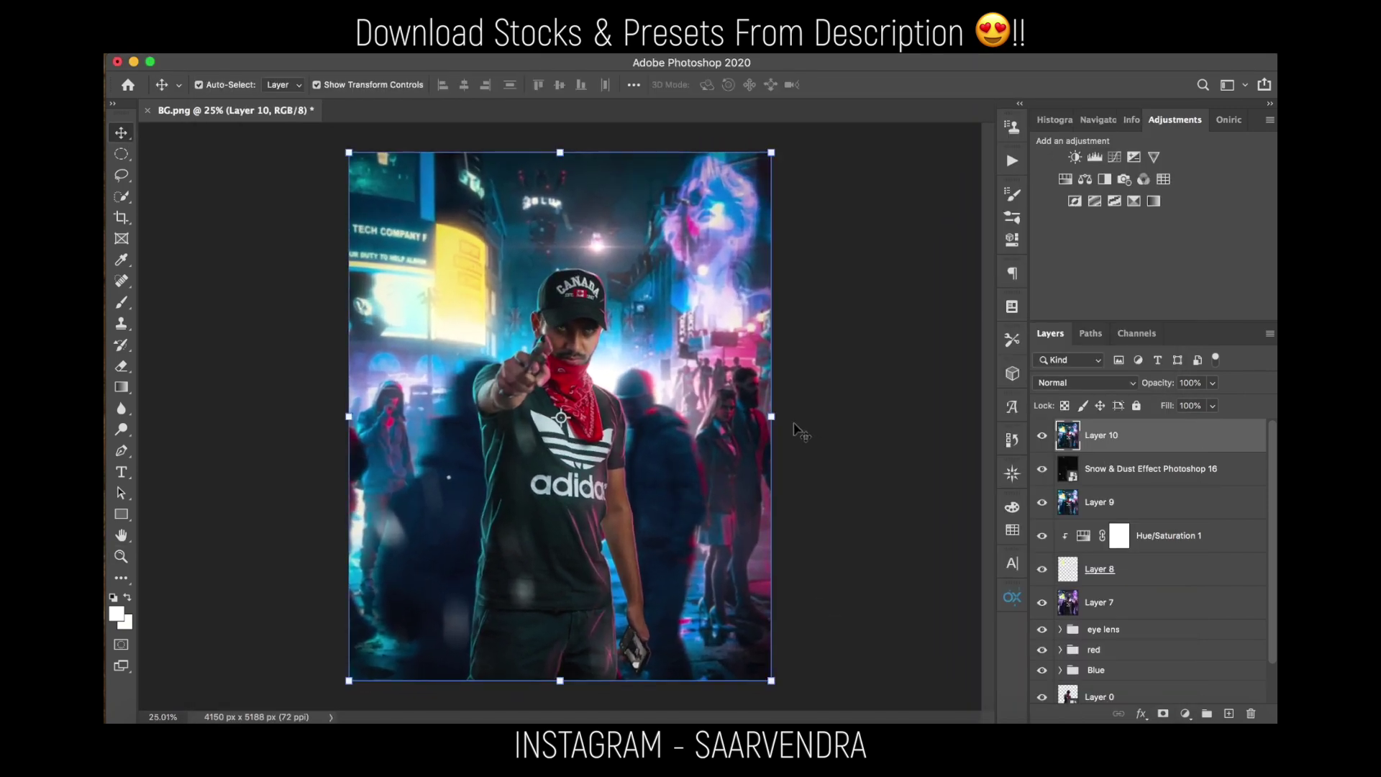